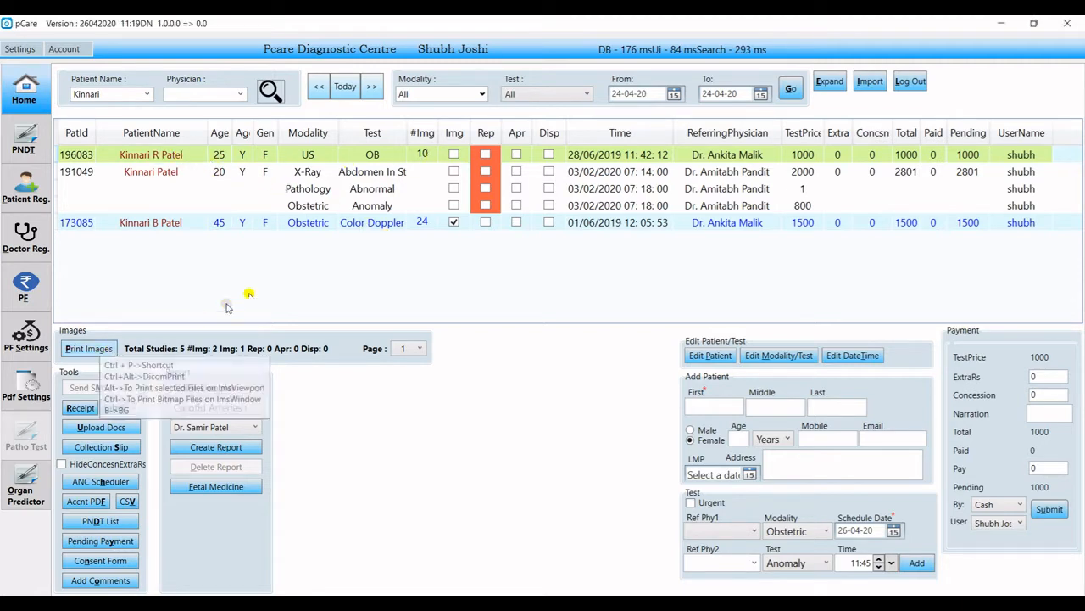
Open the image-print window for the patient's ultrasound study with Ctrl+P.
{"action": "key", "text": "ctrl+p"}
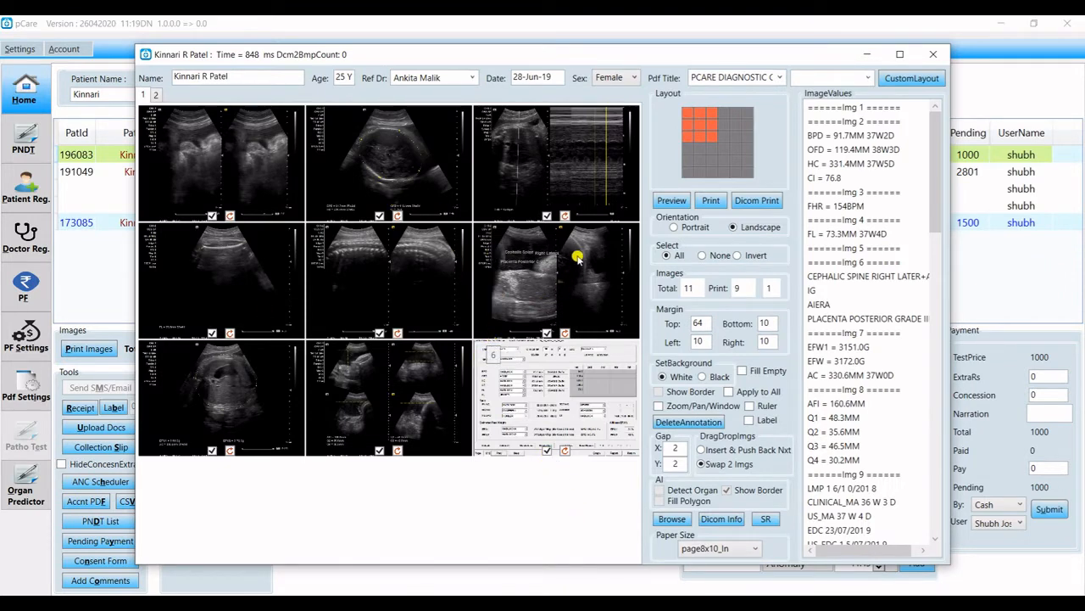
Switch the print layout from a 3x3 grid to one image per page (1x1).
{"action": "left_click", "coordinate": [688, 112]}
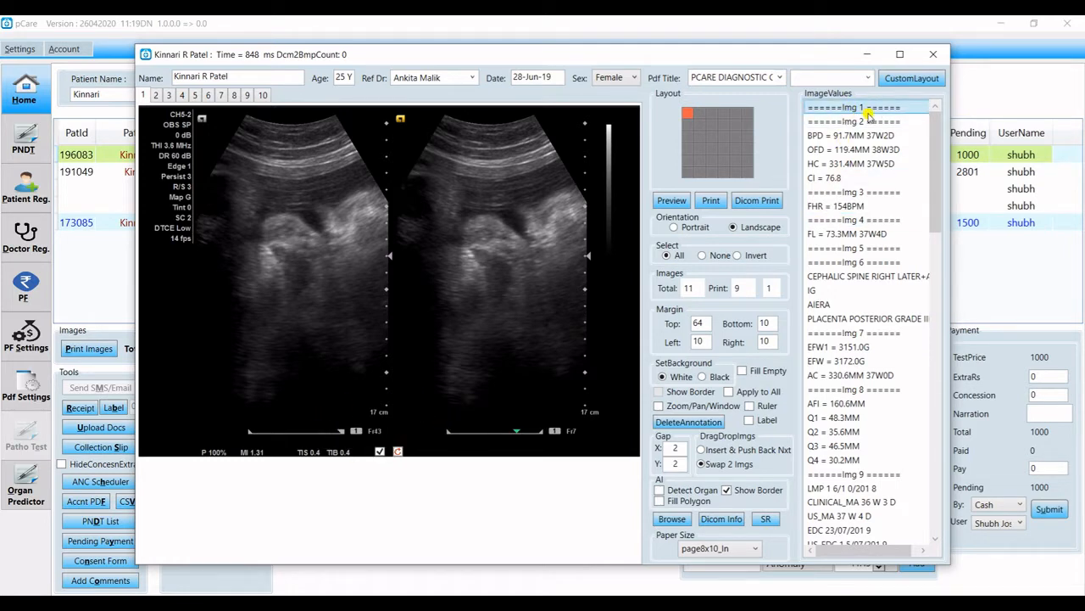
Step through image 2's head measurements: BPD, OFD, HC and CI.
{"action": "left_click", "coordinate": [858, 107]}
{"action": "left_click", "coordinate": [853, 122]}
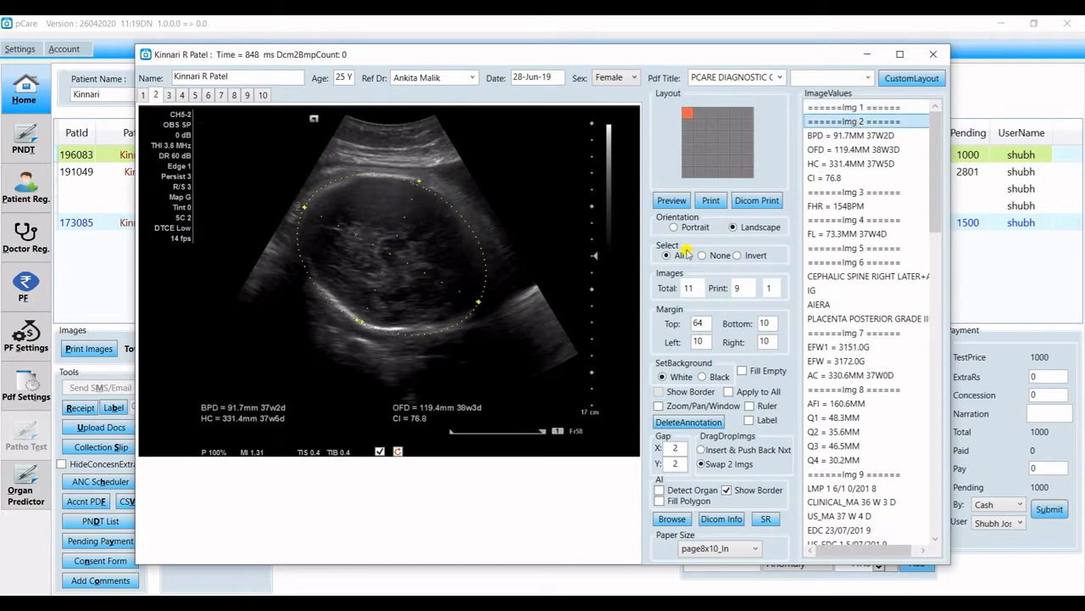
{"action": "left_click", "coordinate": [239, 411]}
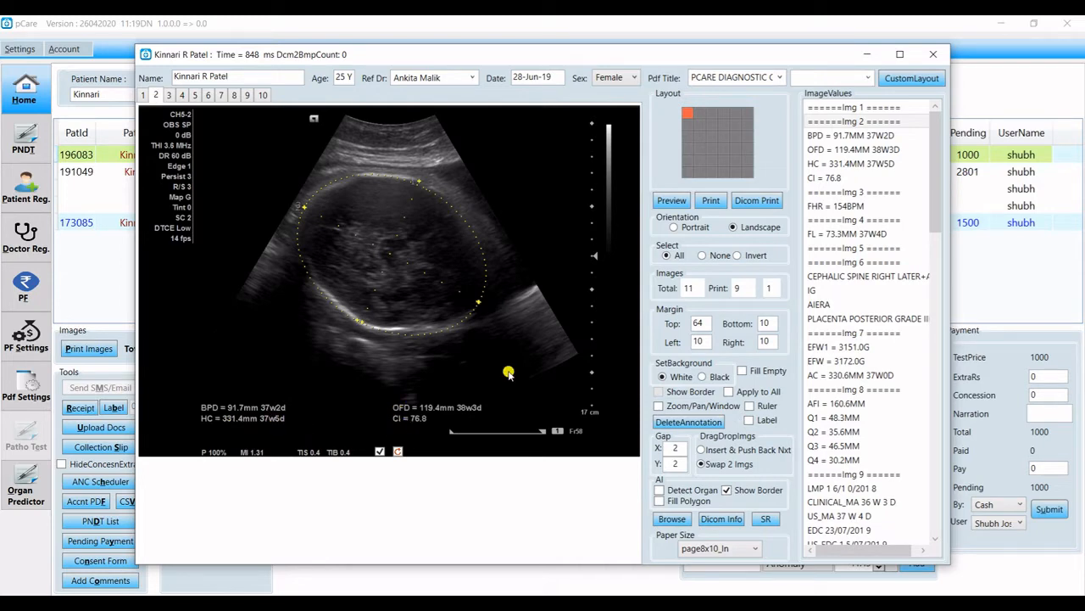
{"action": "left_click", "coordinate": [871, 138]}
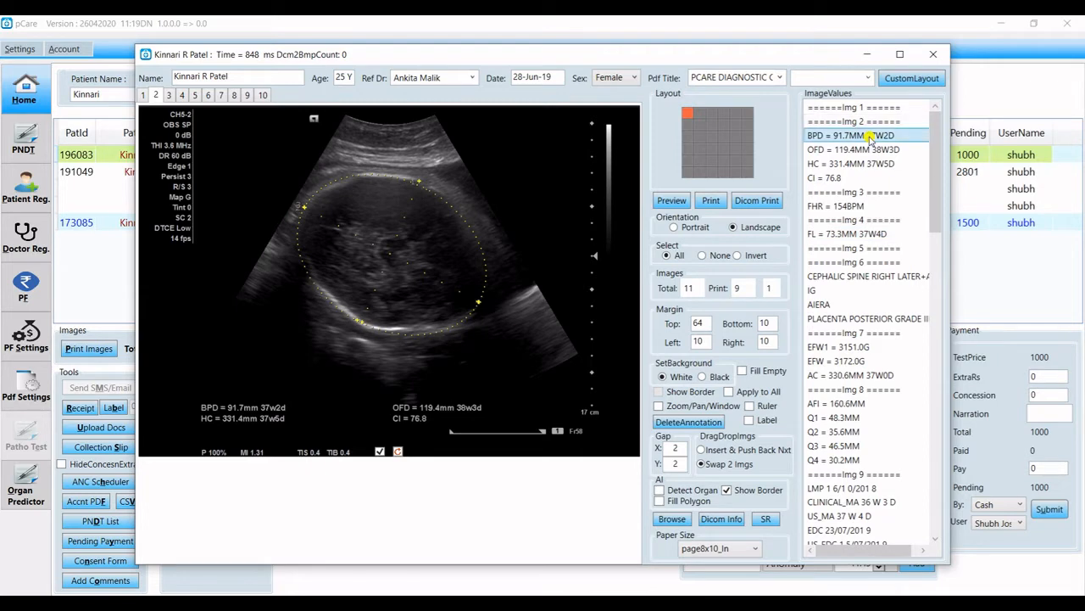
{"action": "left_click", "coordinate": [871, 150]}
{"action": "left_click", "coordinate": [870, 166]}
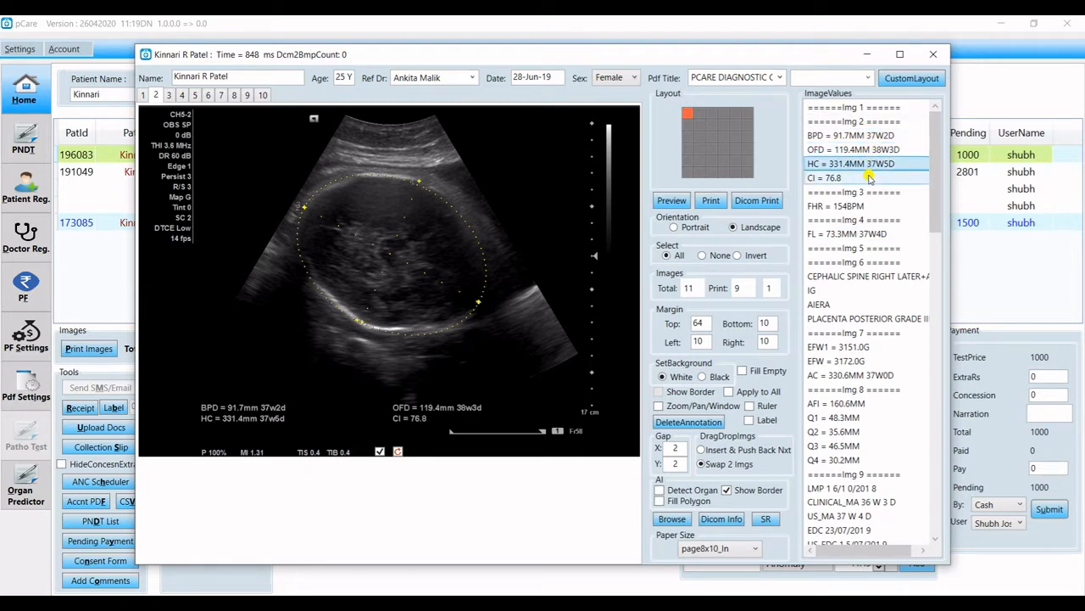
{"action": "left_click", "coordinate": [869, 178]}
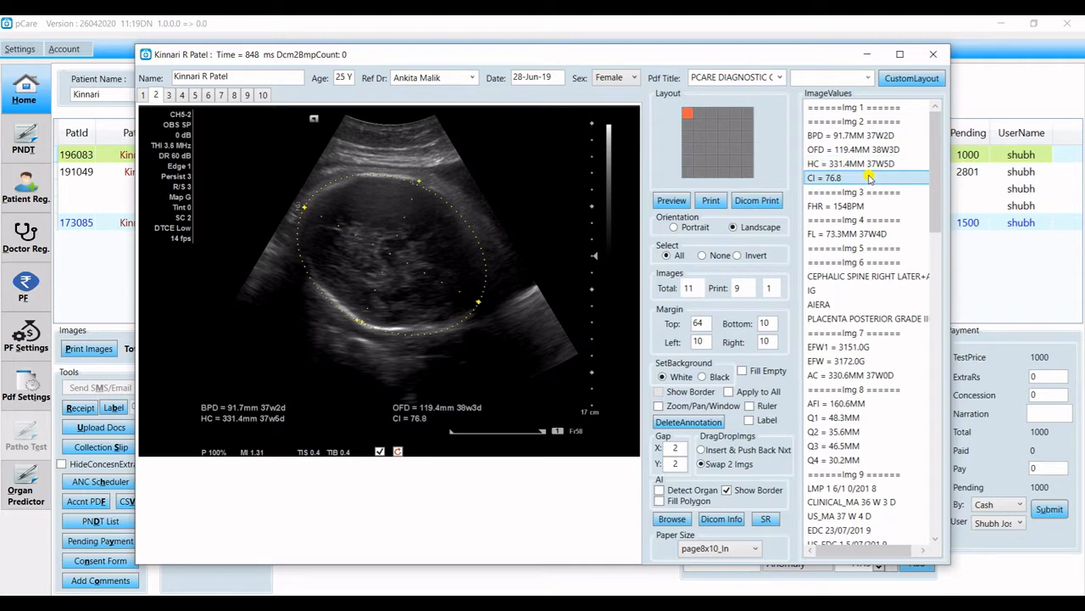
Review image 3's FHR of 154 bpm, then bring up image 4 with FL 73.3 mm.
{"action": "left_click", "coordinate": [871, 193]}
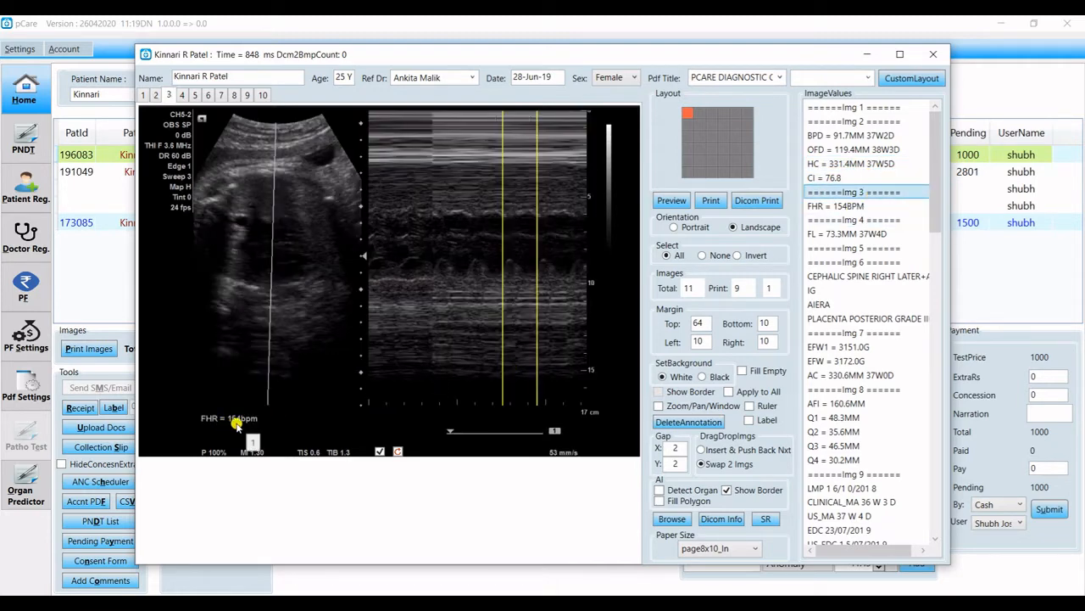
{"action": "left_click", "coordinate": [884, 210]}
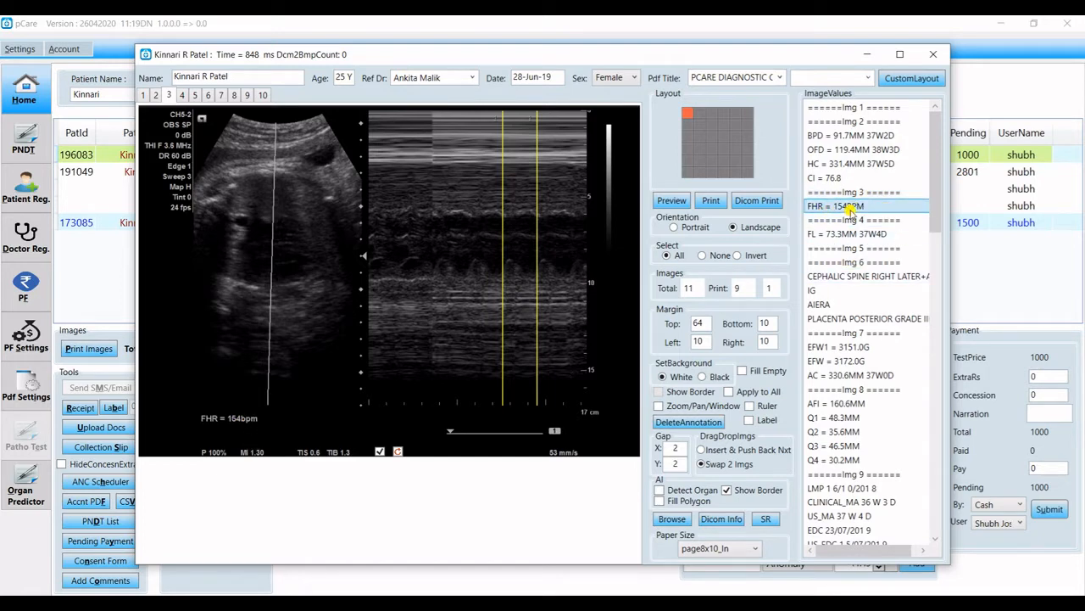
{"action": "left_click", "coordinate": [866, 235]}
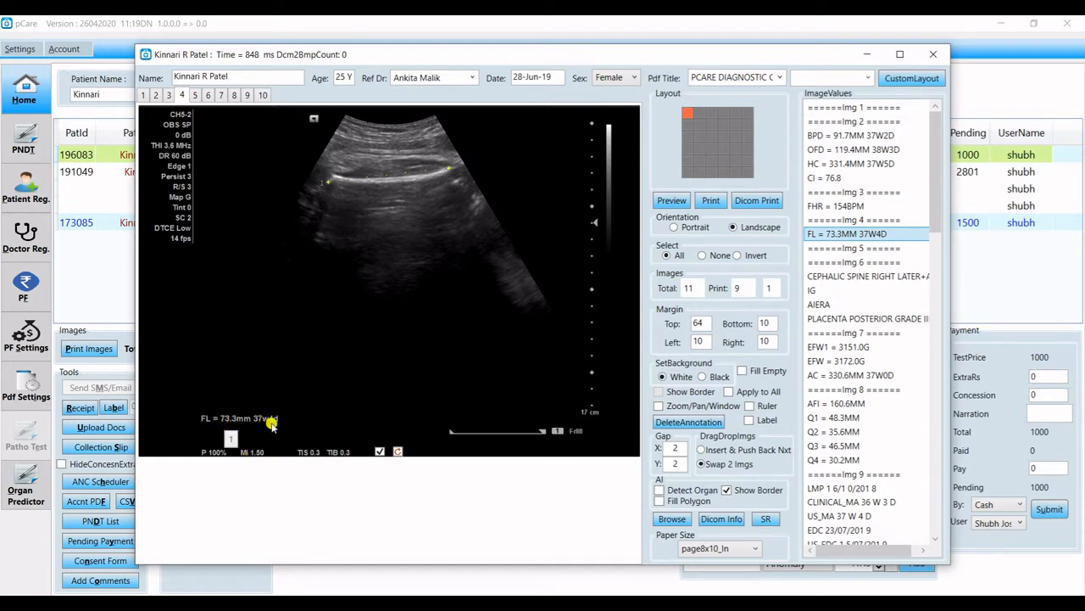
Review images 5 to 7: cephalic spine and posterior placenta notes, EFW1 and AC values.
{"action": "left_click", "coordinate": [884, 250]}
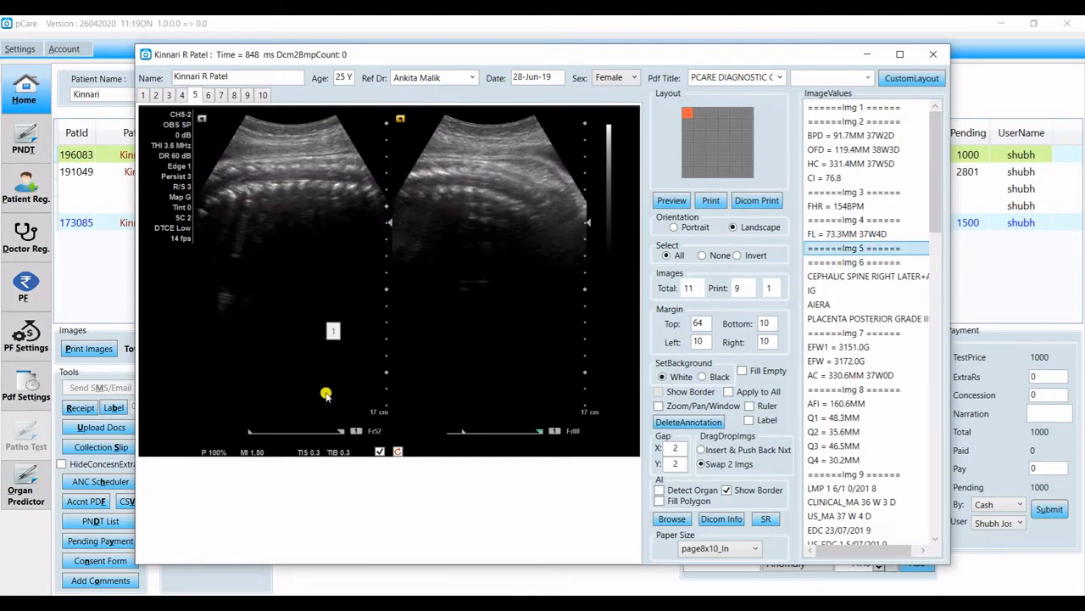
{"action": "left_click", "coordinate": [871, 262]}
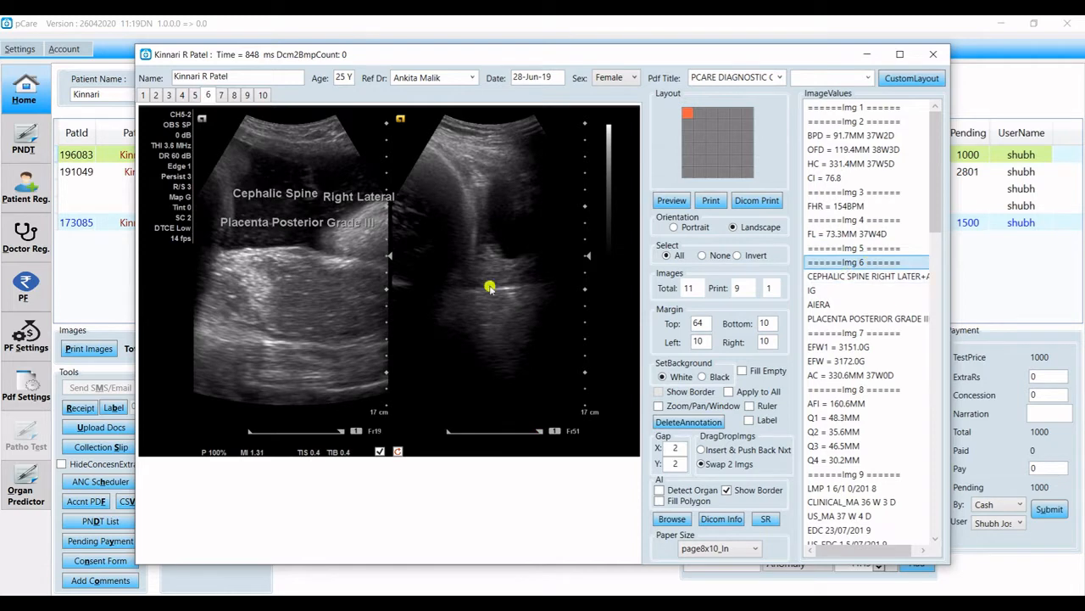
{"action": "left_click", "coordinate": [267, 203]}
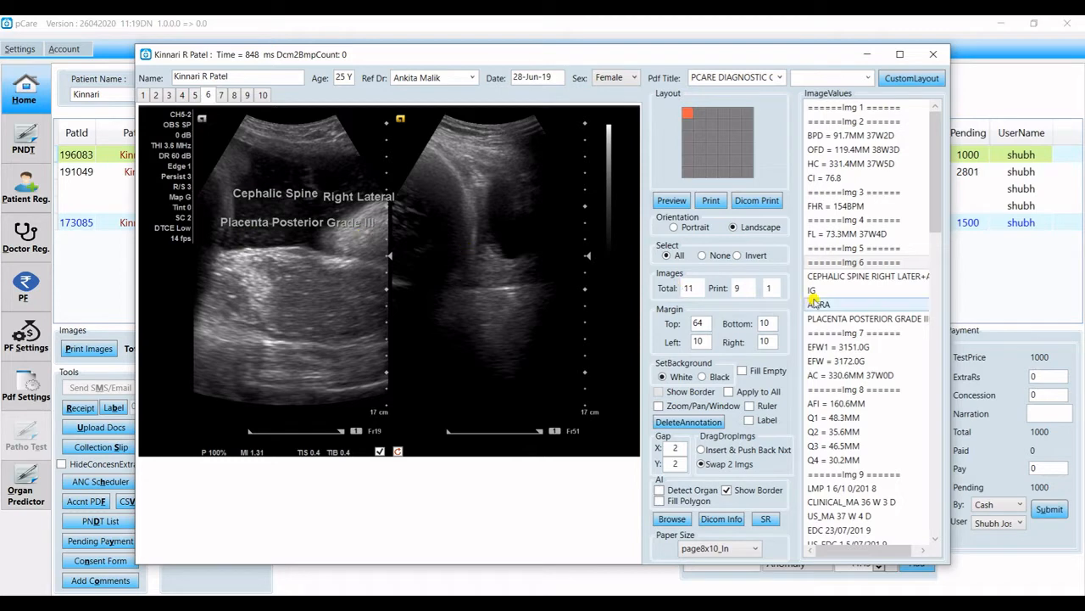
{"action": "left_click", "coordinate": [838, 280]}
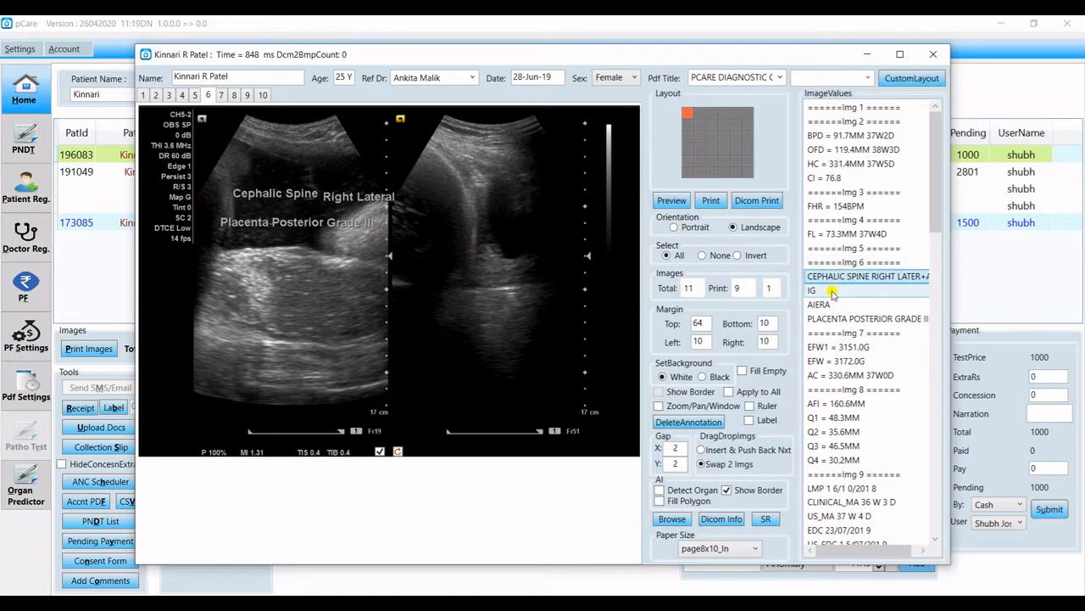
{"action": "left_click", "coordinate": [826, 318]}
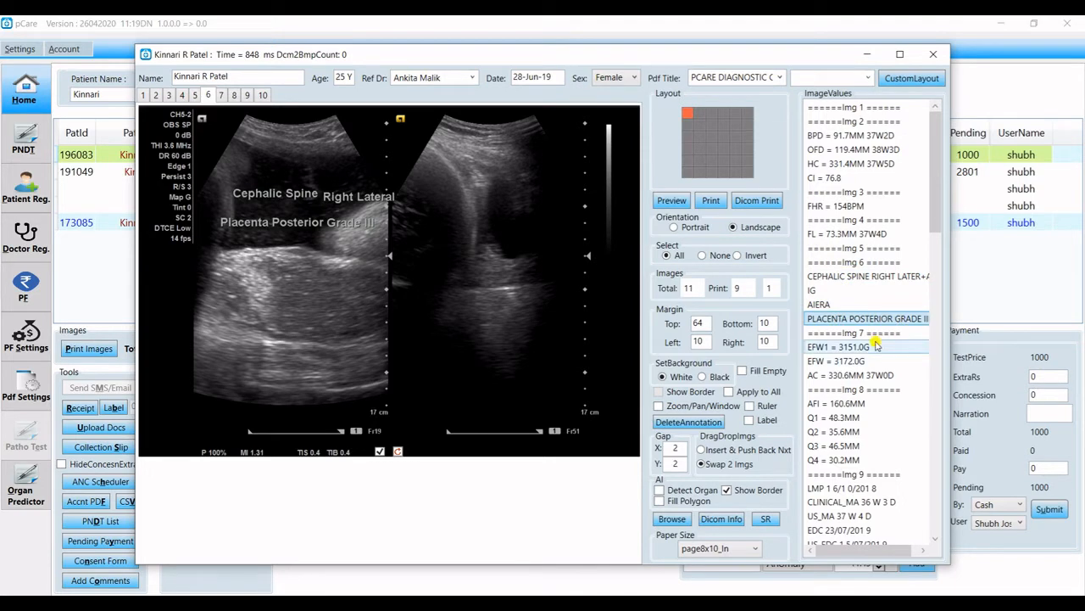
{"action": "left_click", "coordinate": [876, 346]}
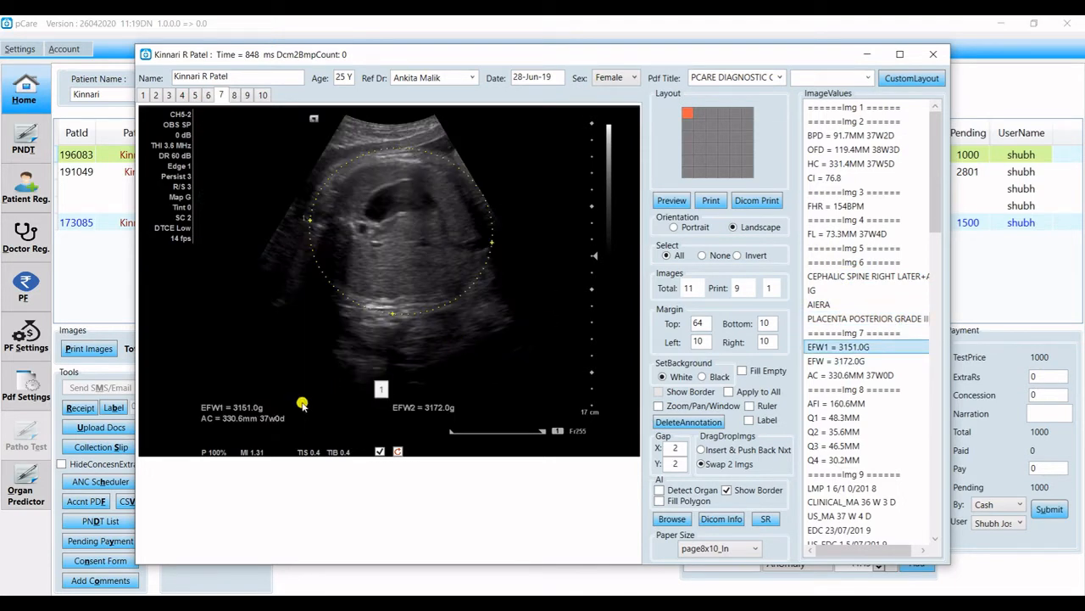
{"action": "left_click", "coordinate": [277, 408]}
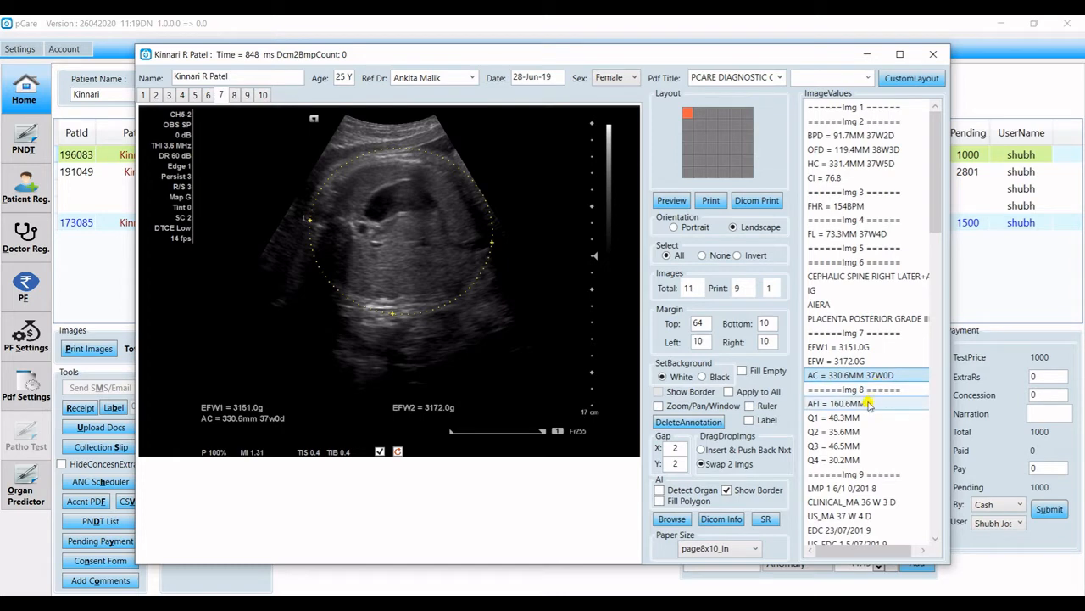
Review image 8's AFI 160.6 mm and its Q1 to Q4 values, reaching page 9.
{"action": "left_click", "coordinate": [869, 404]}
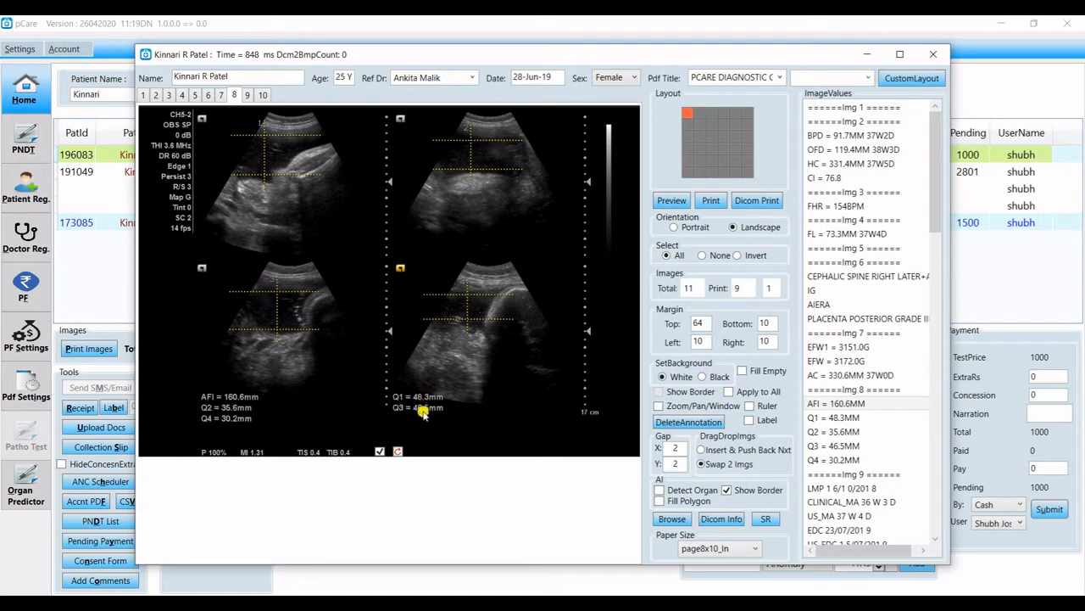
{"action": "left_click", "coordinate": [836, 417]}
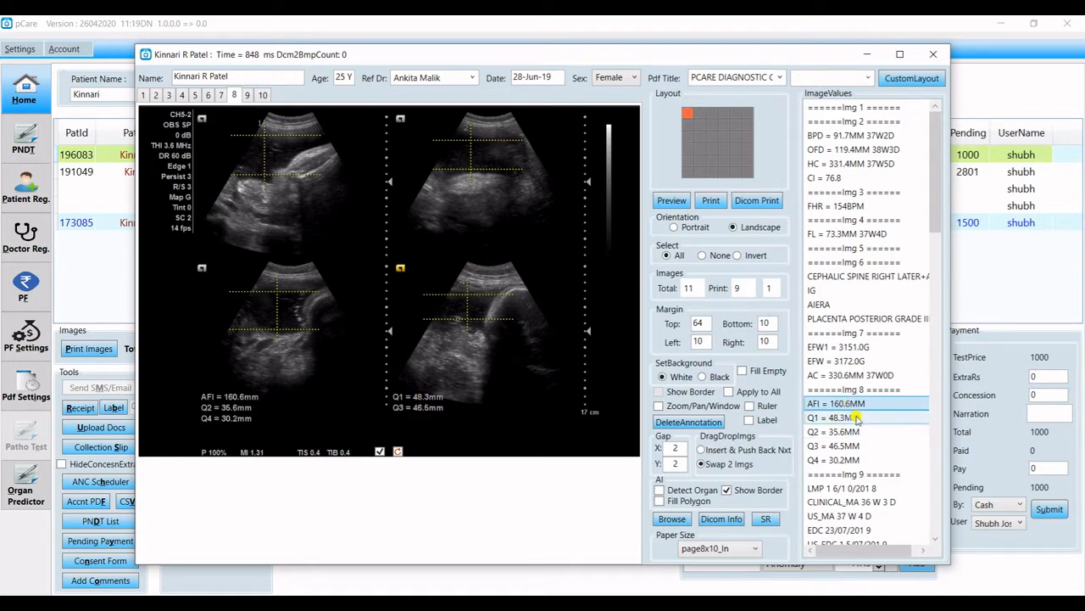
{"action": "left_click", "coordinate": [862, 431]}
{"action": "left_click", "coordinate": [865, 446]}
{"action": "left_click", "coordinate": [866, 460]}
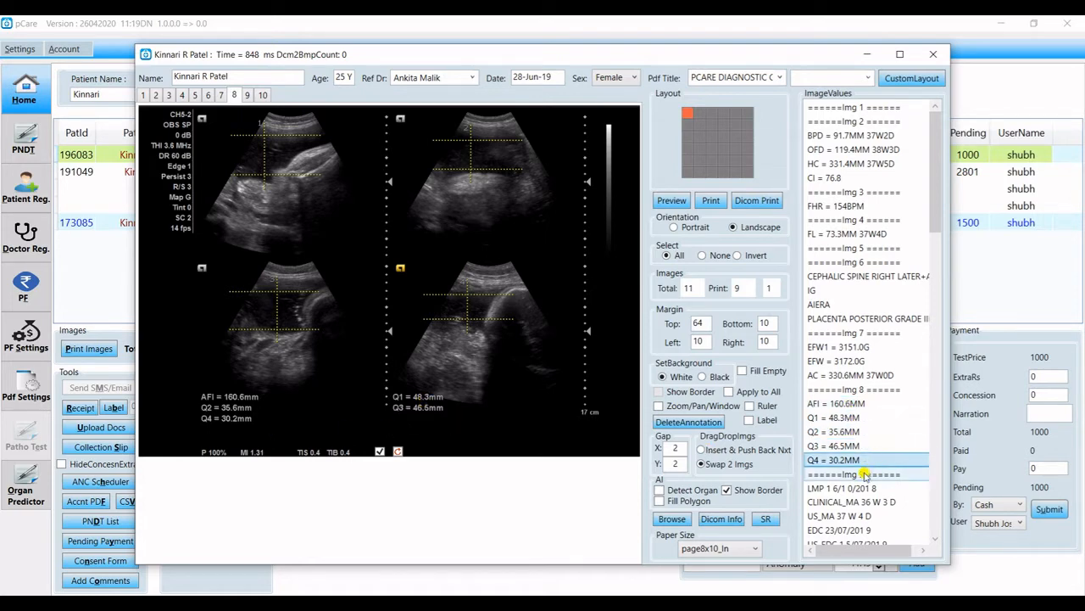
{"action": "left_click", "coordinate": [865, 474]}
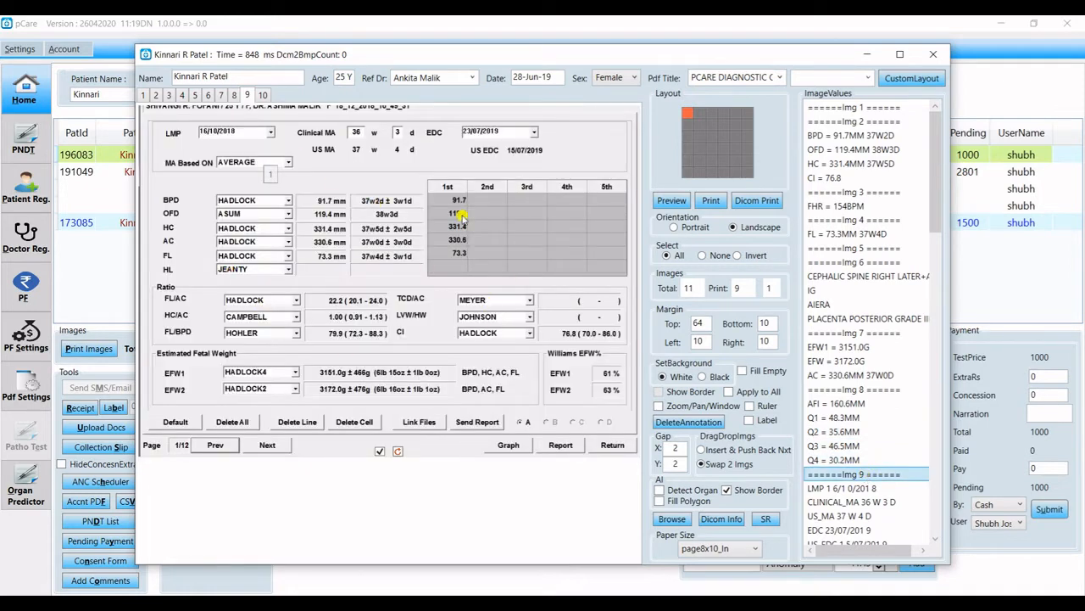
Check page 9's gestational age values and 0R1 HADLOCK entry, then close the print window.
{"action": "scroll", "coordinate": [864, 447], "scroll_direction": "down", "scroll_amount": 5}
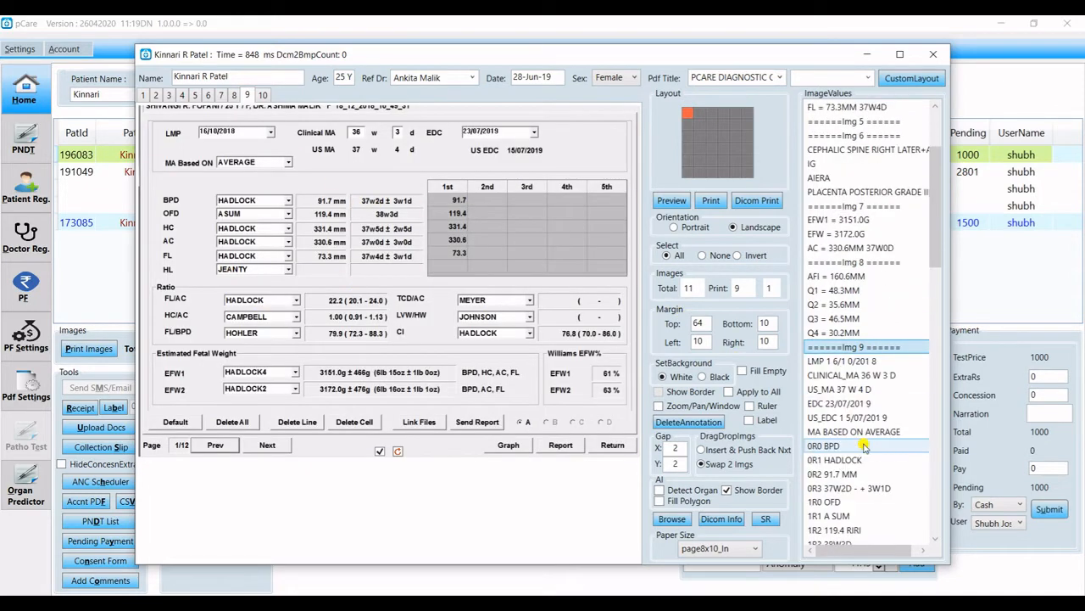
{"action": "scroll", "coordinate": [864, 447], "scroll_direction": "down", "scroll_amount": 1}
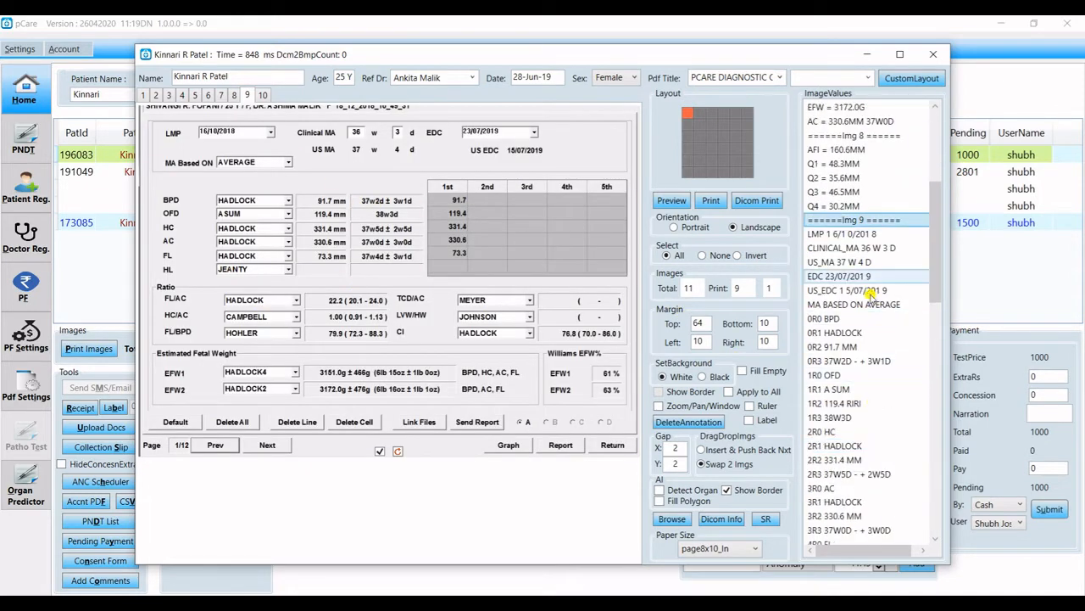
{"action": "left_click", "coordinate": [859, 234]}
{"action": "left_click", "coordinate": [869, 249]}
{"action": "left_click", "coordinate": [870, 264]}
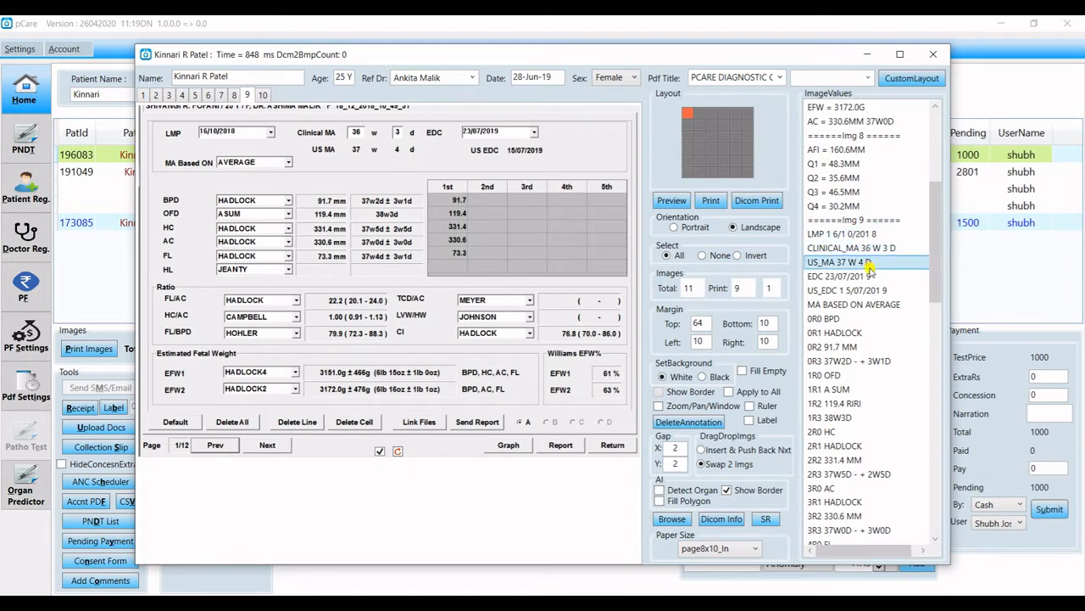
{"action": "left_click", "coordinate": [874, 332]}
{"action": "scroll", "coordinate": [866, 415], "scroll_direction": "down", "scroll_amount": 3}
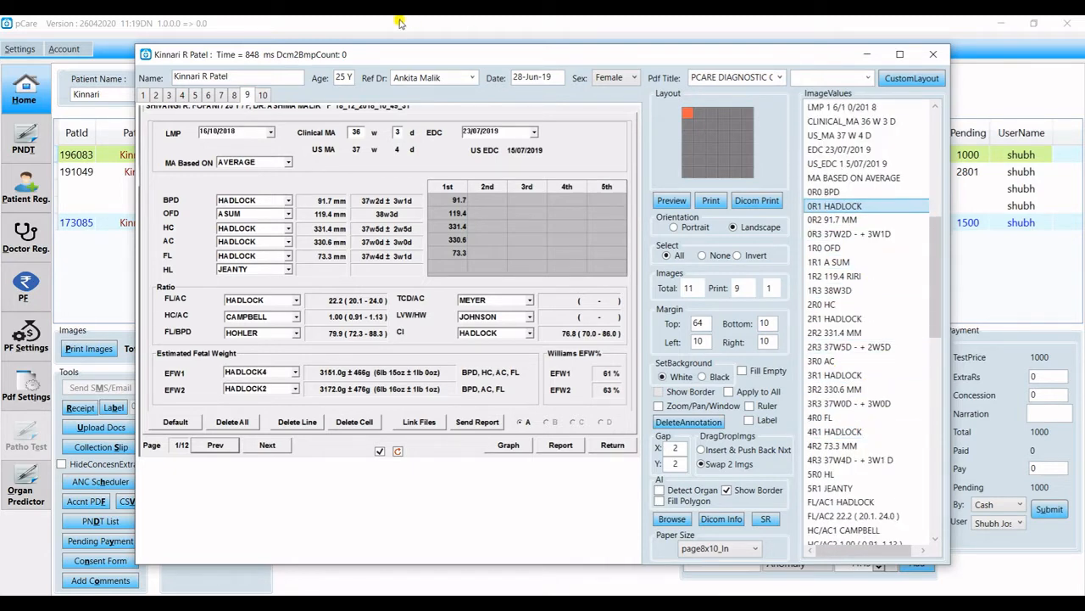
{"action": "key", "text": "Escape"}
{"action": "left_click", "coordinate": [252, 388]}
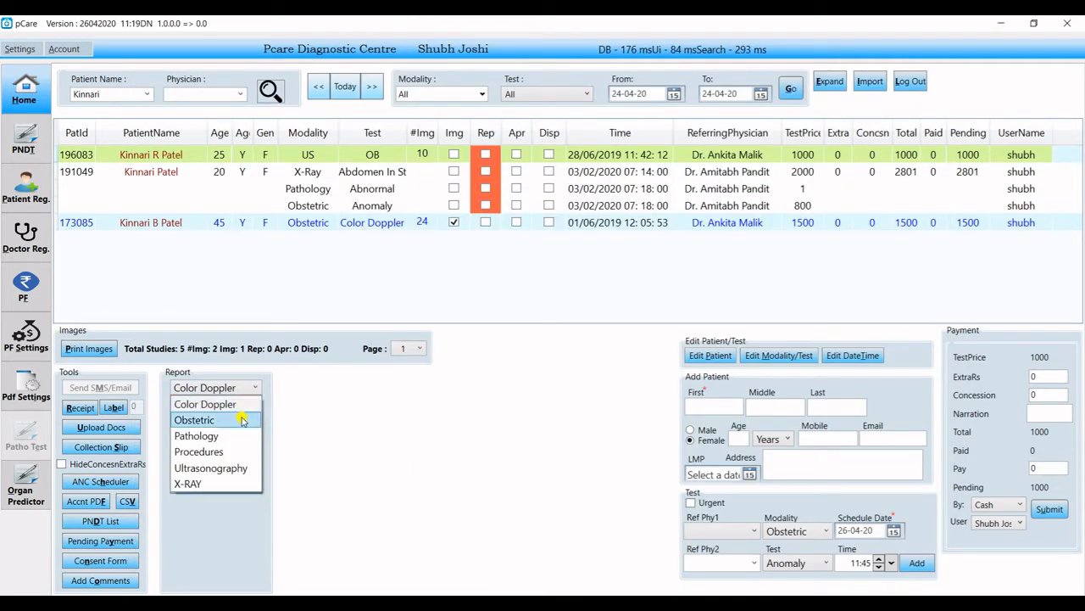
Choose Obstetric, Routine Normal, and delete the Color Doppler obstetric study's existing report.
{"action": "left_click", "coordinate": [243, 421]}
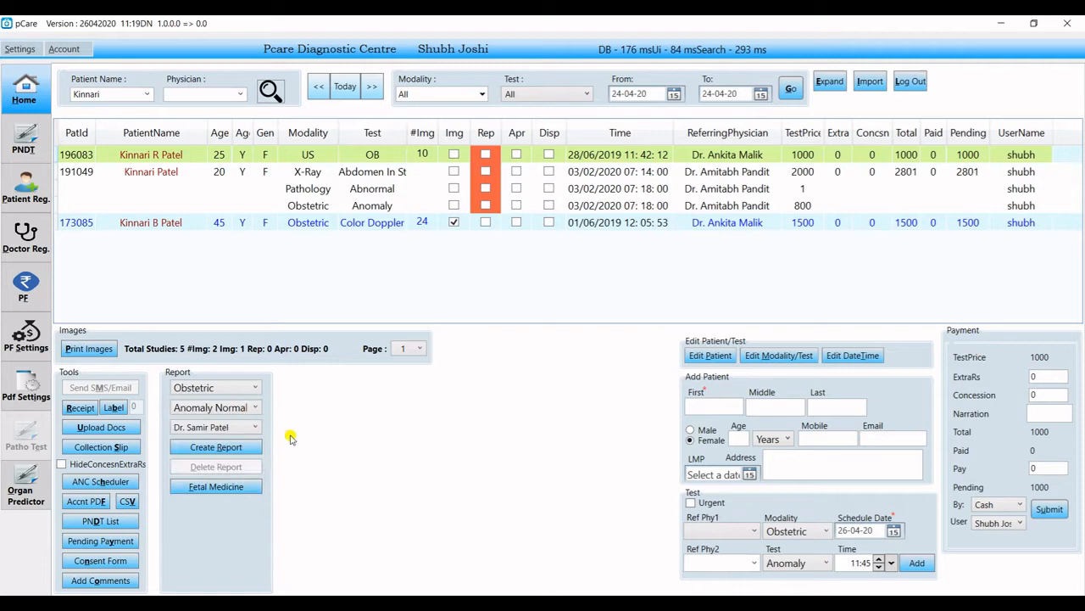
{"action": "left_click", "coordinate": [254, 408]}
{"action": "left_click", "coordinate": [272, 581]}
{"action": "left_click", "coordinate": [356, 223]}
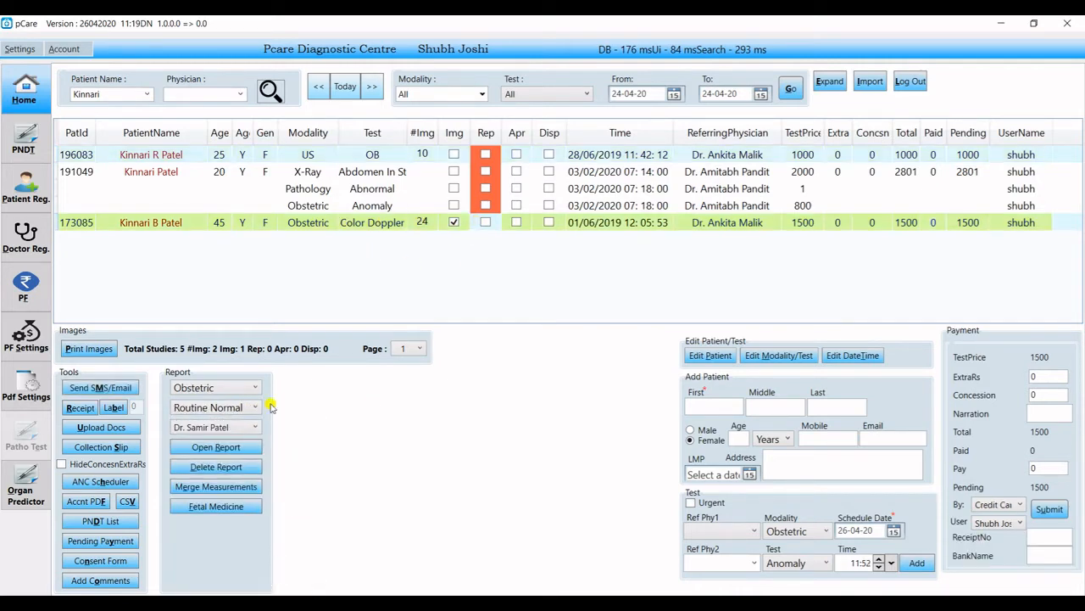
{"action": "left_click", "coordinate": [226, 468]}
{"action": "left_click", "coordinate": [517, 360]}
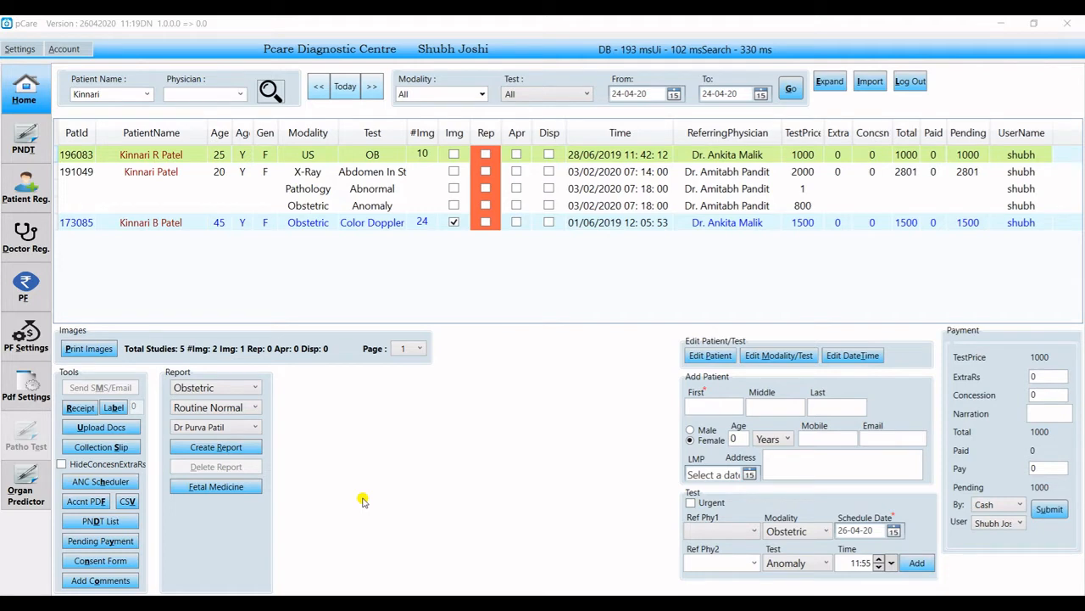
Confirm Obstetric type, Routine Normal template and the current reporting doctor.
{"action": "left_click", "coordinate": [244, 390]}
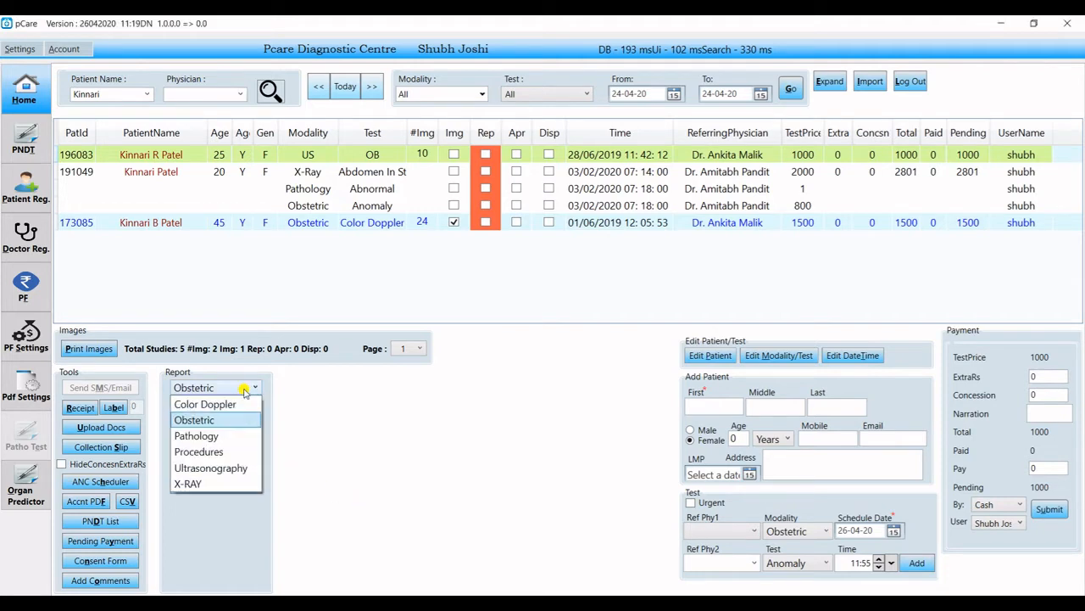
{"action": "left_click", "coordinate": [244, 390]}
{"action": "left_click", "coordinate": [247, 392]}
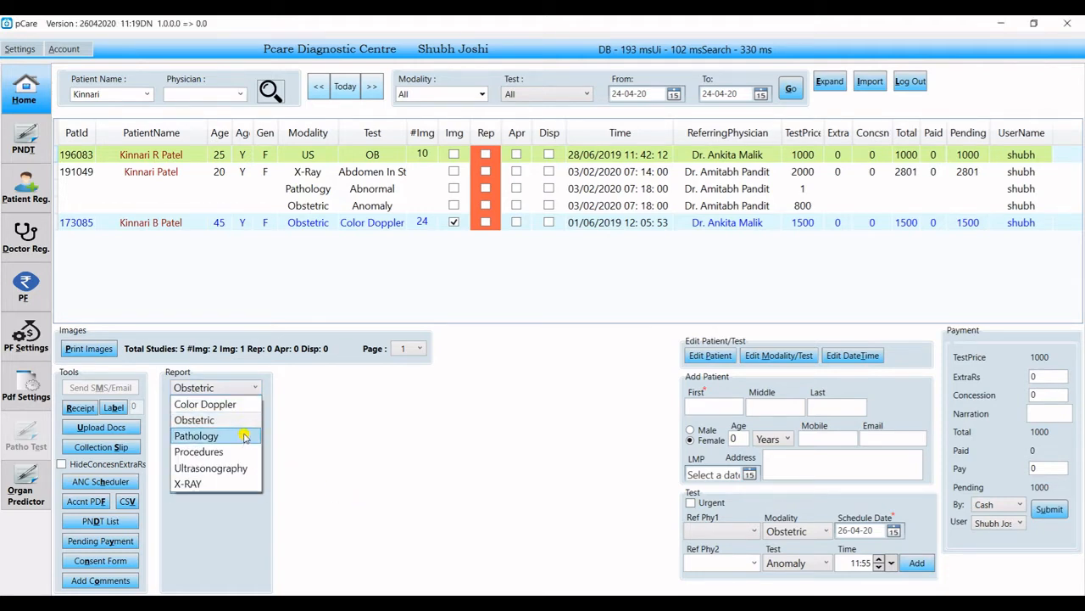
{"action": "left_click", "coordinate": [251, 423]}
{"action": "left_click", "coordinate": [255, 408]}
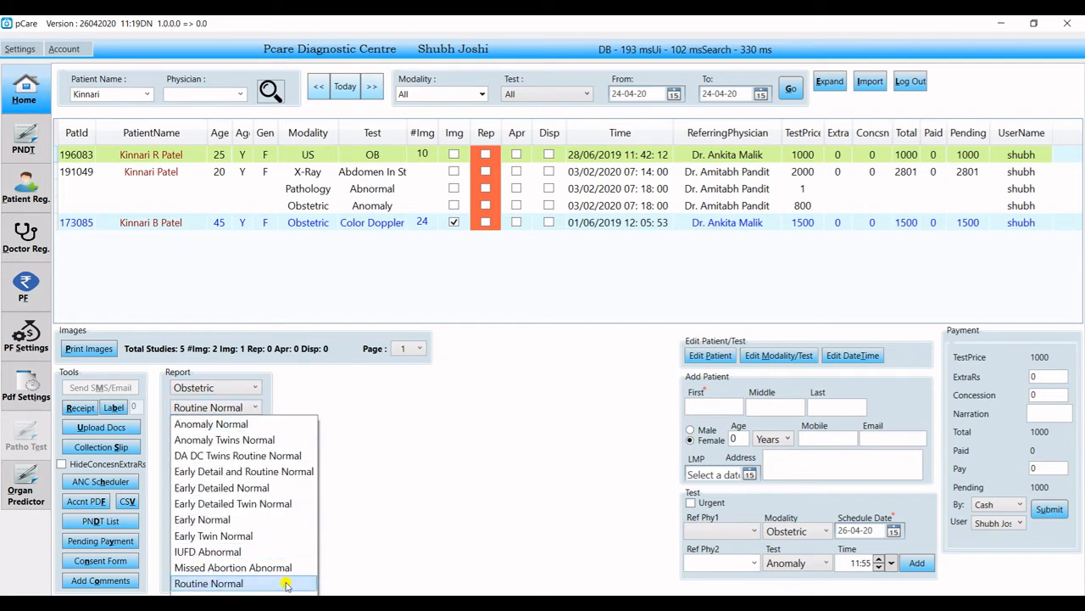
{"action": "left_click", "coordinate": [285, 583]}
{"action": "left_click", "coordinate": [254, 427]}
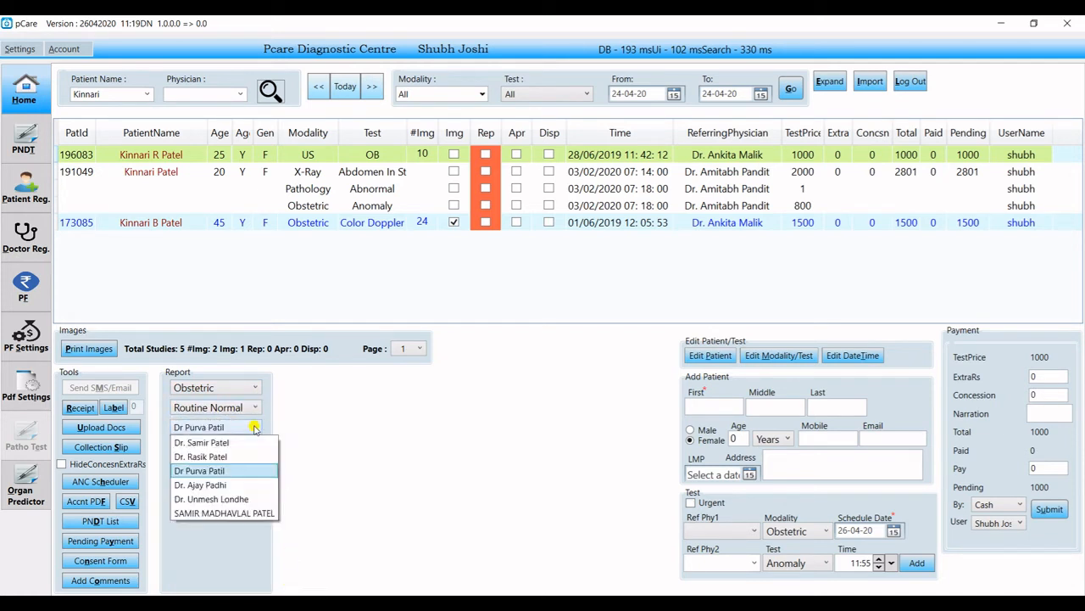
{"action": "left_click", "coordinate": [266, 470]}
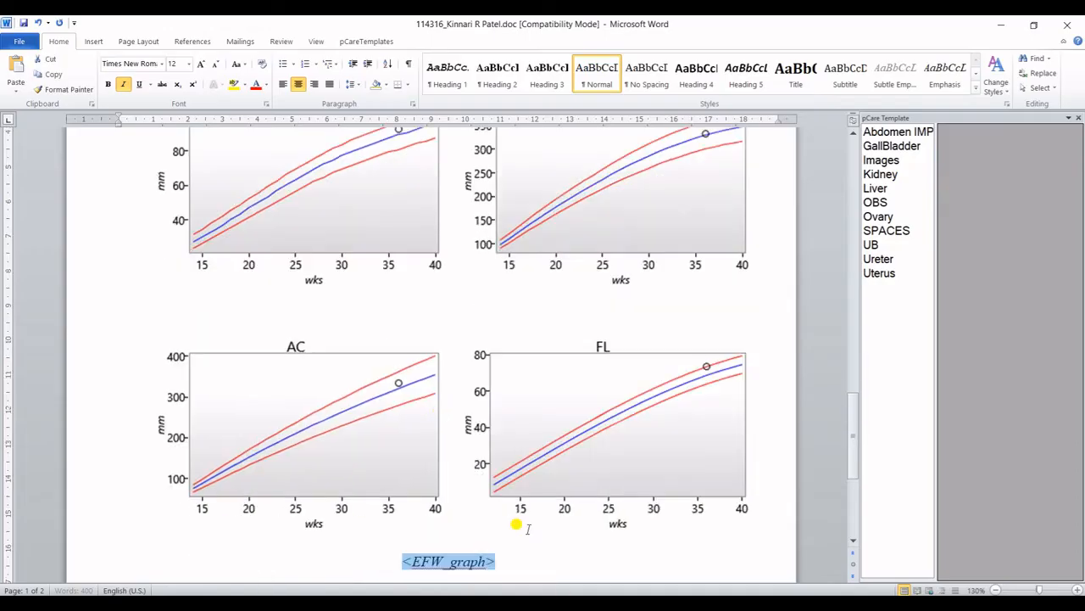
Check the patient's name and the referring doctor entry in the Word report.
{"action": "scroll", "coordinate": [381, 345], "scroll_direction": "up", "scroll_amount": 3}
{"action": "scroll", "coordinate": [381, 344], "scroll_direction": "down", "scroll_amount": 1, "text": "ctrl"}
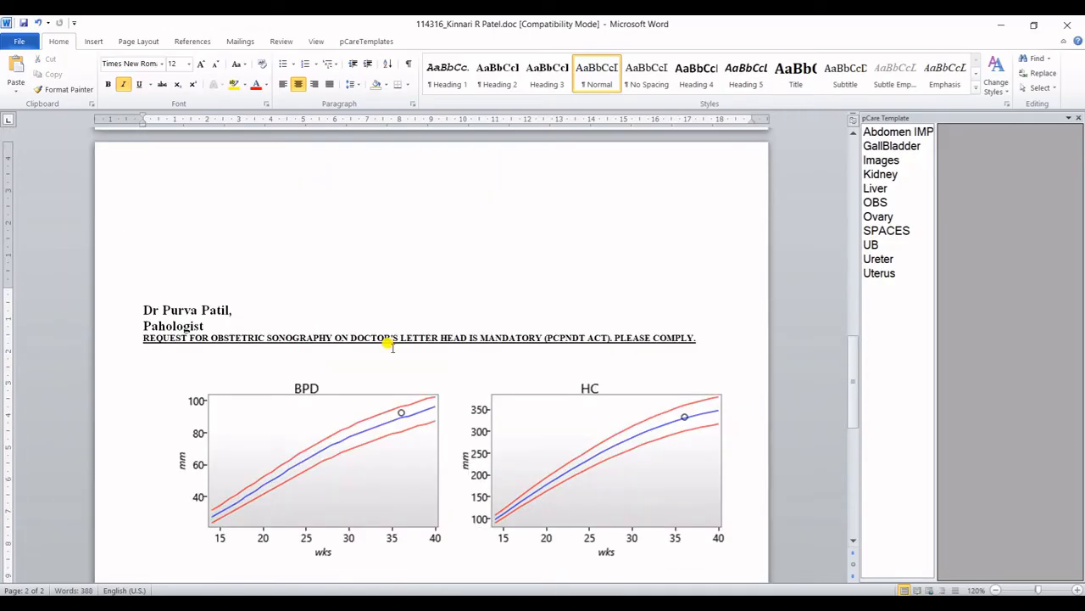
{"action": "scroll", "coordinate": [383, 345], "scroll_direction": "up", "scroll_amount": 15}
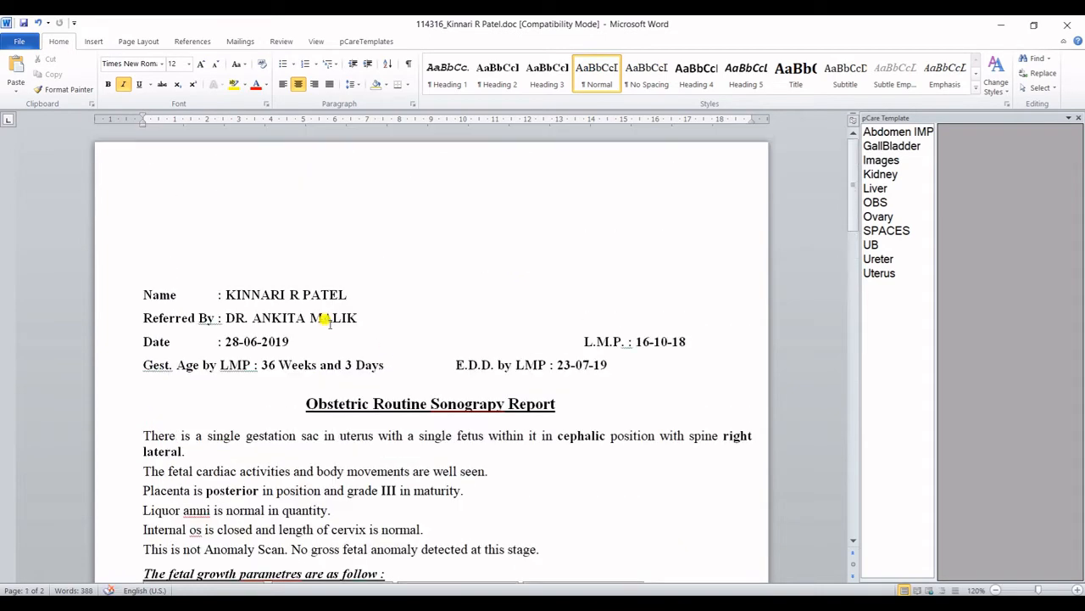
{"action": "scroll", "coordinate": [338, 308], "scroll_direction": "down", "scroll_amount": 2, "text": "ctrl"}
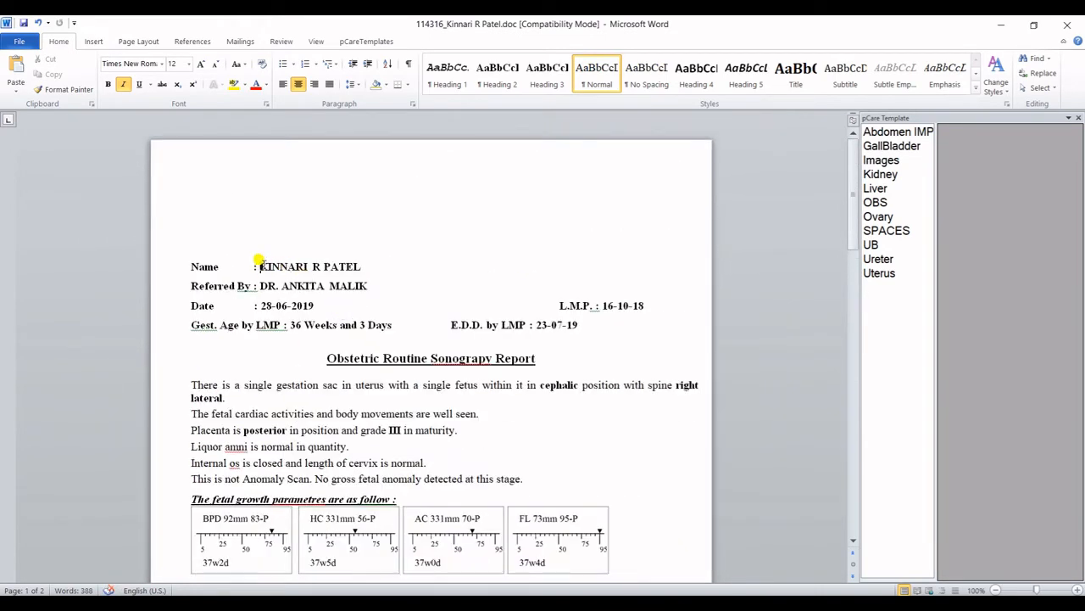
{"action": "left_click_drag", "start_coordinate": [259, 266], "coordinate": [360, 266]}
{"action": "left_click_drag", "start_coordinate": [254, 286], "coordinate": [368, 286]}
Check the report date, LMP, gestational age by LMP and EDD by LMP.
{"action": "scroll", "coordinate": [408, 289], "scroll_direction": "up", "scroll_amount": 1}
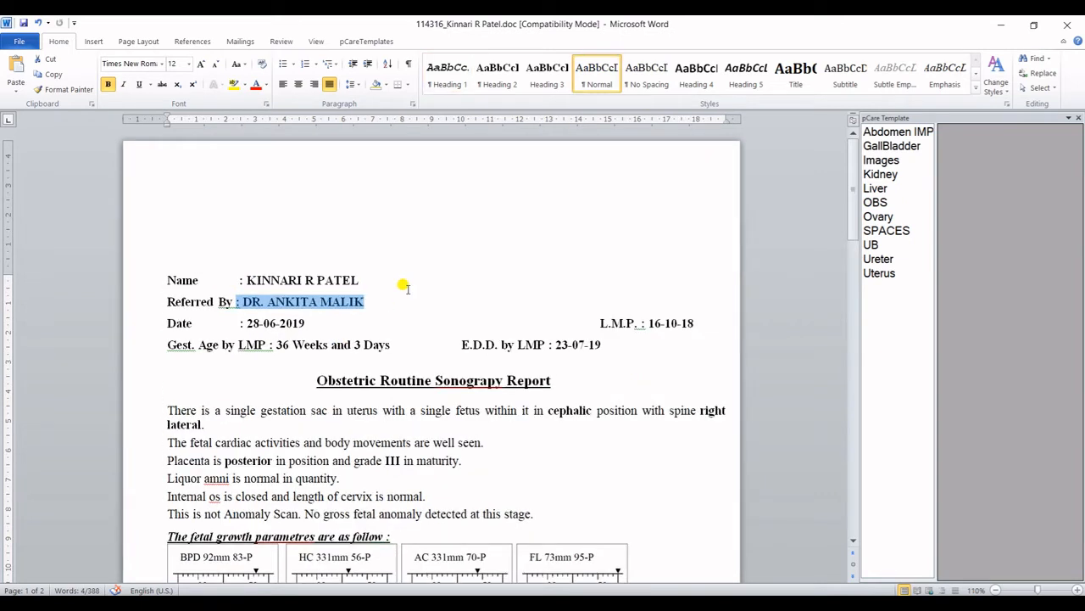
{"action": "left_click", "coordinate": [258, 323]}
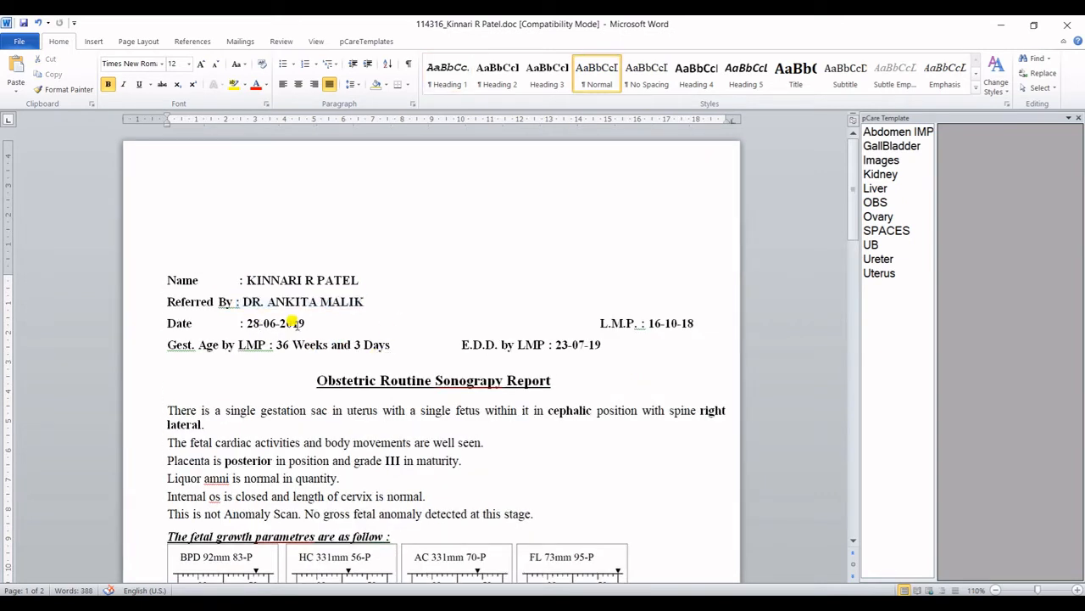
{"action": "left_click_drag", "start_coordinate": [641, 323], "coordinate": [694, 323]}
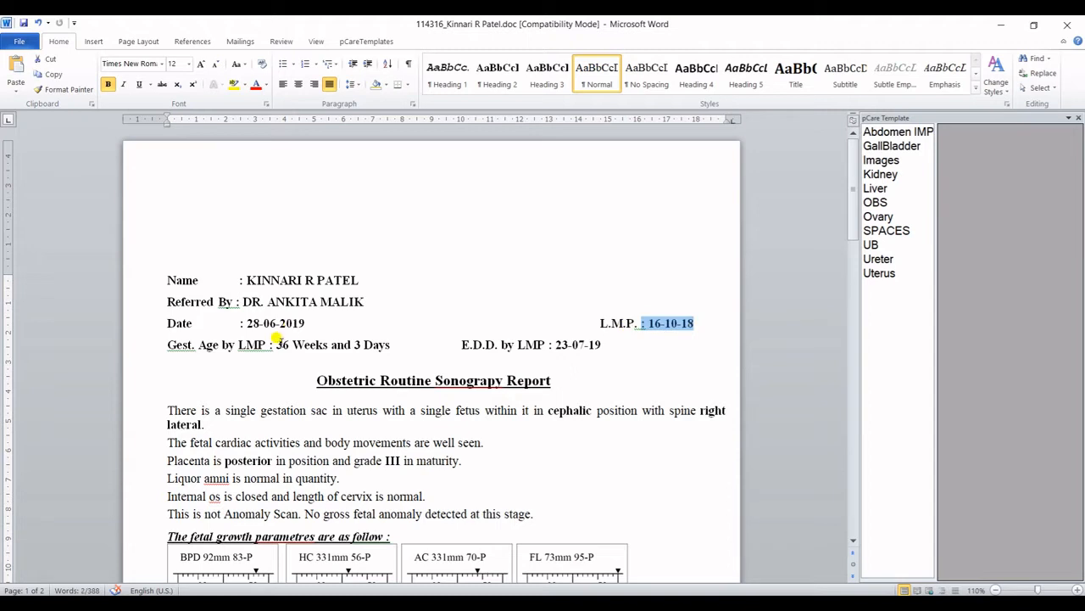
{"action": "left_click_drag", "start_coordinate": [272, 345], "coordinate": [365, 346]}
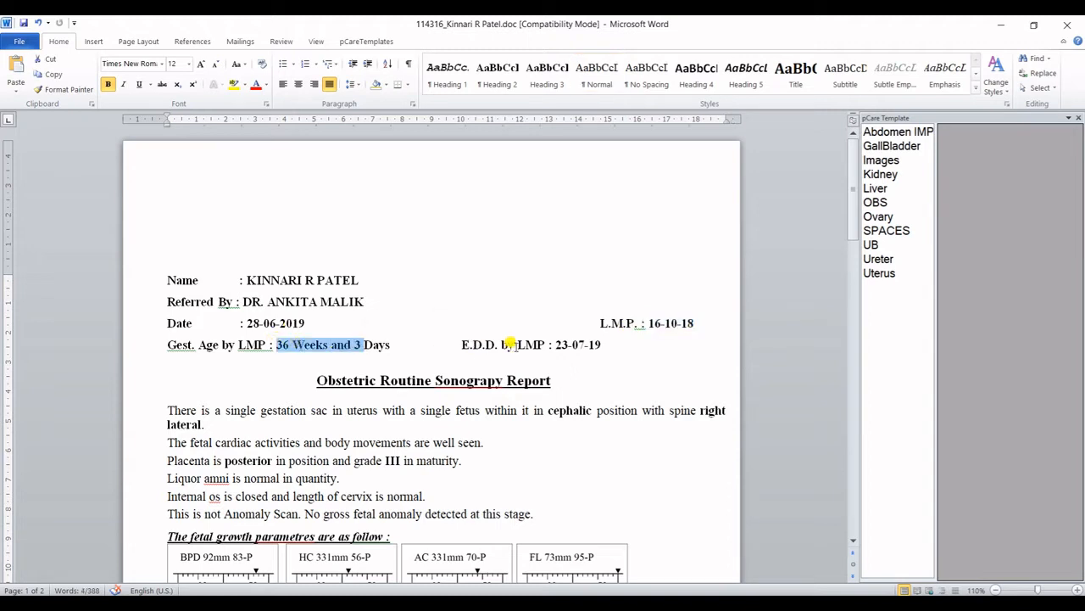
{"action": "left_click_drag", "start_coordinate": [517, 344], "coordinate": [597, 346]}
{"action": "scroll", "coordinate": [424, 404], "scroll_direction": "down", "scroll_amount": 3}
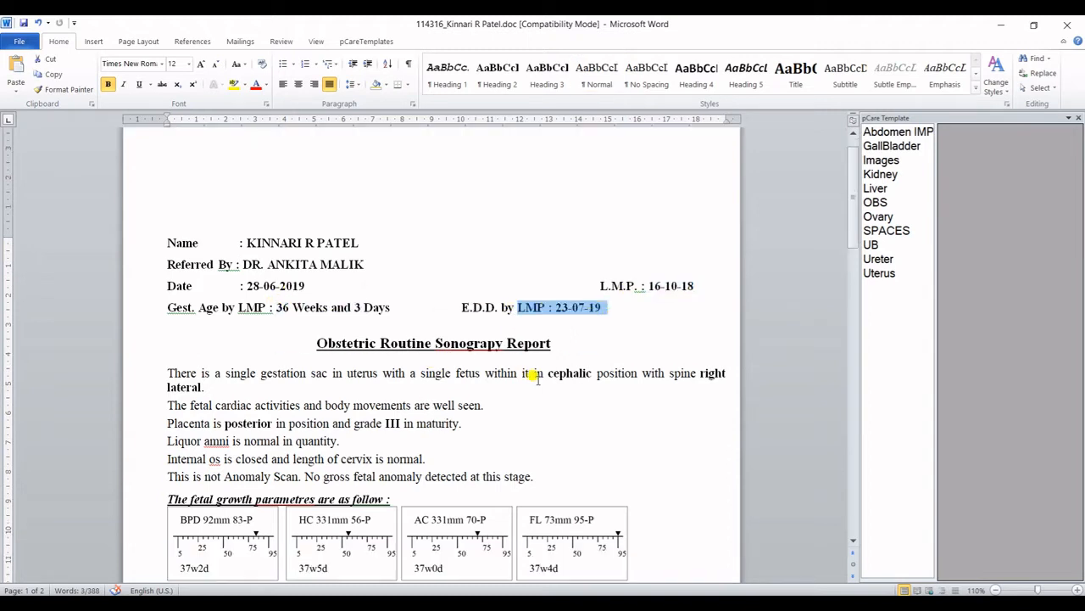
Check the findings: cephalic, bold the word posterior, and placenta grade III.
{"action": "left_click_drag", "start_coordinate": [547, 298], "coordinate": [591, 298]}
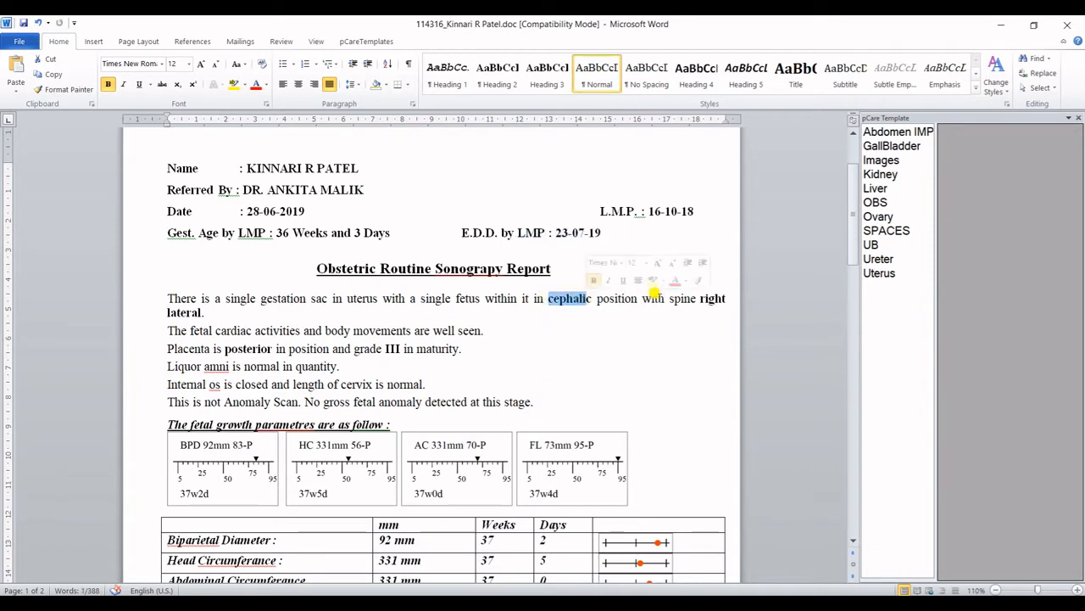
{"action": "left_click", "coordinate": [709, 299]}
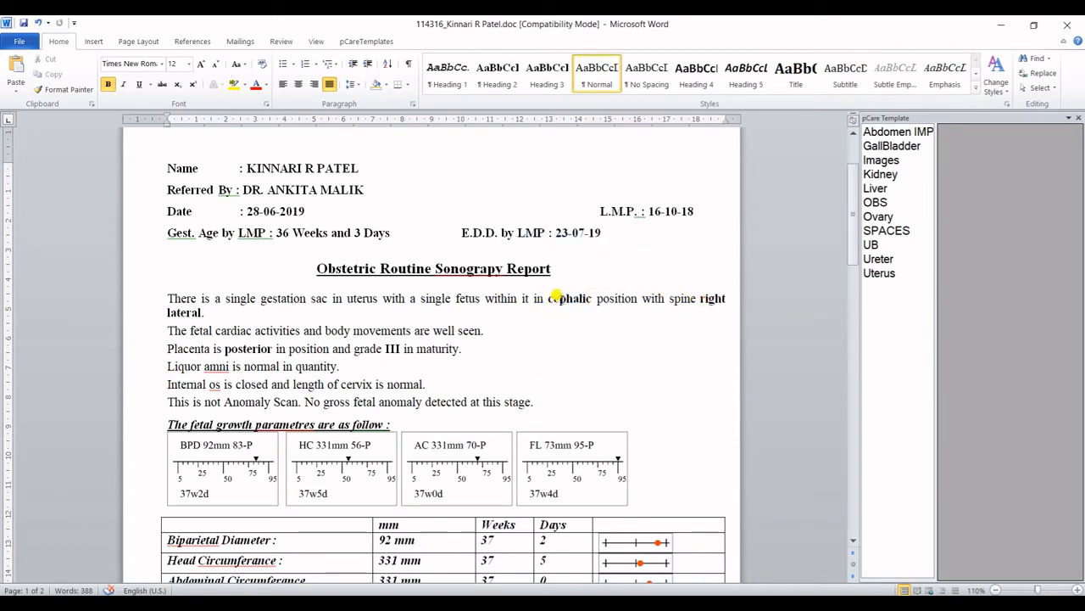
{"action": "left_click_drag", "start_coordinate": [225, 348], "coordinate": [272, 348]}
{"action": "key", "text": "ctrl+b"}
{"action": "double_click", "coordinate": [392, 349]}
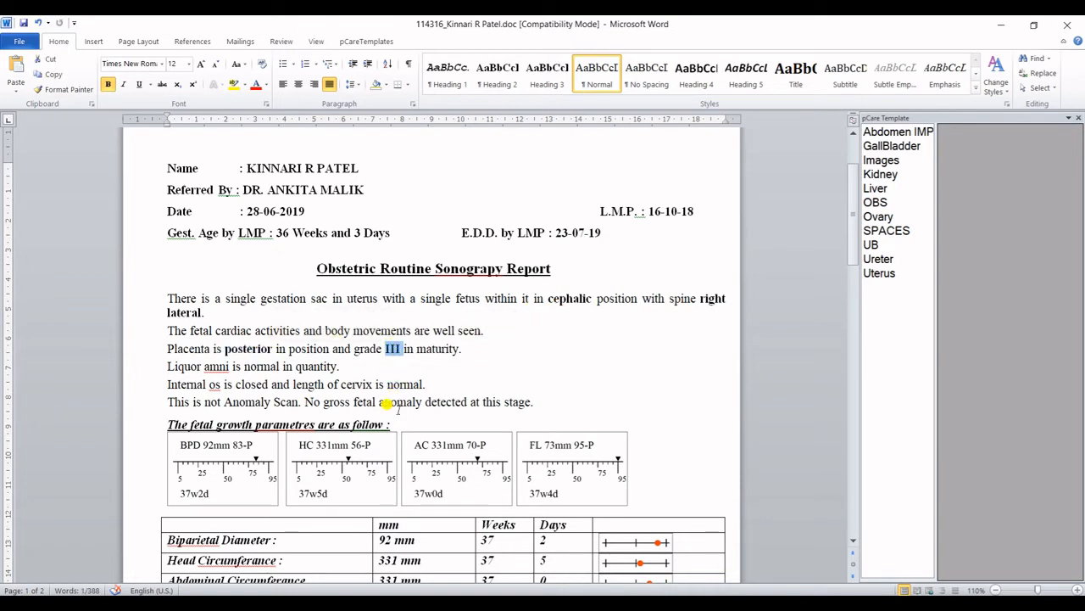
{"action": "left_click", "coordinate": [540, 602]}
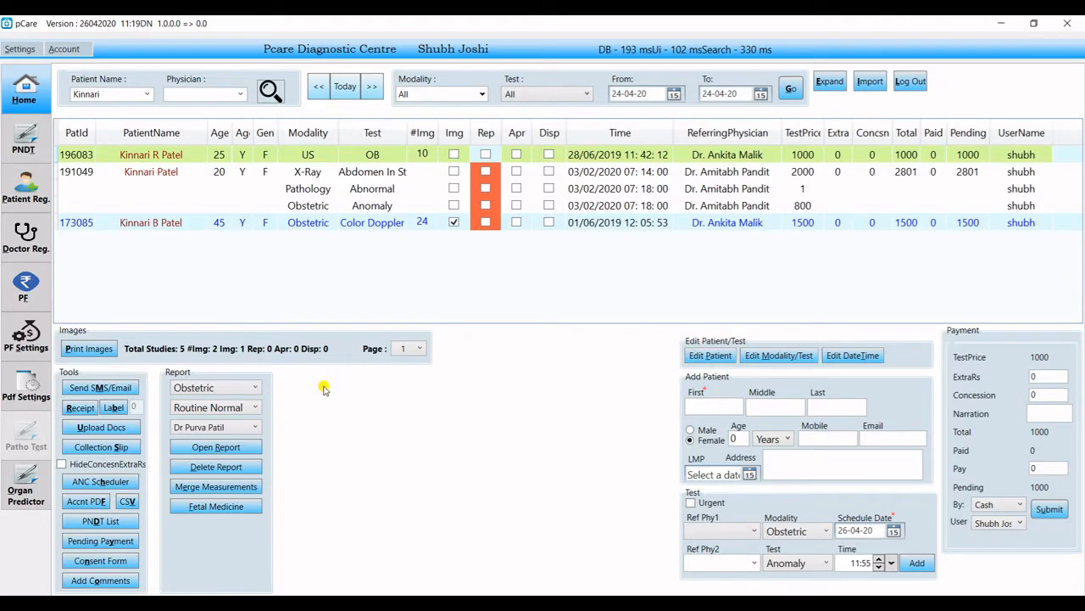
Show image 6 one per page, with its cephalic spine and posterior placenta grade III notes.
{"action": "left_click", "coordinate": [95, 359]}
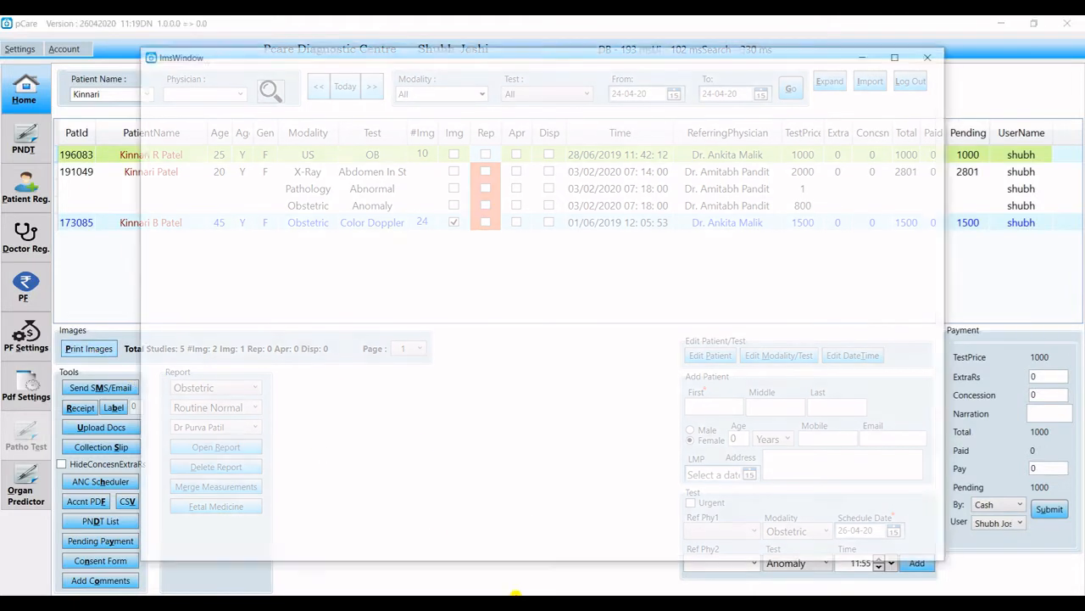
{"action": "mouse_move", "coordinate": [526, 549]}
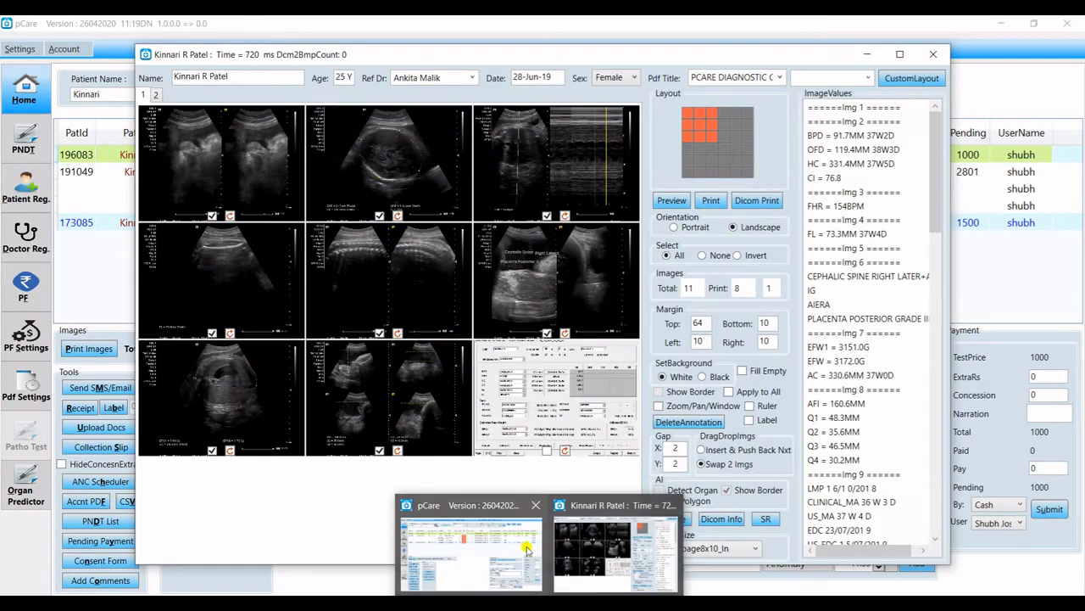
{"action": "left_click", "coordinate": [686, 113]}
{"action": "left_click", "coordinate": [824, 277]}
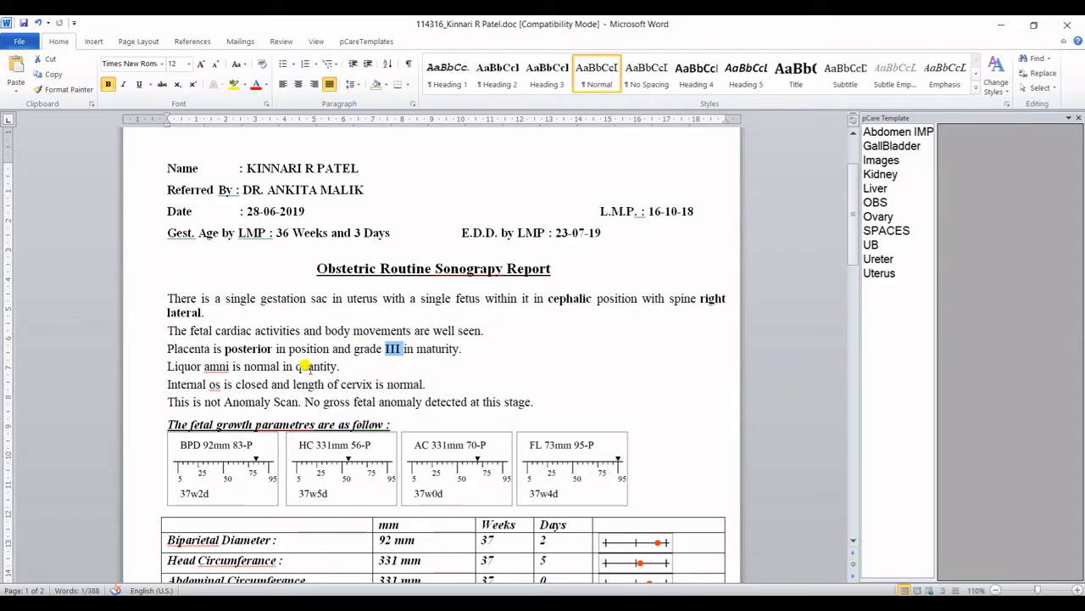
{"action": "left_click", "coordinate": [270, 349]}
{"action": "scroll", "coordinate": [344, 436], "scroll_direction": "down", "scroll_amount": 5}
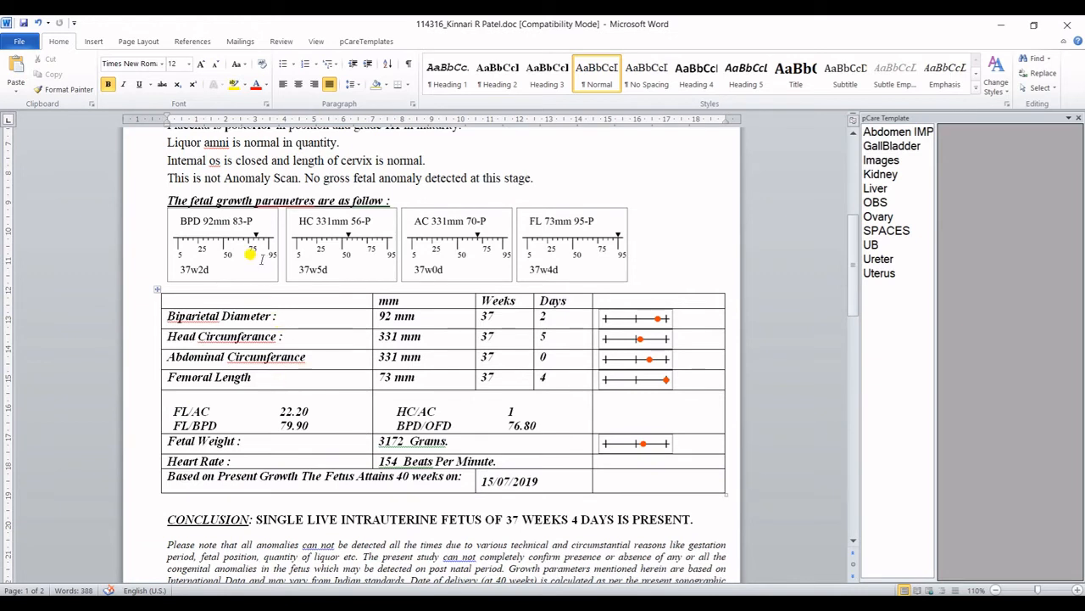
{"action": "left_click", "coordinate": [222, 238]}
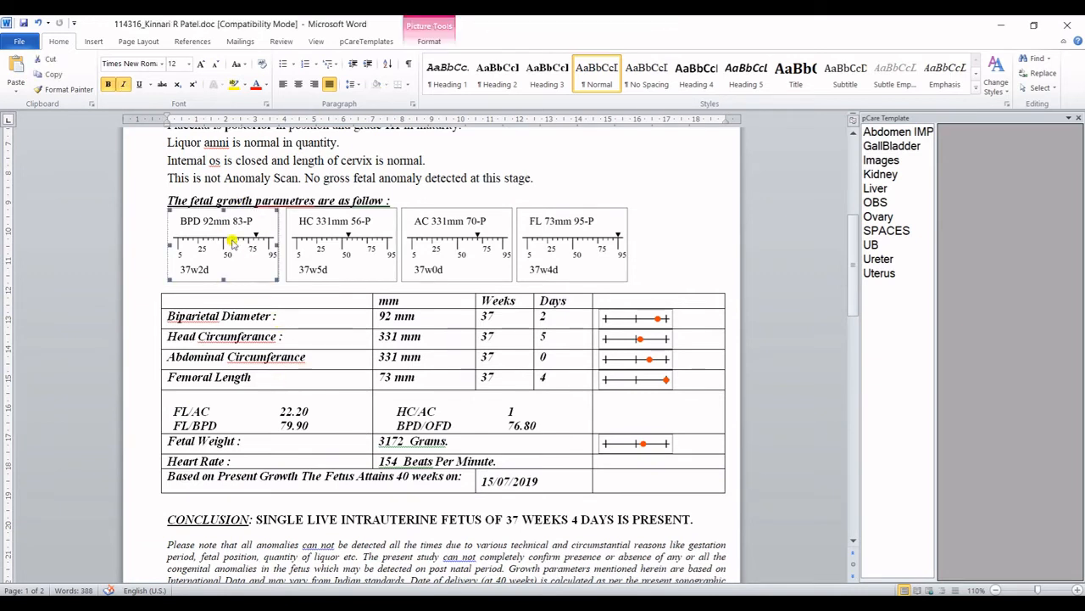
{"action": "left_click", "coordinate": [363, 247]}
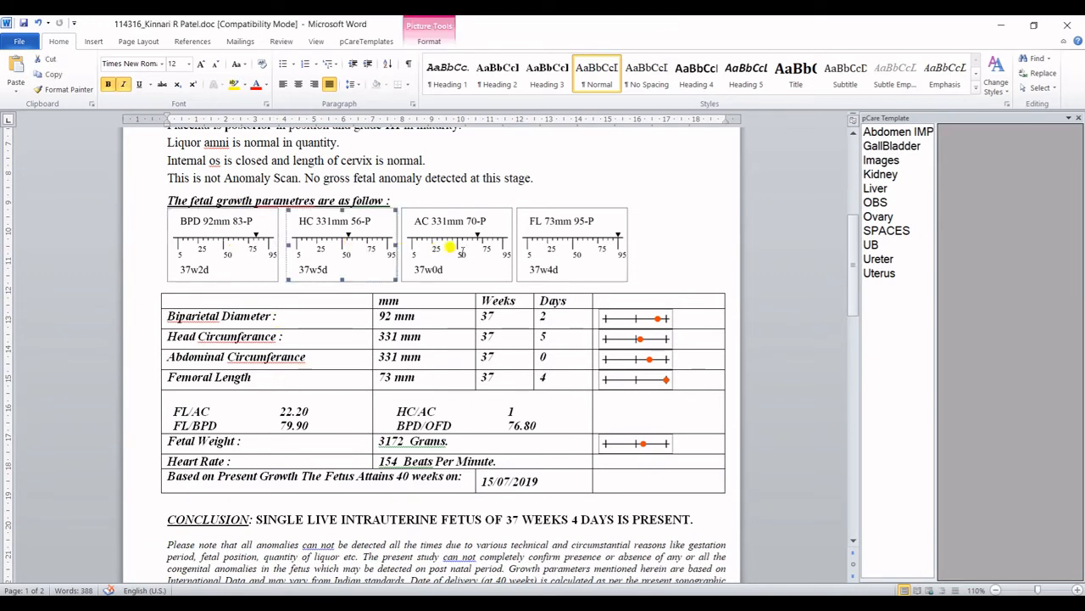
{"action": "left_click", "coordinate": [461, 251]}
{"action": "left_click", "coordinate": [540, 244]}
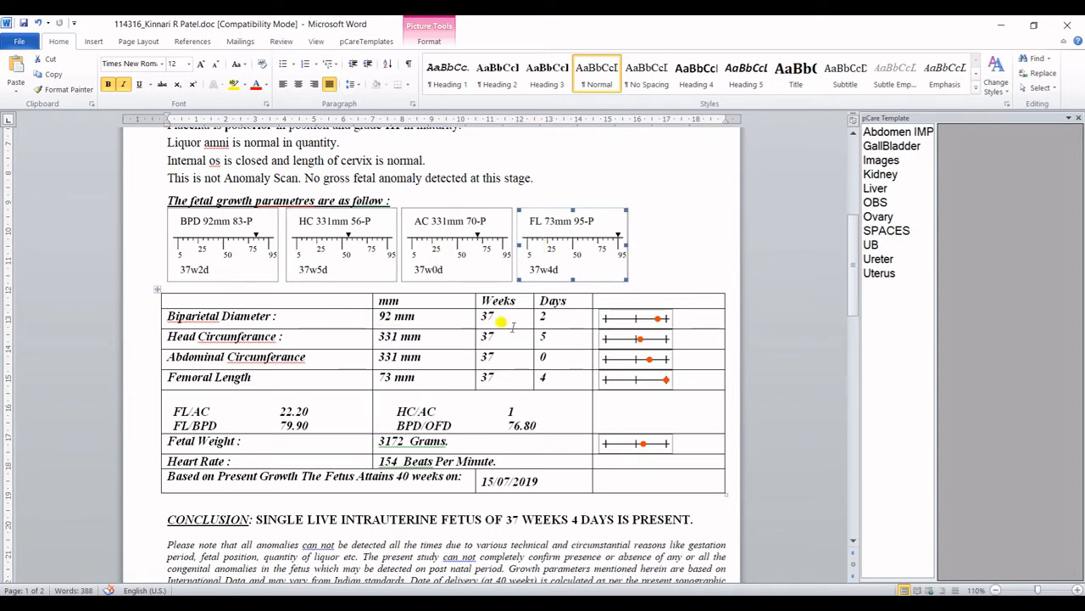
{"action": "left_click", "coordinate": [629, 325]}
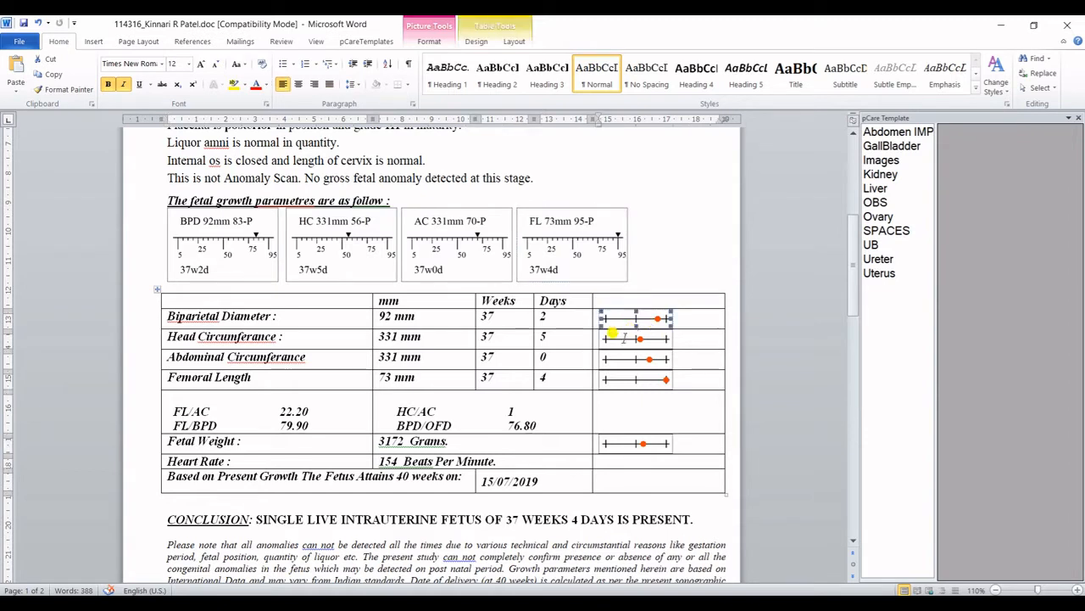
{"action": "left_click", "coordinate": [625, 338]}
{"action": "left_click", "coordinate": [624, 357]}
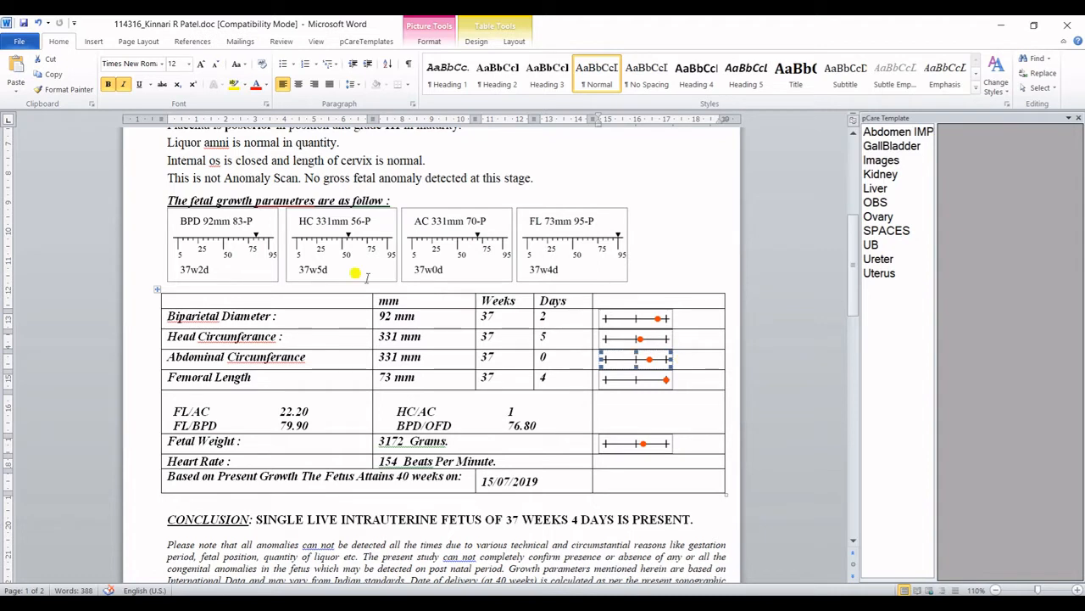
{"action": "left_click", "coordinate": [238, 251]}
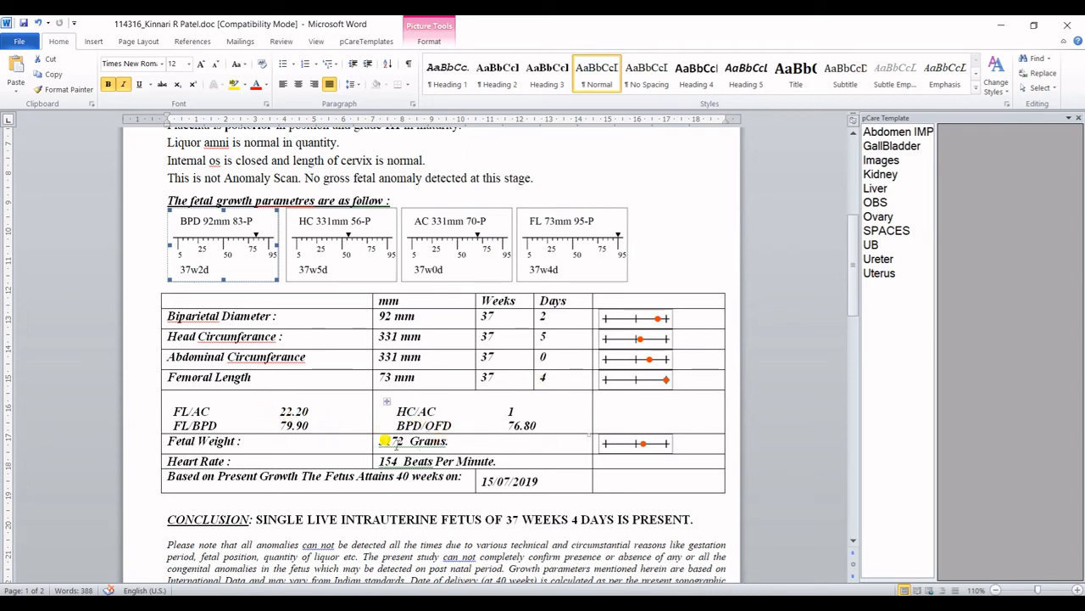
{"action": "double_click", "coordinate": [386, 440]}
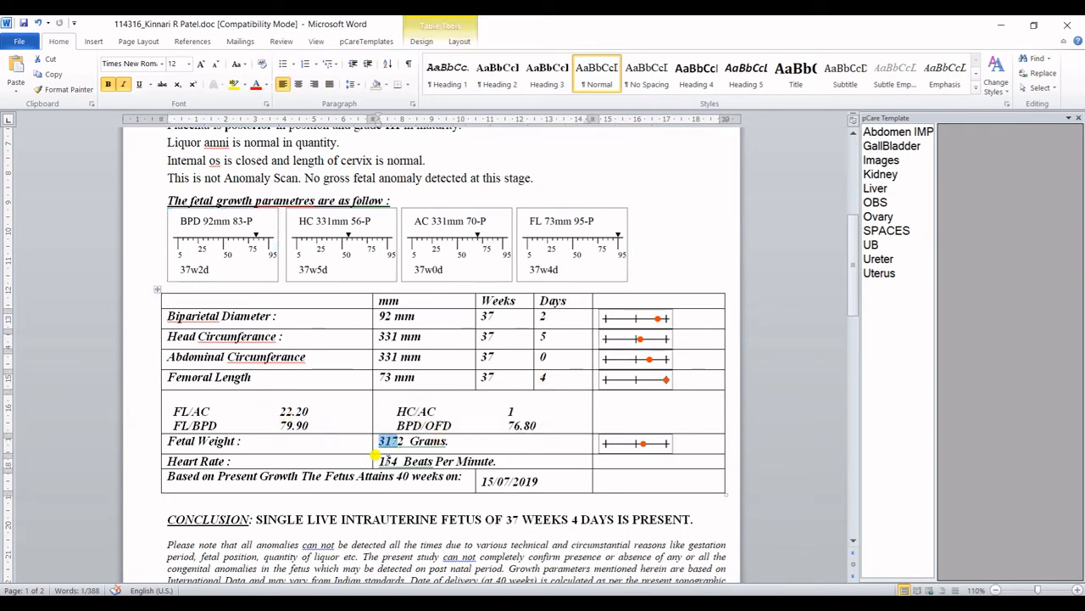
{"action": "double_click", "coordinate": [387, 461]}
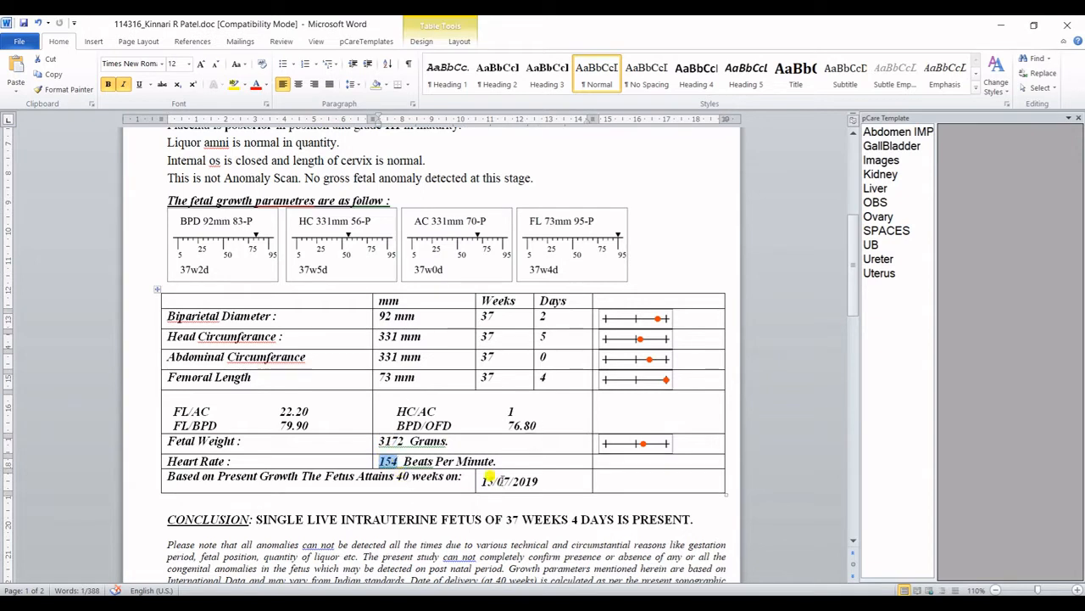
{"action": "left_click_drag", "start_coordinate": [481, 480], "coordinate": [556, 480]}
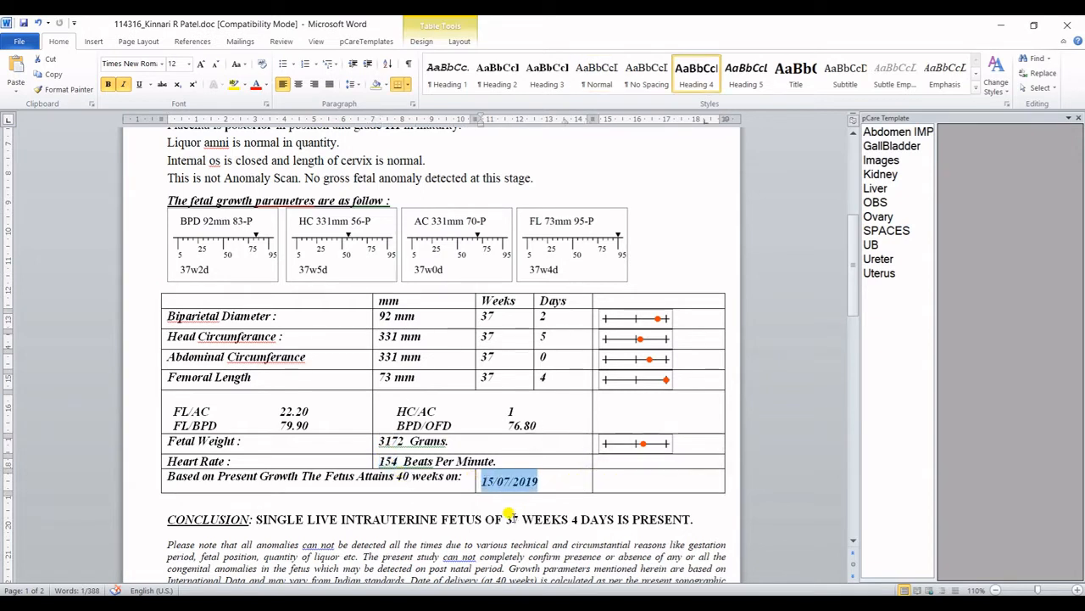
{"action": "left_click_drag", "start_coordinate": [506, 513], "coordinate": [584, 519]}
{"action": "scroll", "coordinate": [539, 509], "scroll_direction": "down", "scroll_amount": 1}
{"action": "scroll", "coordinate": [525, 465], "scroll_direction": "down", "scroll_amount": 1}
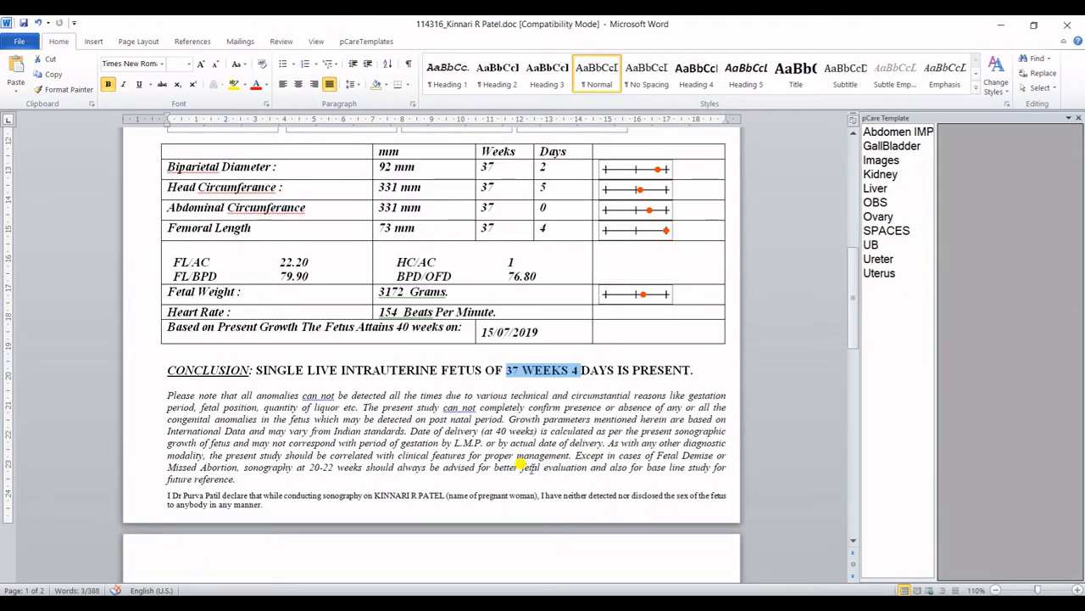
Add a new line 'Abnormality..' directly below the 'PRESENT.' conclusion sentence.
{"action": "left_click", "coordinate": [697, 371]}
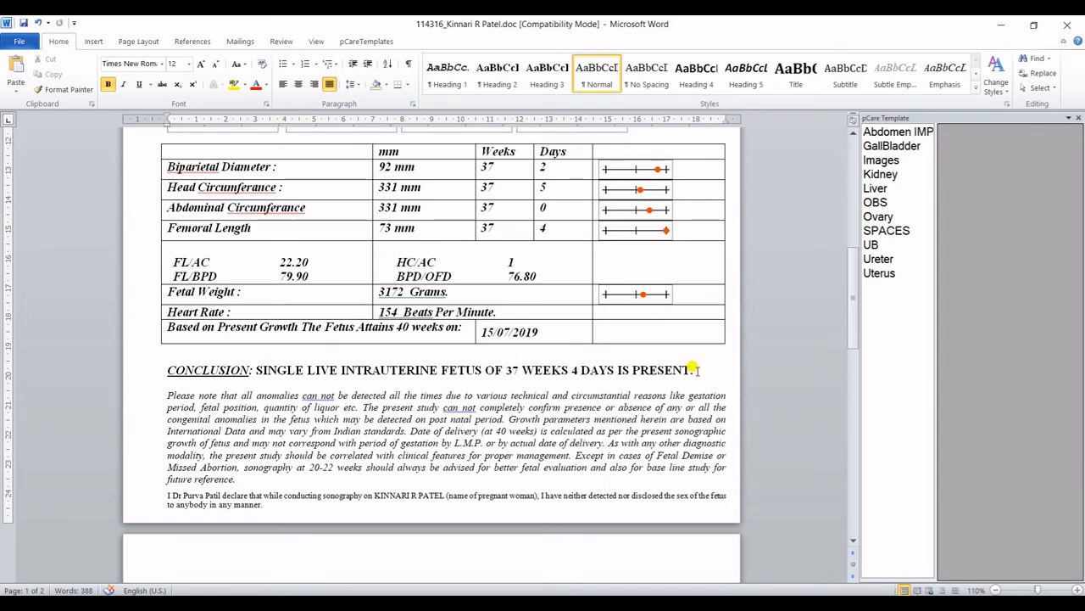
{"action": "key", "text": "Return"}
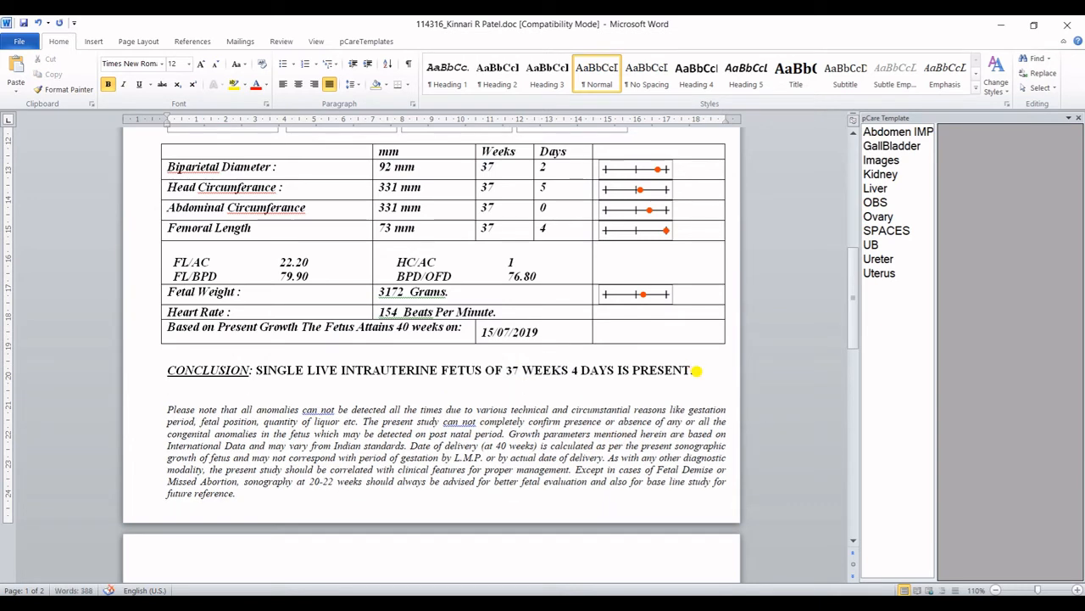
{"action": "type", "text": "Abnor"}
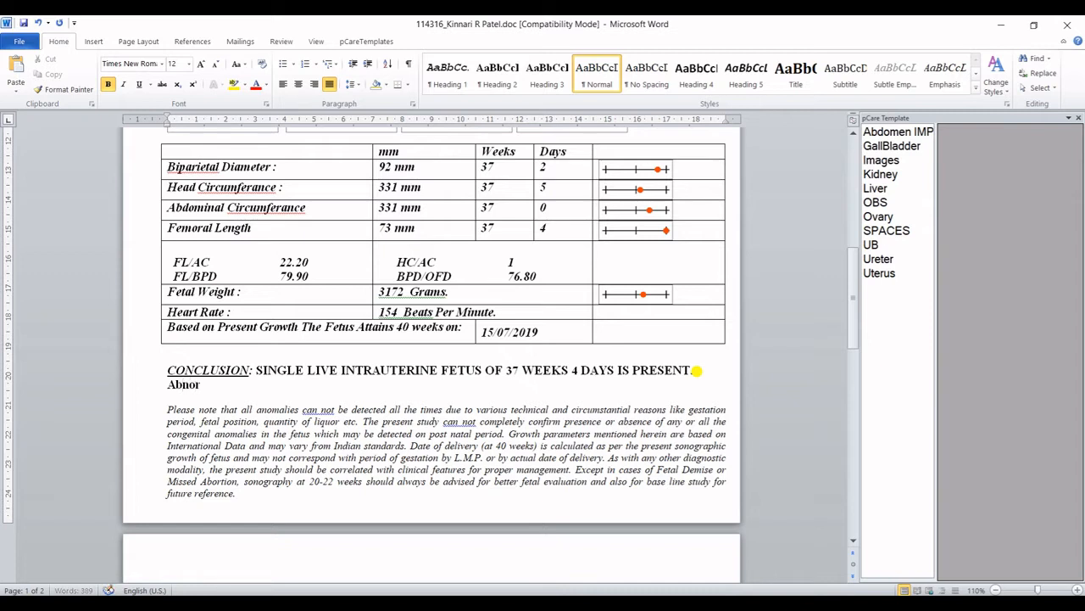
{"action": "type", "text": "mality....."}
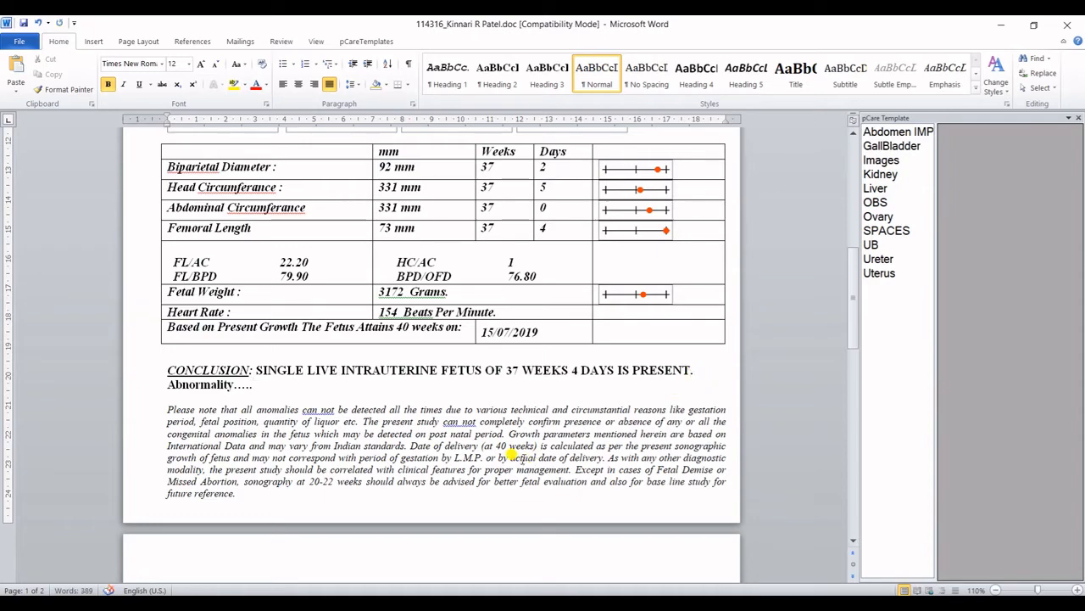
{"action": "scroll", "coordinate": [517, 456], "scroll_direction": "up", "scroll_amount": 10}
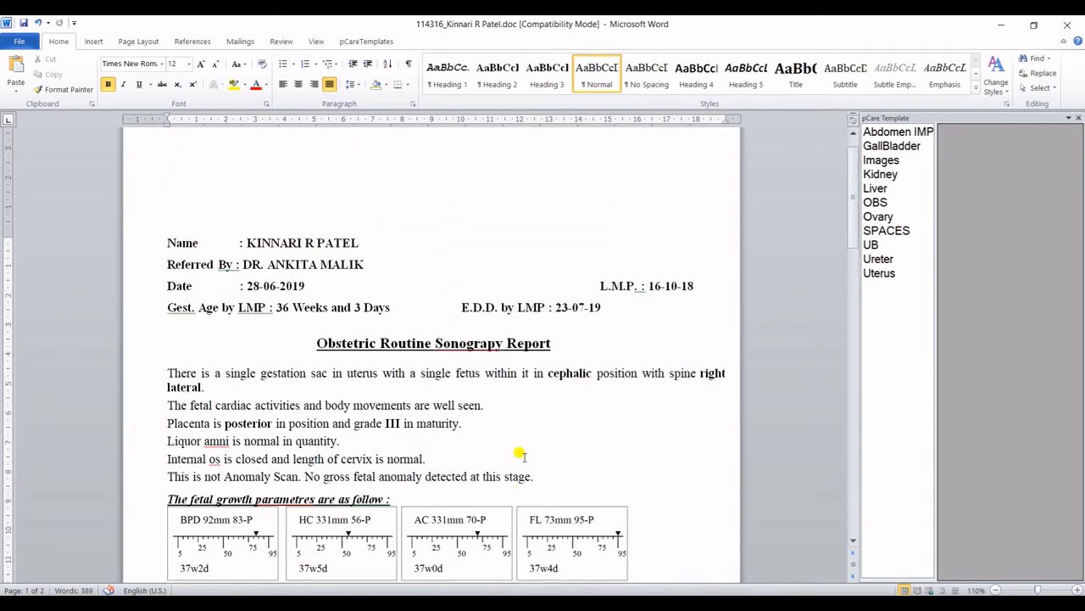
{"action": "scroll", "coordinate": [520, 456], "scroll_direction": "down", "scroll_amount": 15}
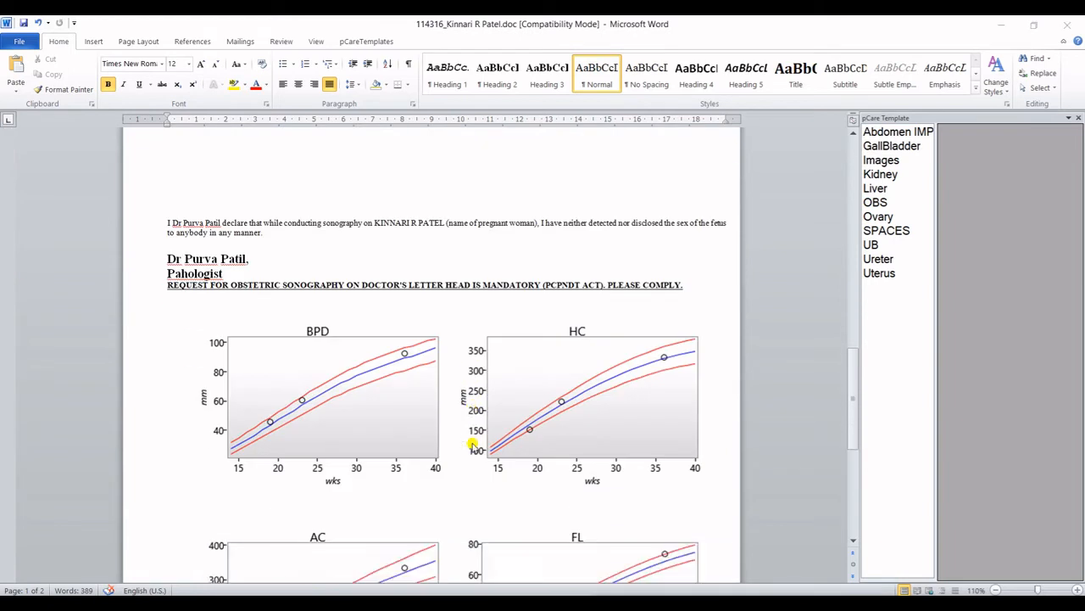
{"action": "scroll", "coordinate": [472, 444], "scroll_direction": "down", "scroll_amount": 3}
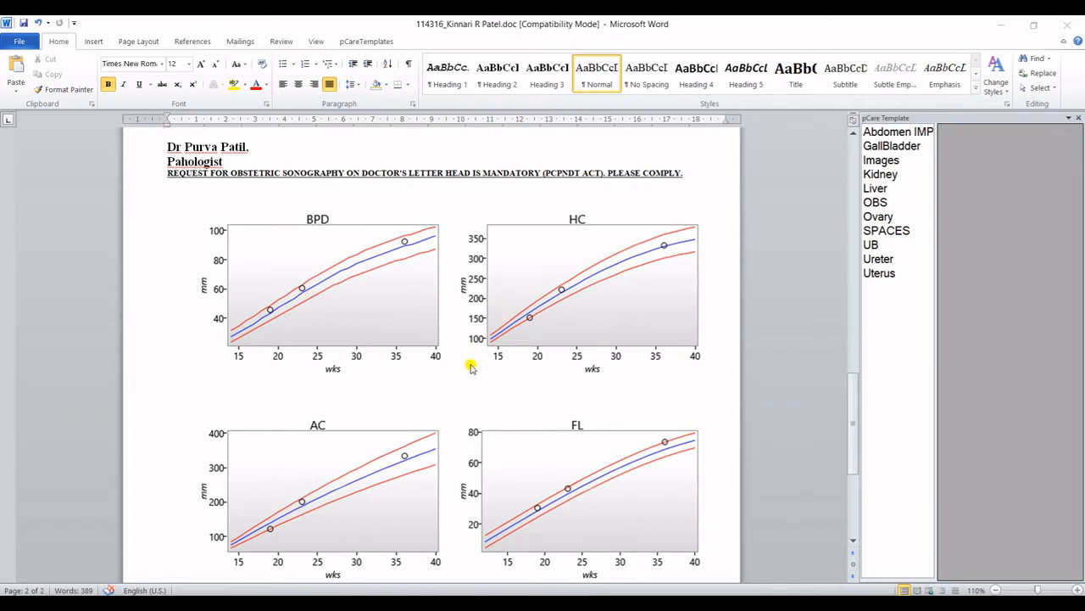
{"action": "scroll", "coordinate": [469, 364], "scroll_direction": "down", "scroll_amount": 2}
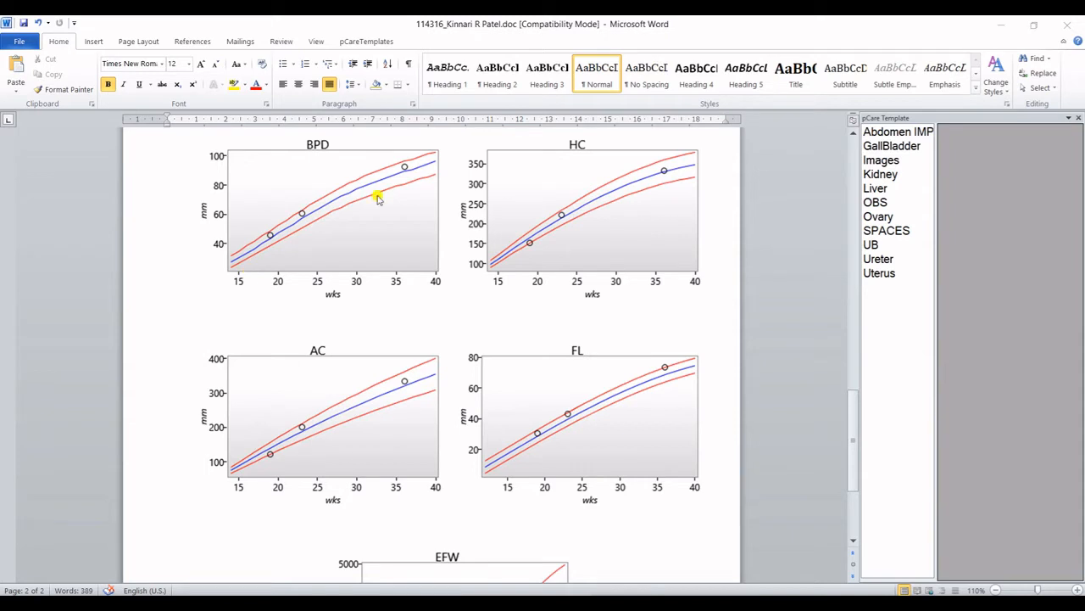
{"action": "scroll", "coordinate": [448, 399], "scroll_direction": "down", "scroll_amount": 4}
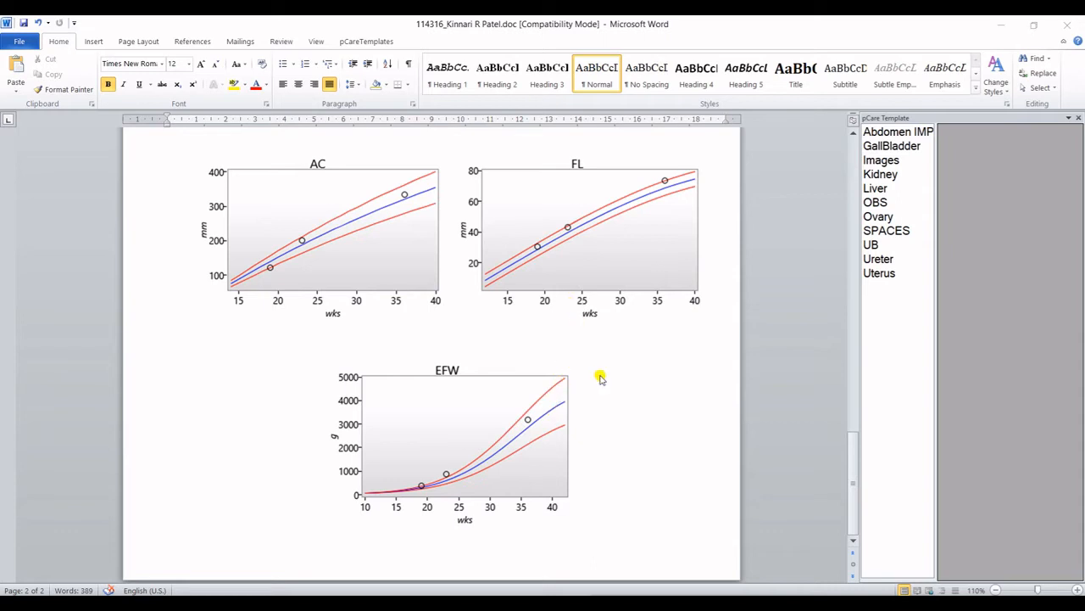
{"action": "scroll", "coordinate": [603, 416], "scroll_direction": "up", "scroll_amount": 2}
{"action": "scroll", "coordinate": [603, 421], "scroll_direction": "down", "scroll_amount": 2}
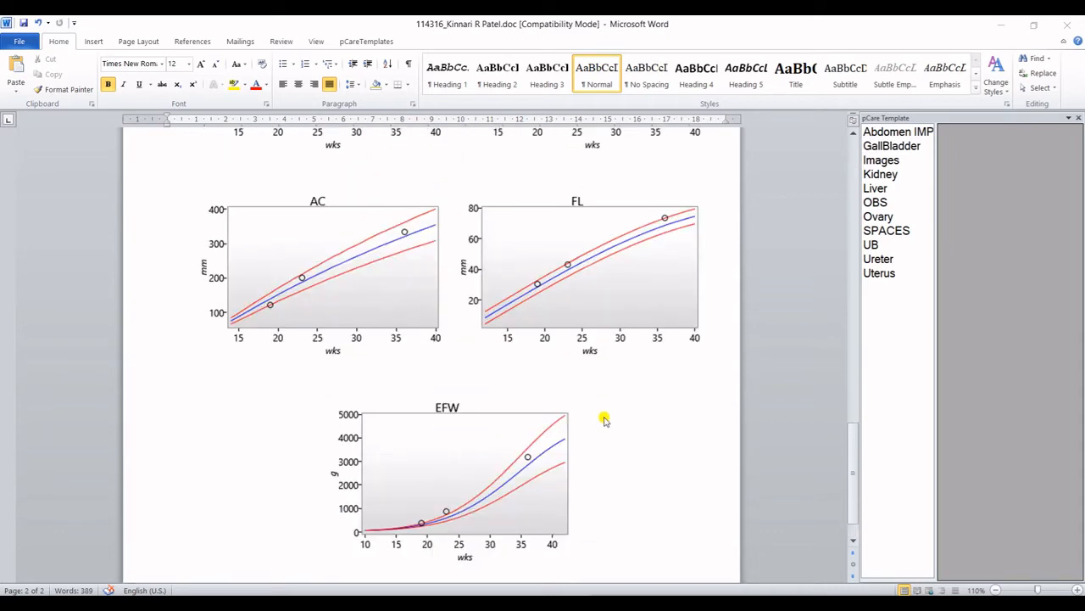
{"action": "scroll", "coordinate": [604, 419], "scroll_direction": "up", "scroll_amount": 5}
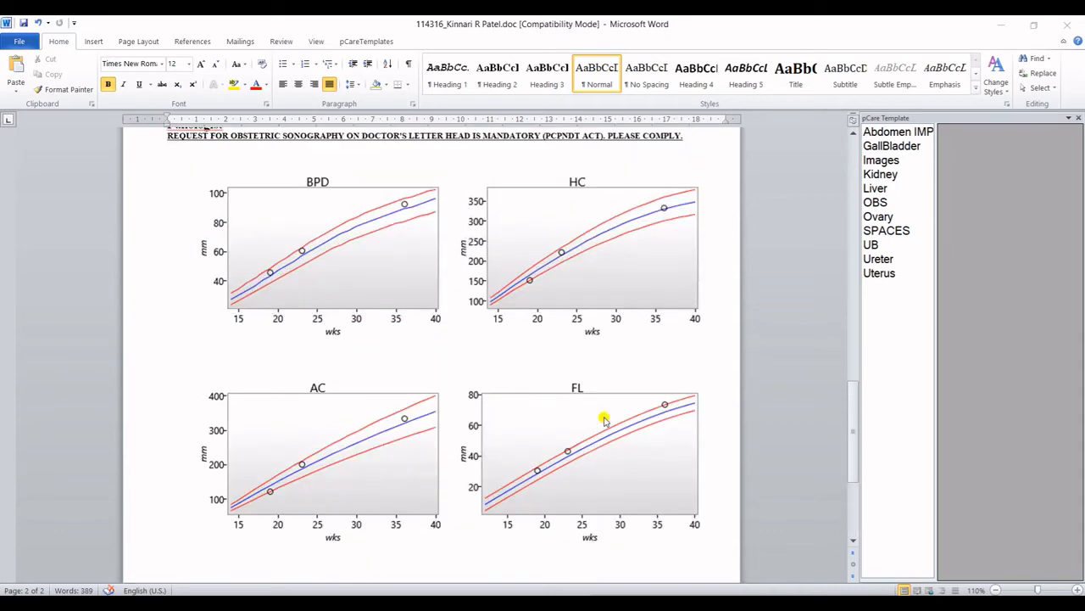
{"action": "scroll", "coordinate": [649, 407], "scroll_direction": "up", "scroll_amount": 7}
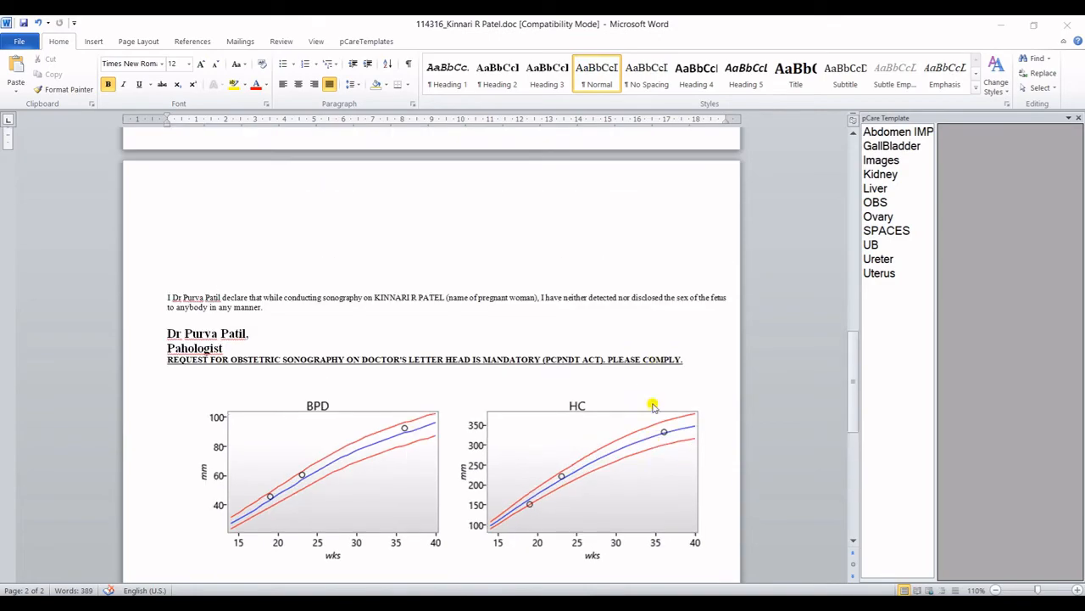
{"action": "scroll", "coordinate": [652, 405], "scroll_direction": "up", "scroll_amount": 20}
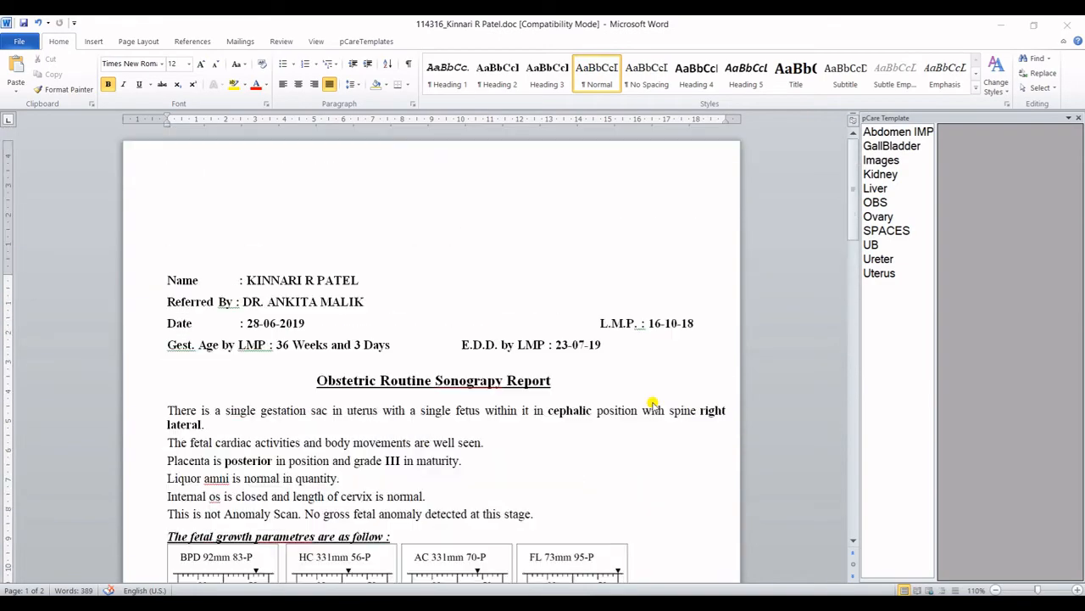
Close Word and search pCare's worklist for the other patient by name.
{"action": "left_click", "coordinate": [1061, 27]}
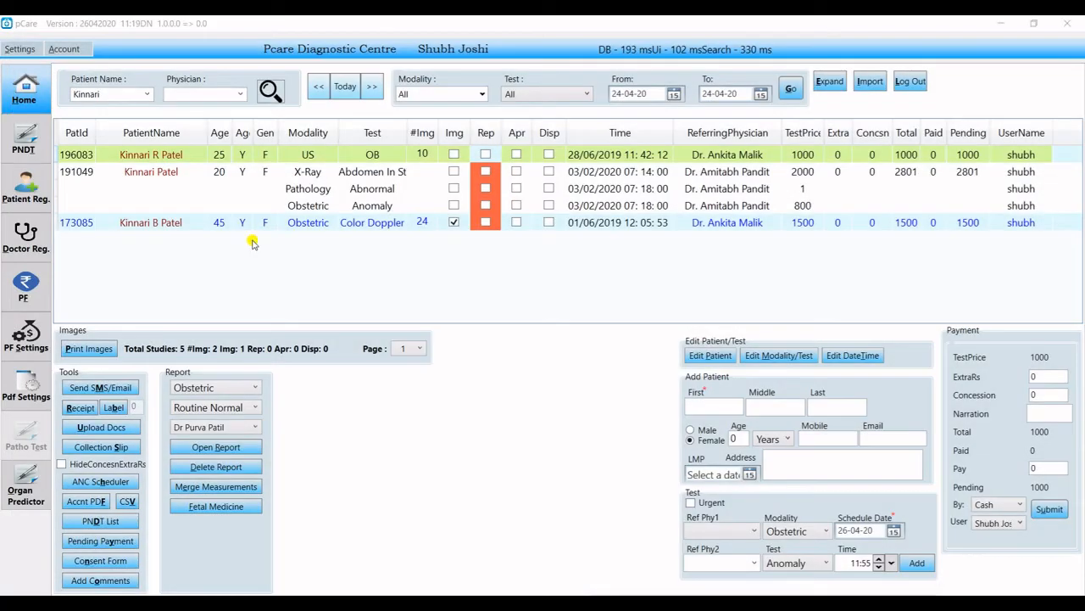
{"action": "left_click", "coordinate": [109, 95]}
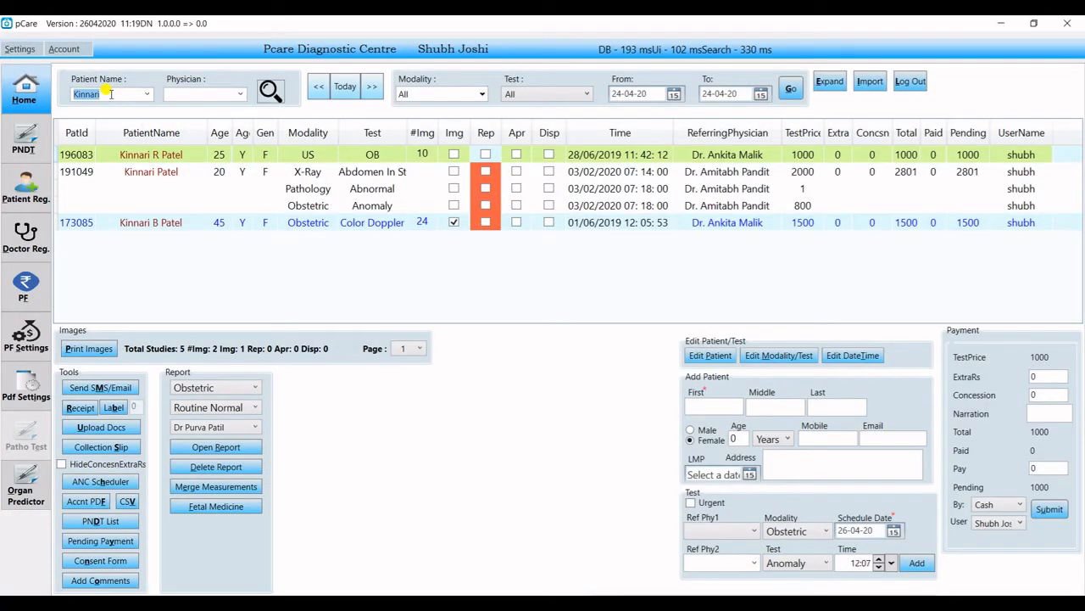
{"action": "key", "text": "Tab"}
{"action": "key", "text": "Tab"}
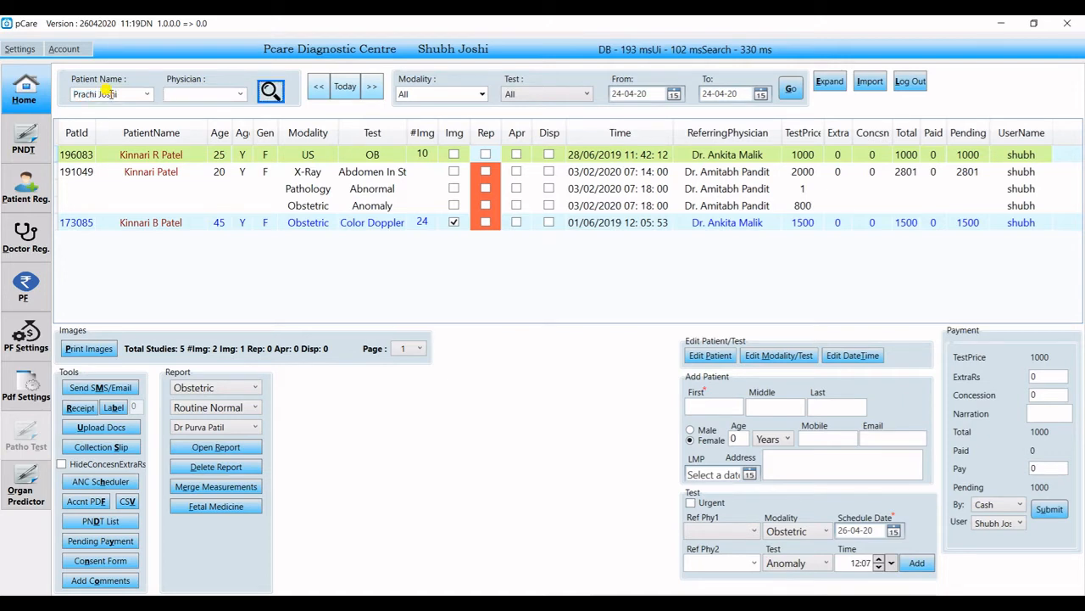
{"action": "key", "text": "Return"}
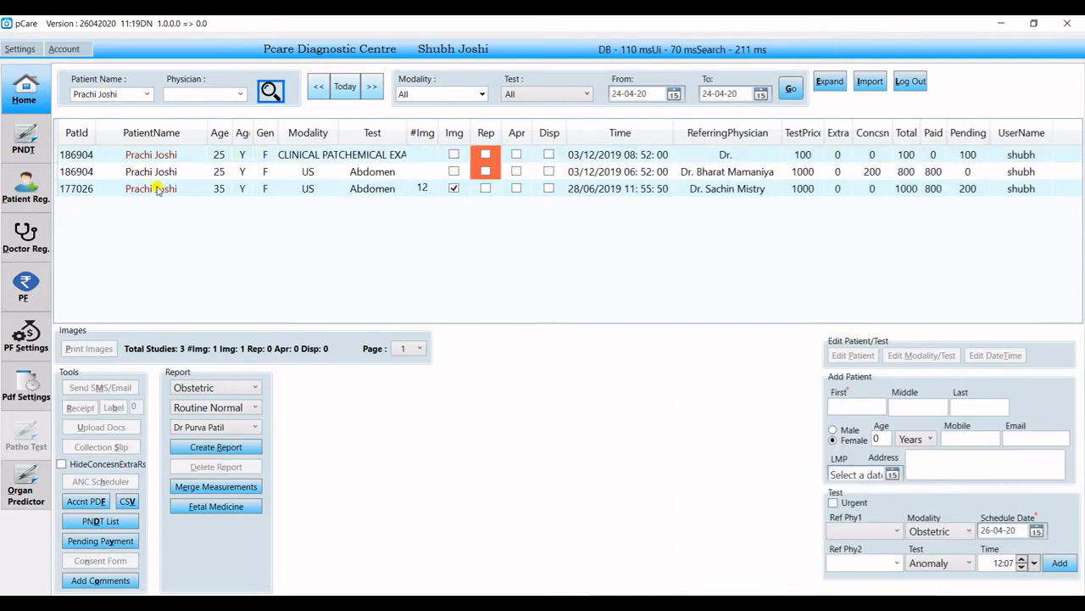
Open print images for the 12-image abdomen study and swap two thumbnails.
{"action": "left_click", "coordinate": [157, 188]}
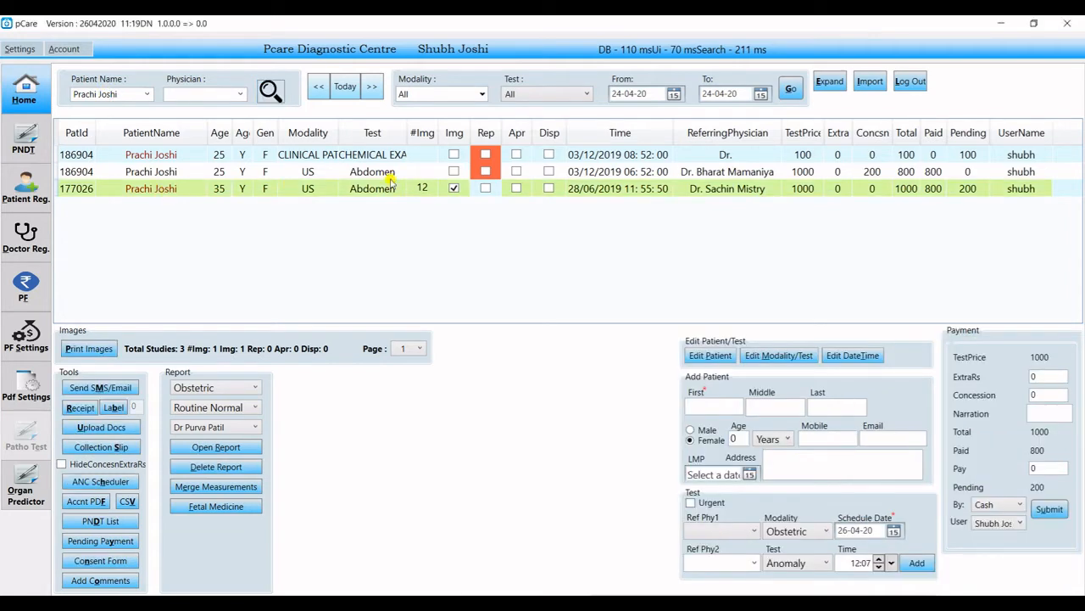
{"action": "left_click", "coordinate": [100, 349]}
{"action": "left_click_drag", "start_coordinate": [293, 223], "coordinate": [350, 180]}
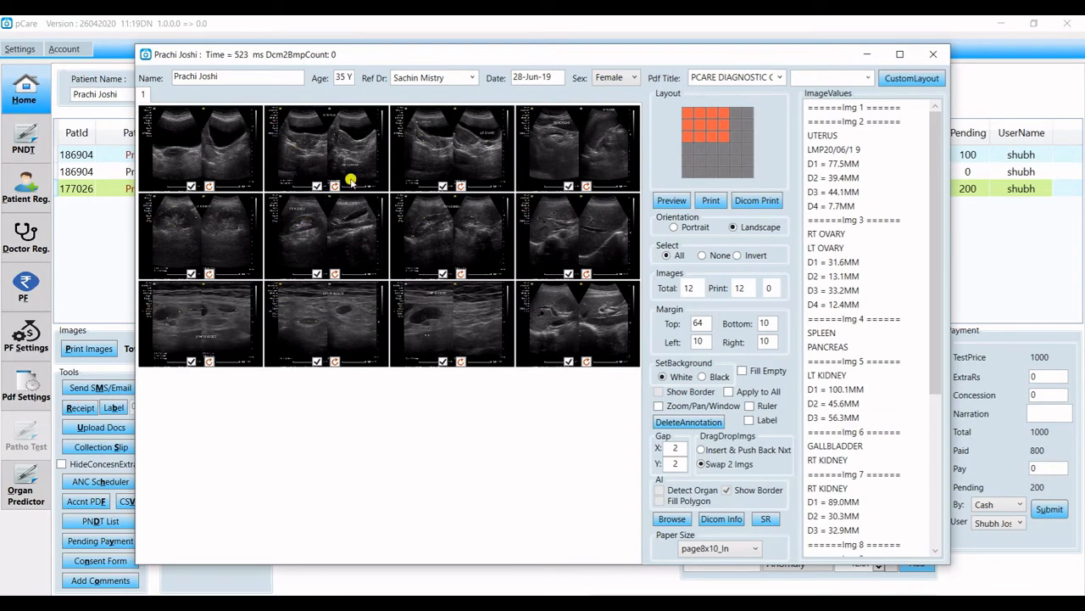
Switch to one image per page and review image 1 and image 2's uterus values (LMP, D1, D3, D4 = 7.7MM).
{"action": "left_click", "coordinate": [687, 113]}
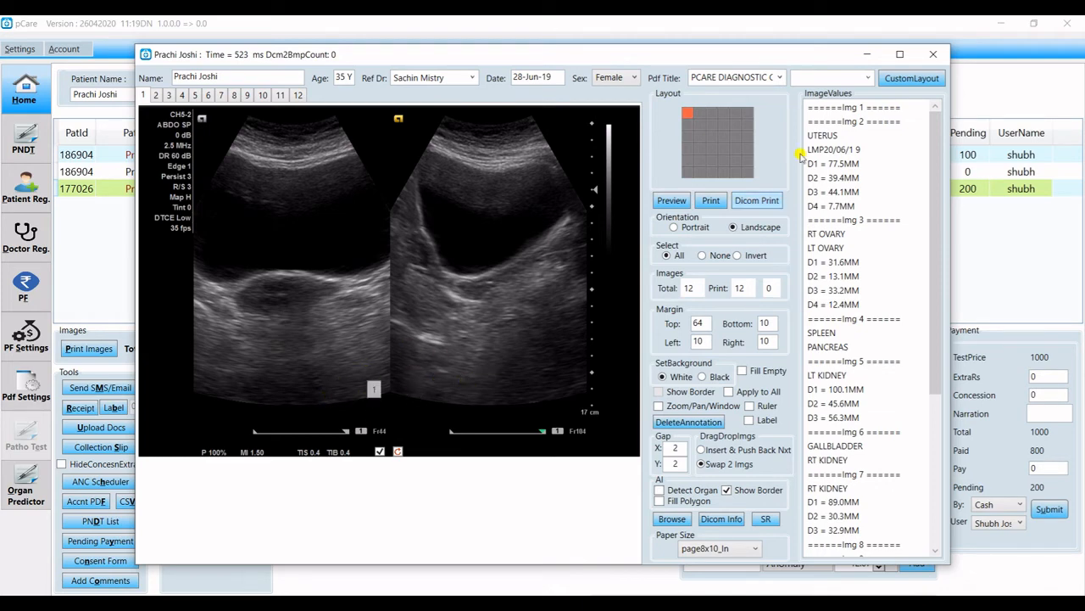
{"action": "left_click", "coordinate": [845, 110]}
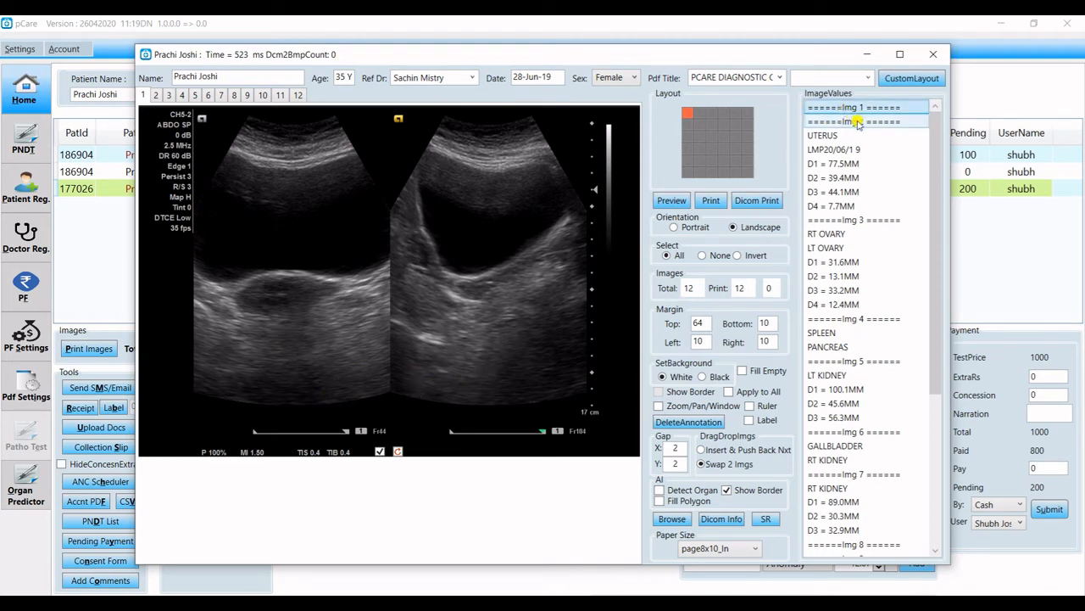
{"action": "left_click", "coordinate": [858, 123]}
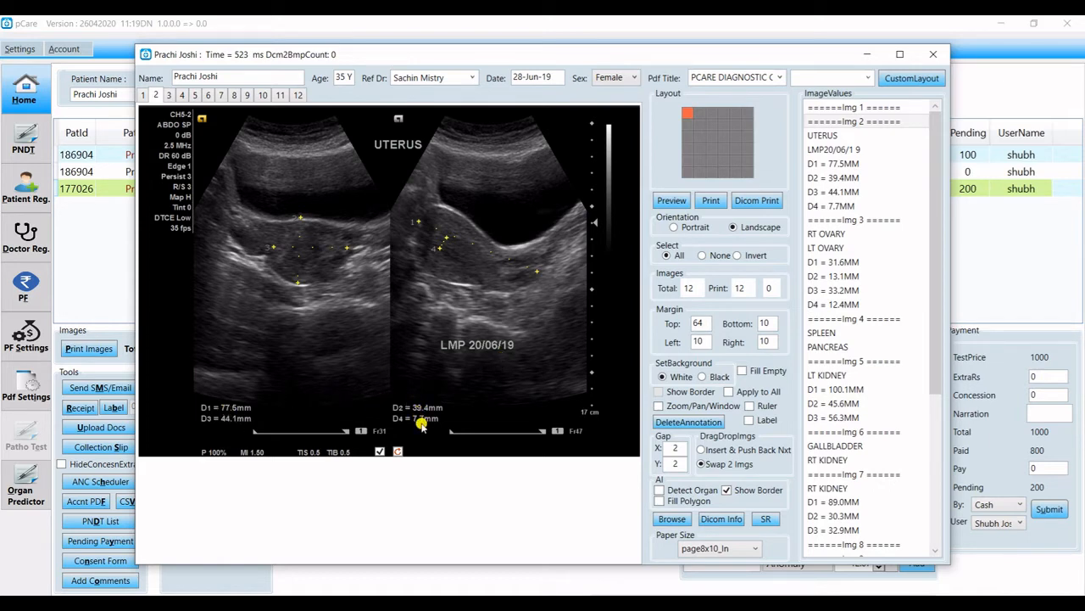
{"action": "left_click", "coordinate": [864, 148]}
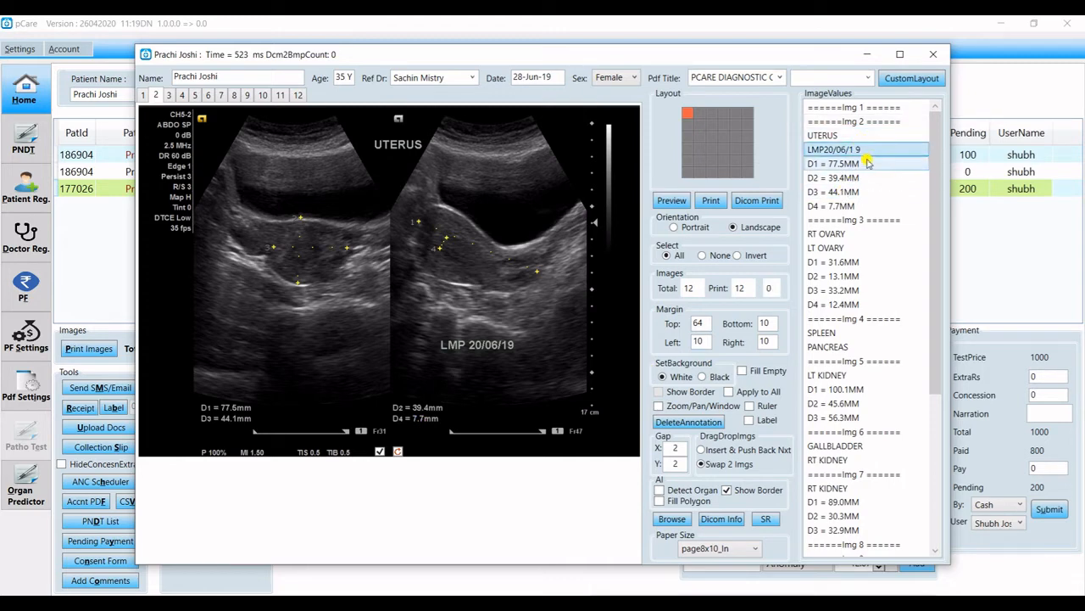
{"action": "left_click", "coordinate": [869, 165]}
{"action": "left_click", "coordinate": [868, 193]}
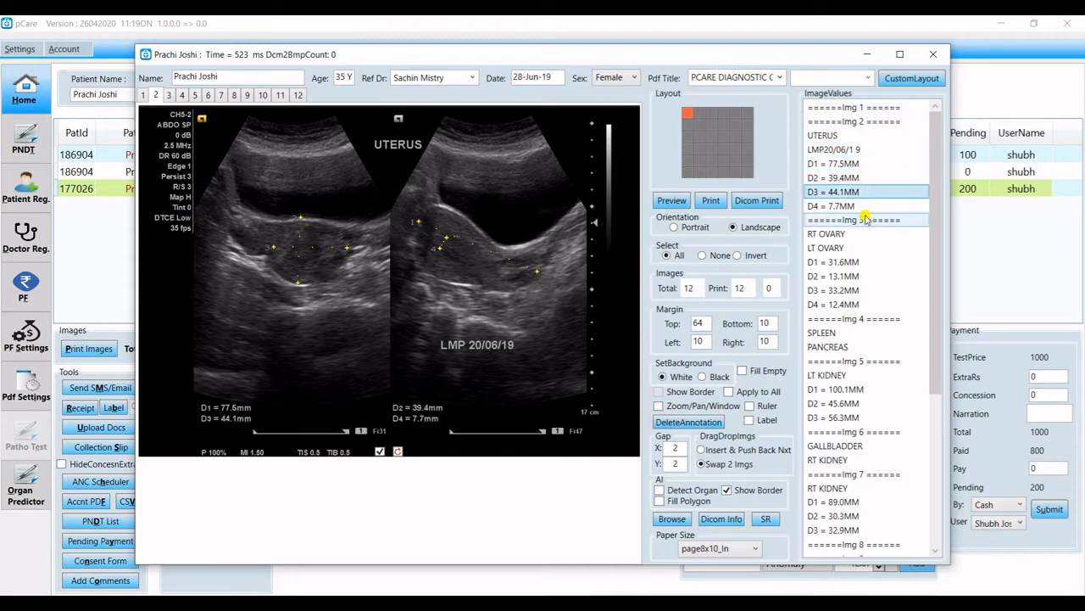
{"action": "left_click", "coordinate": [869, 208]}
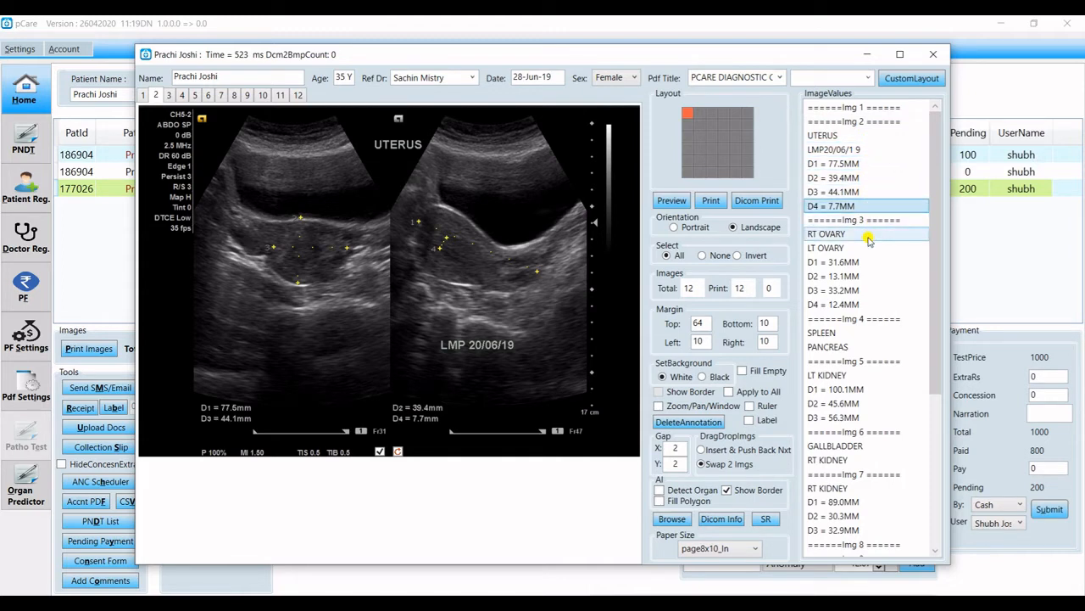
Check image 3's left ovary measurements D1–D4, including D3 = 33.2MM.
{"action": "left_click", "coordinate": [868, 235]}
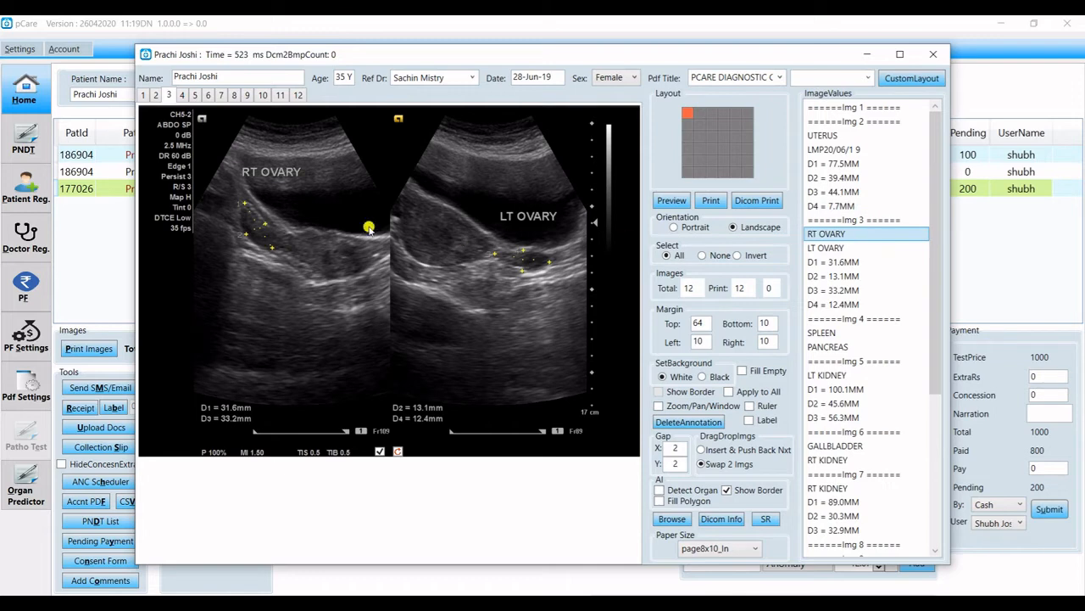
{"action": "left_click", "coordinate": [276, 193]}
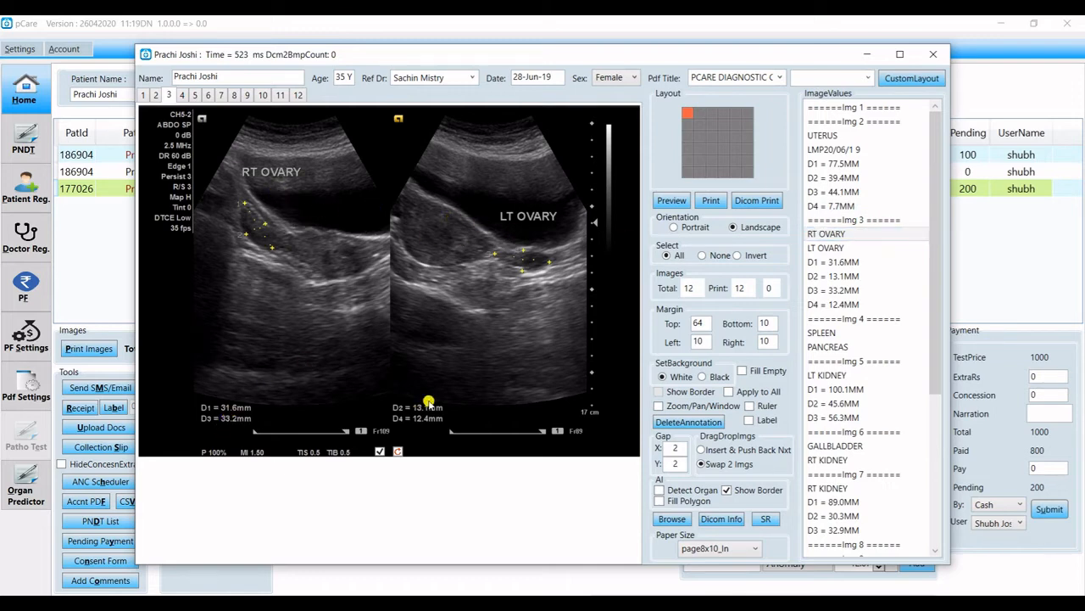
{"action": "left_click", "coordinate": [882, 248]}
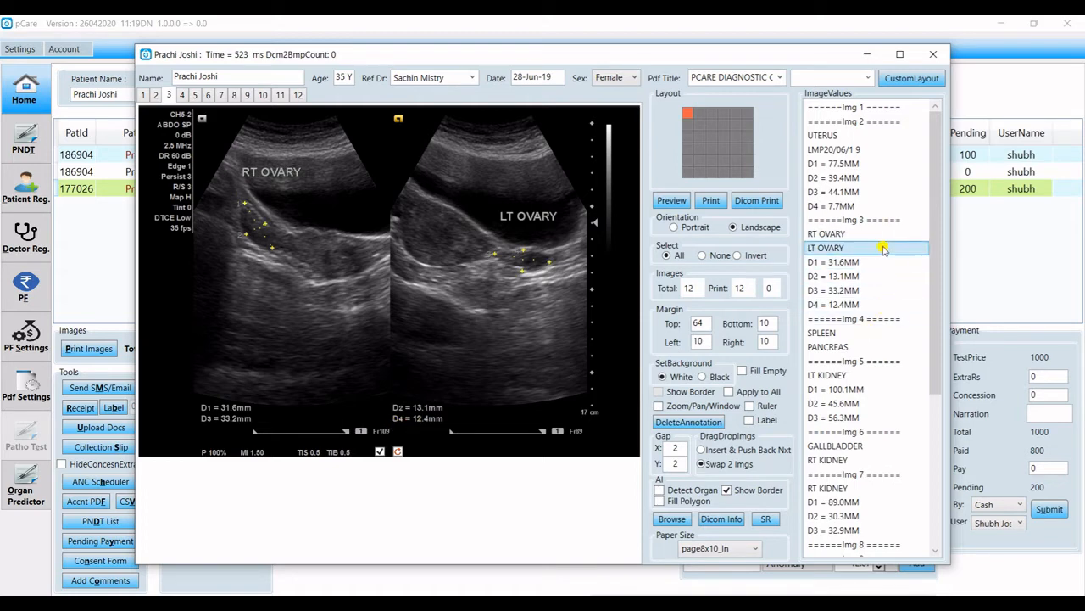
{"action": "left_click", "coordinate": [881, 262]}
{"action": "left_click", "coordinate": [880, 276]}
{"action": "left_click", "coordinate": [881, 290]}
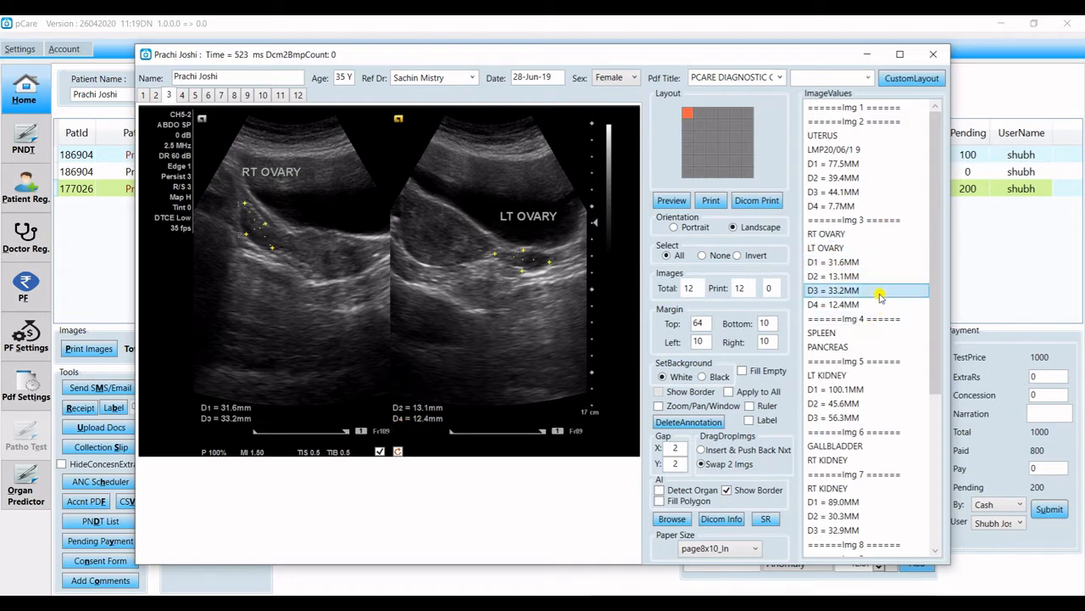
{"action": "left_click", "coordinate": [880, 305]}
Review image 4's spleen and pancreas, then the left kidney values D2 = 45.6MM and D3 = 56.3MM.
{"action": "left_click", "coordinate": [872, 333]}
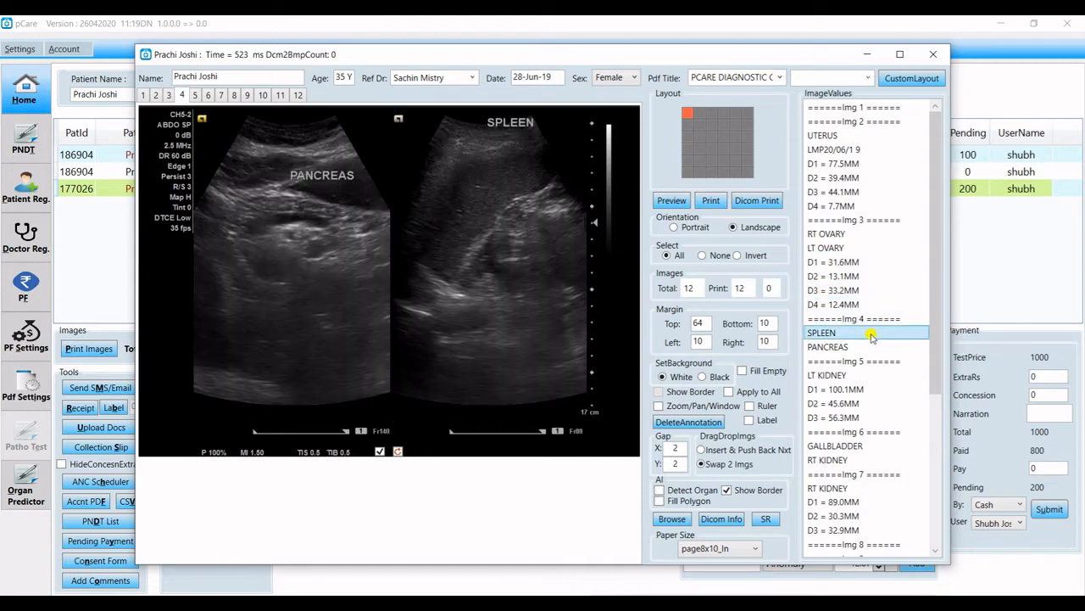
{"action": "left_click", "coordinate": [345, 191]}
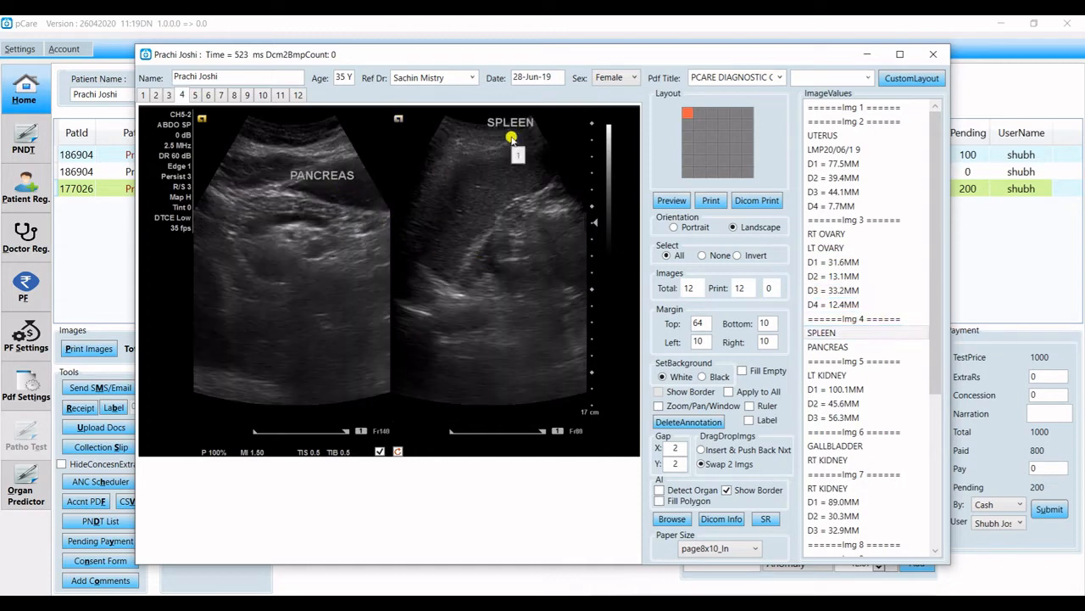
{"action": "left_click", "coordinate": [841, 334]}
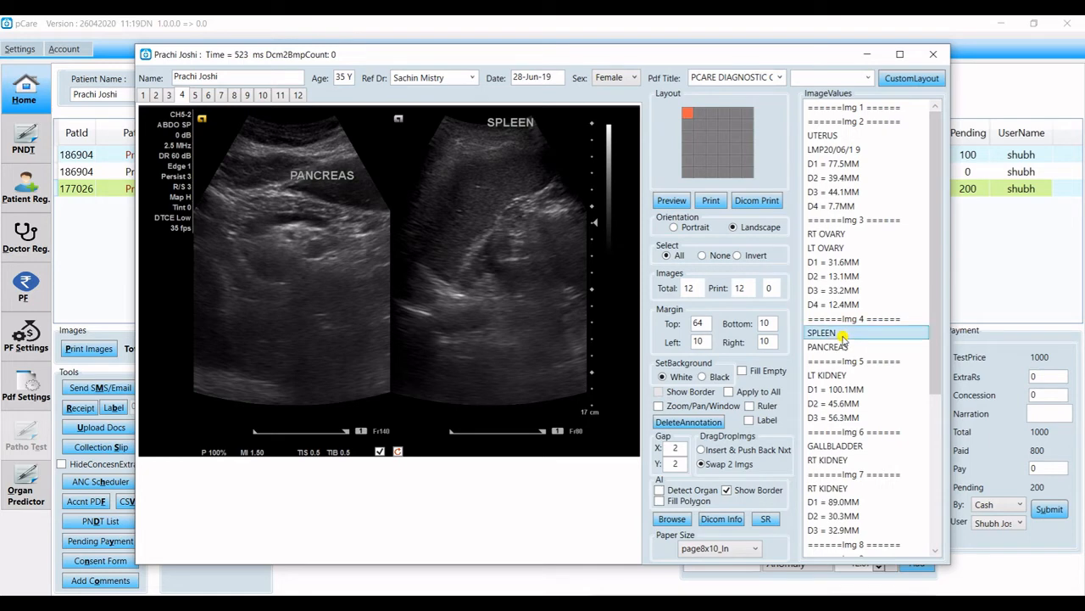
{"action": "left_click", "coordinate": [846, 347]}
{"action": "left_click", "coordinate": [852, 373]}
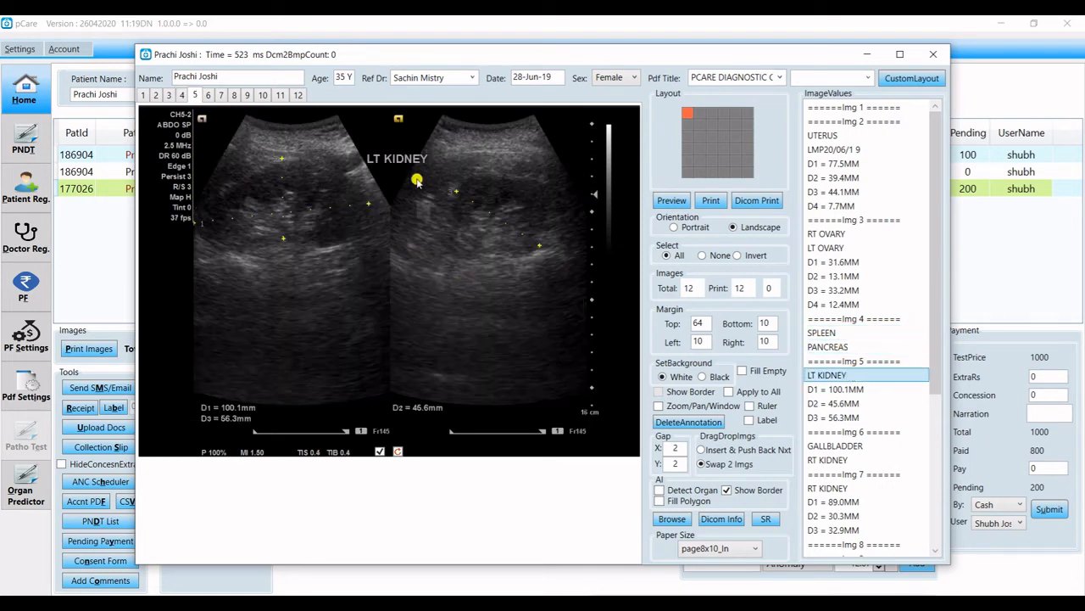
{"action": "left_click", "coordinate": [422, 209]}
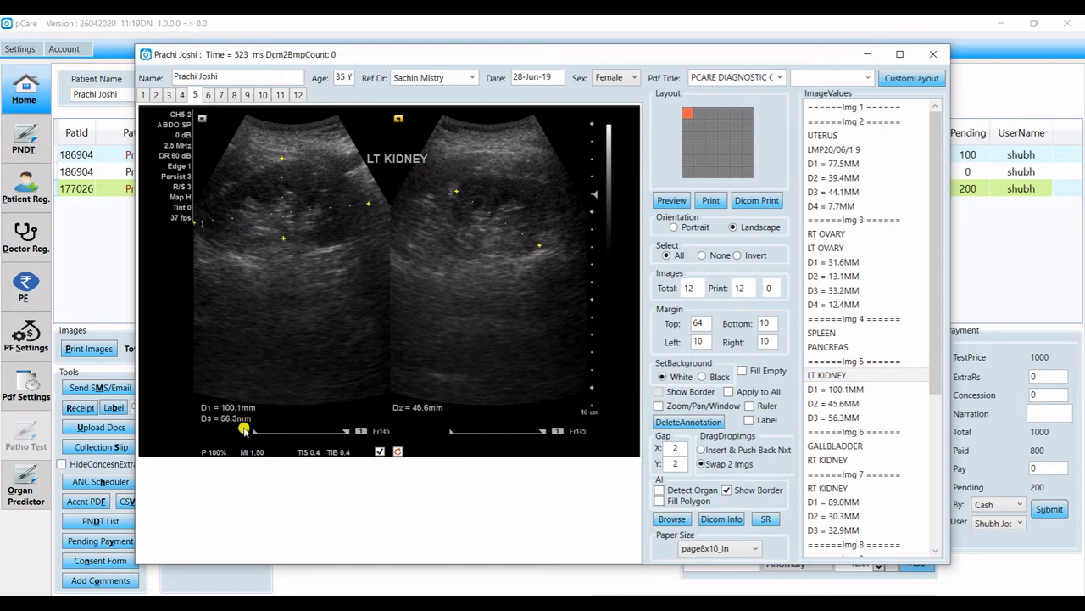
{"action": "left_click", "coordinate": [817, 405]}
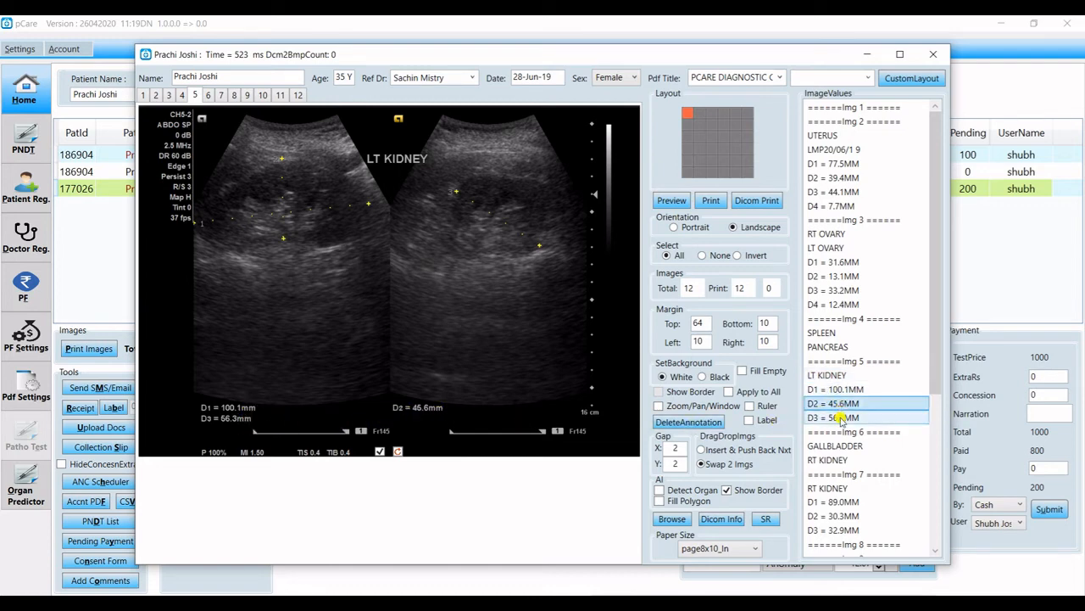
{"action": "left_click", "coordinate": [840, 418]}
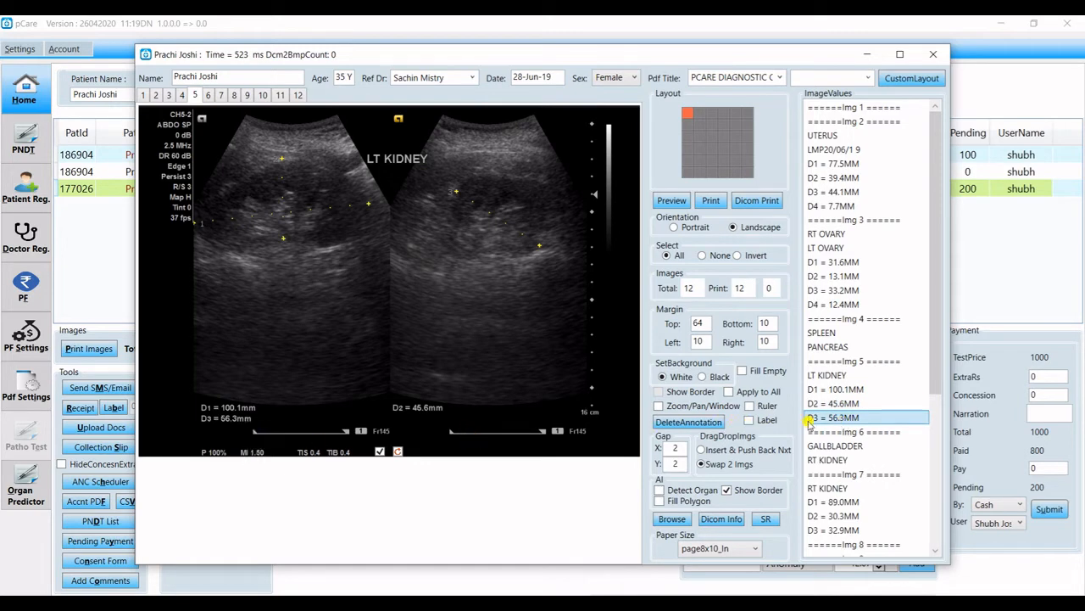
Check the right kidney on images 6 and 7, linking the D2 = 30.3mm label and D3 = 32.9MM.
{"action": "left_click", "coordinate": [834, 443]}
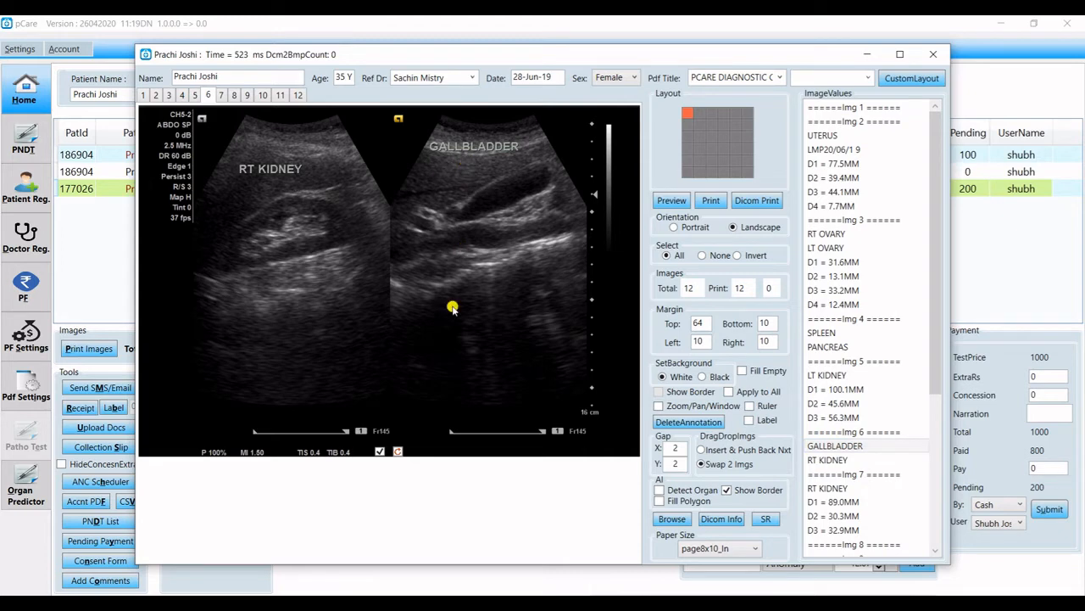
{"action": "left_click", "coordinate": [853, 460]}
{"action": "scroll", "coordinate": [852, 462], "scroll_direction": "down", "scroll_amount": 2}
{"action": "left_click", "coordinate": [853, 404]}
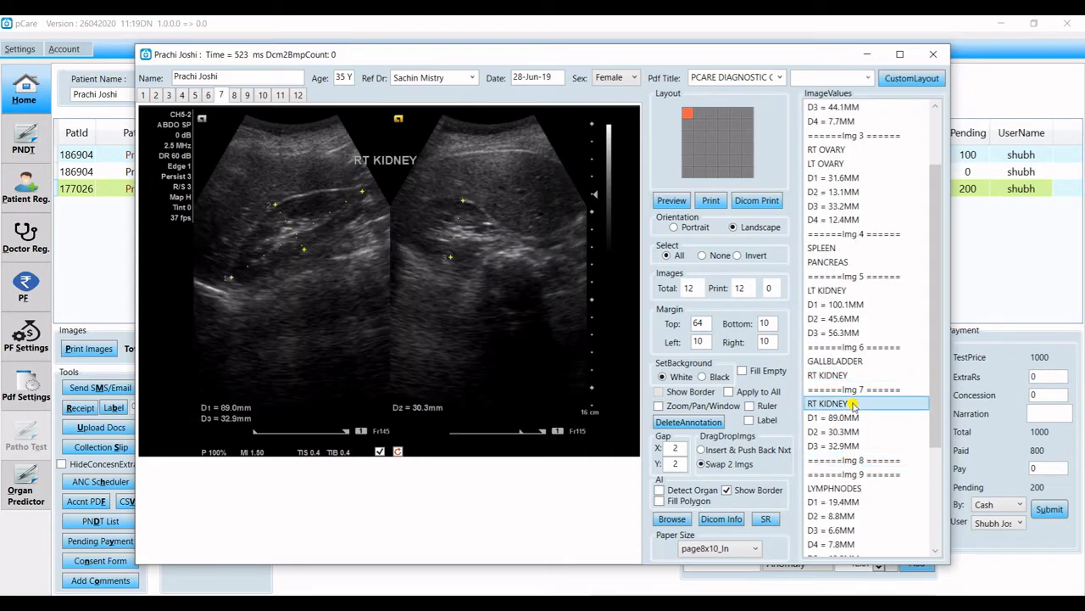
{"action": "scroll", "coordinate": [854, 399], "scroll_direction": "down", "scroll_amount": 3}
{"action": "left_click_drag", "start_coordinate": [392, 182], "coordinate": [289, 361]}
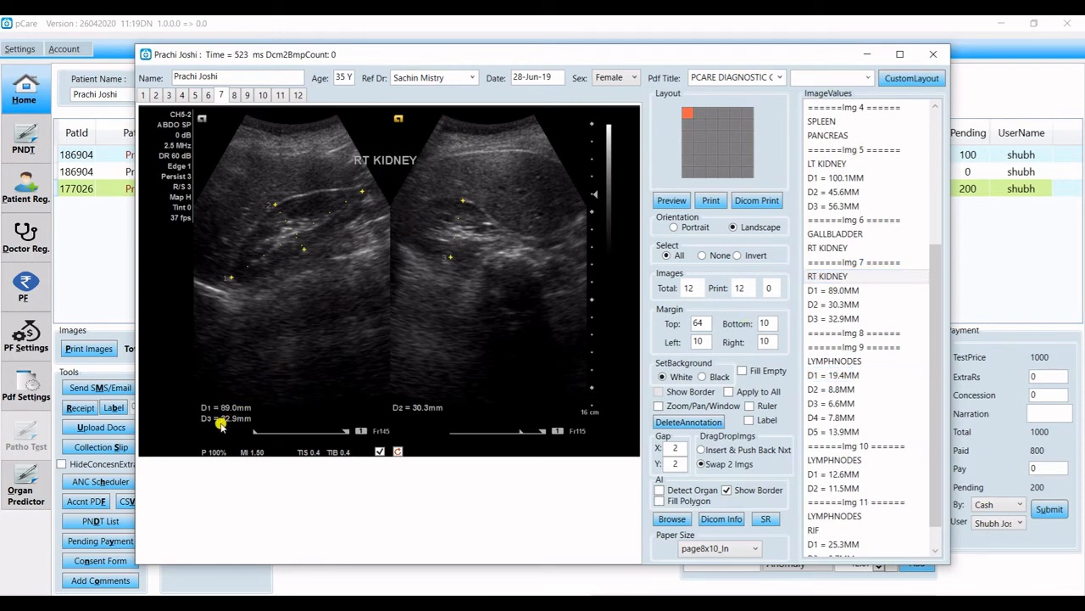
{"action": "left_click_drag", "start_coordinate": [435, 413], "coordinate": [842, 307]}
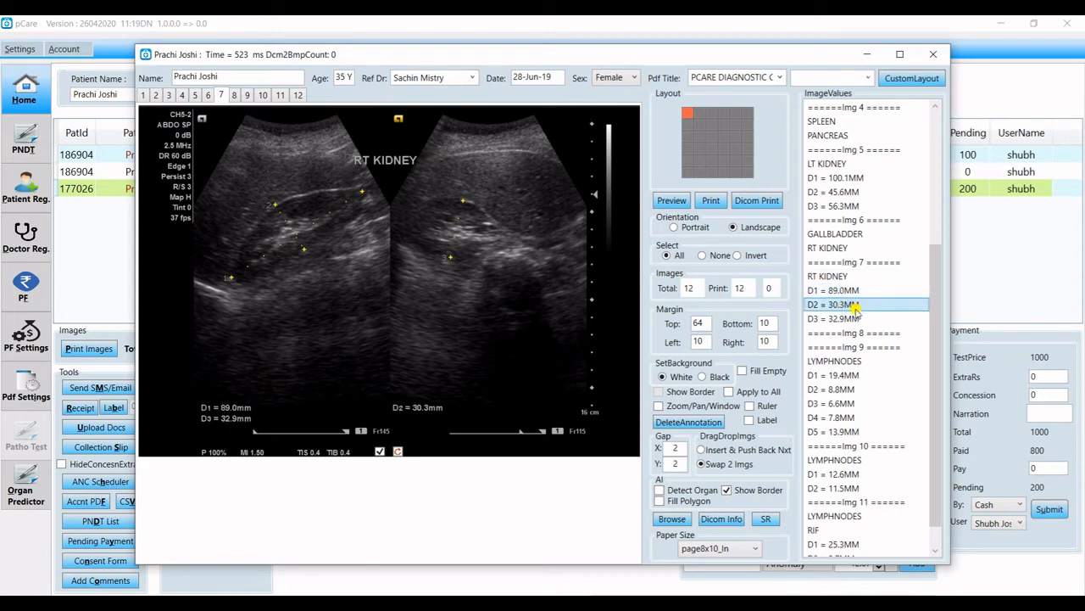
{"action": "left_click", "coordinate": [844, 320]}
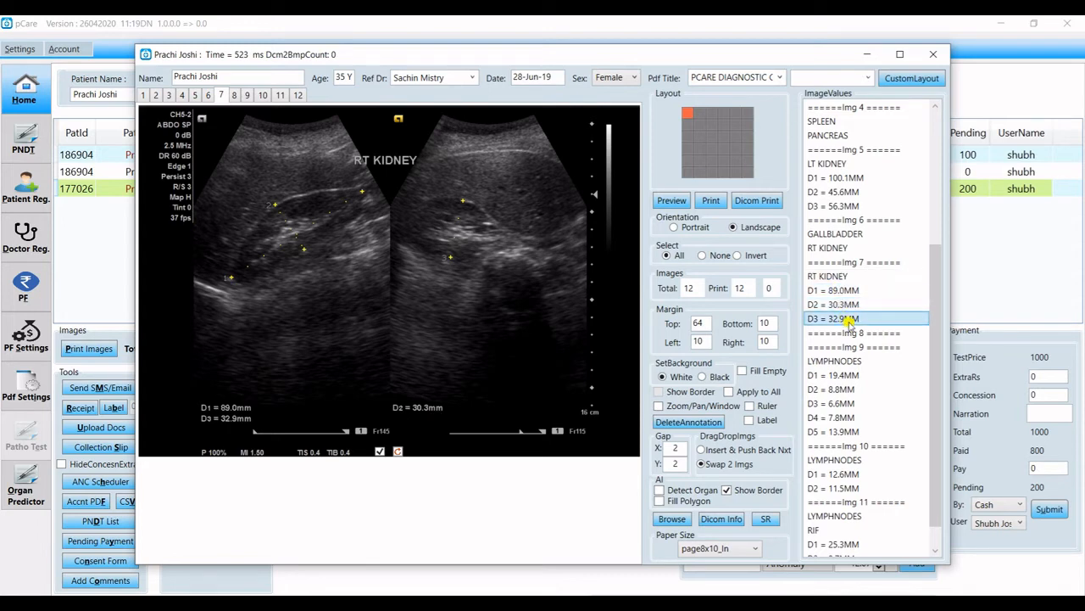
Put numbered annotation 1 on image 8's right view and return to the patient list.
{"action": "left_click", "coordinate": [852, 334]}
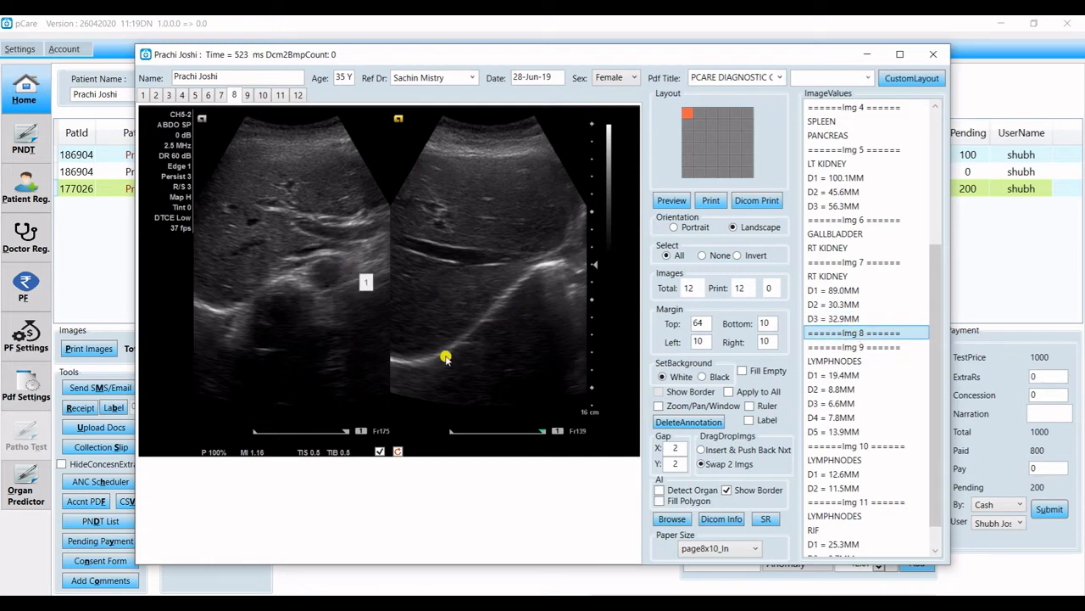
{"action": "scroll", "coordinate": [933, 359], "scroll_direction": "down", "scroll_amount": 1}
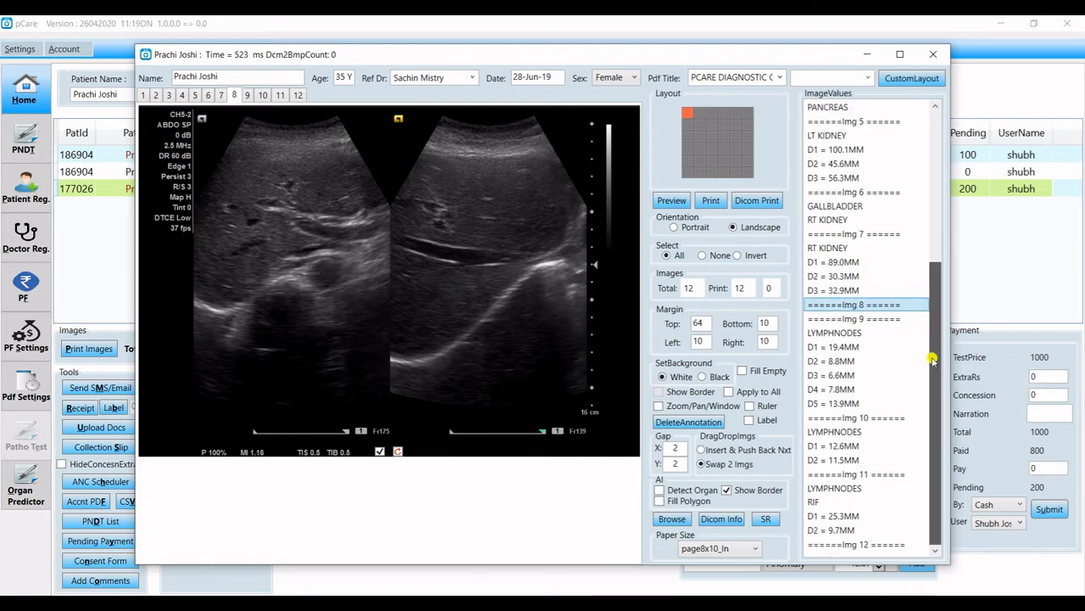
{"action": "left_click", "coordinate": [549, 271]}
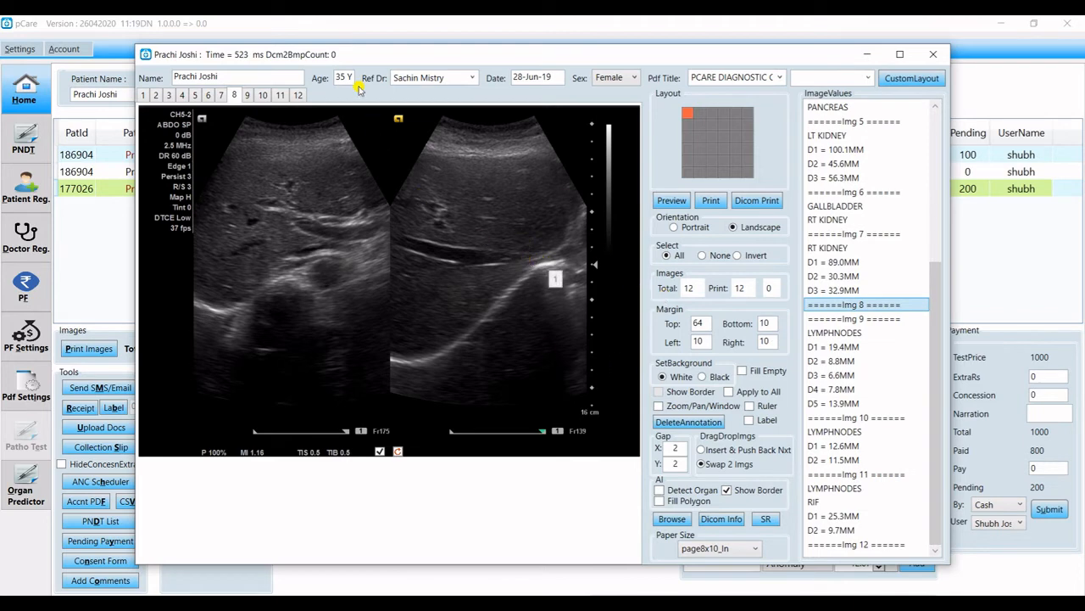
{"action": "left_click", "coordinate": [367, 27]}
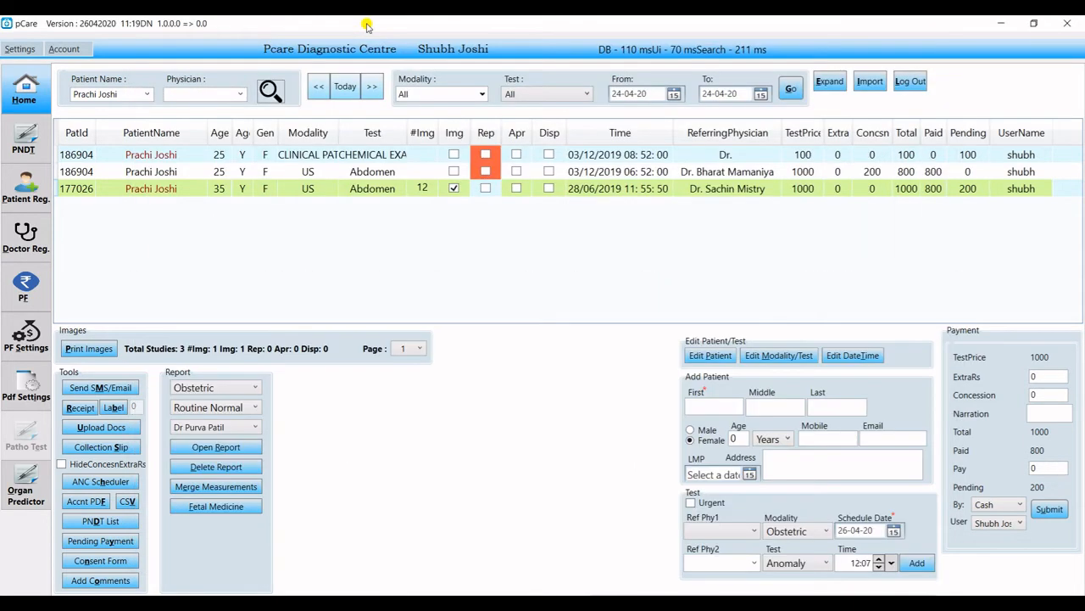
Select Ultrasonography with the Abd and Pelvis Male Normal template, then delete the existing report.
{"action": "left_click", "coordinate": [252, 389]}
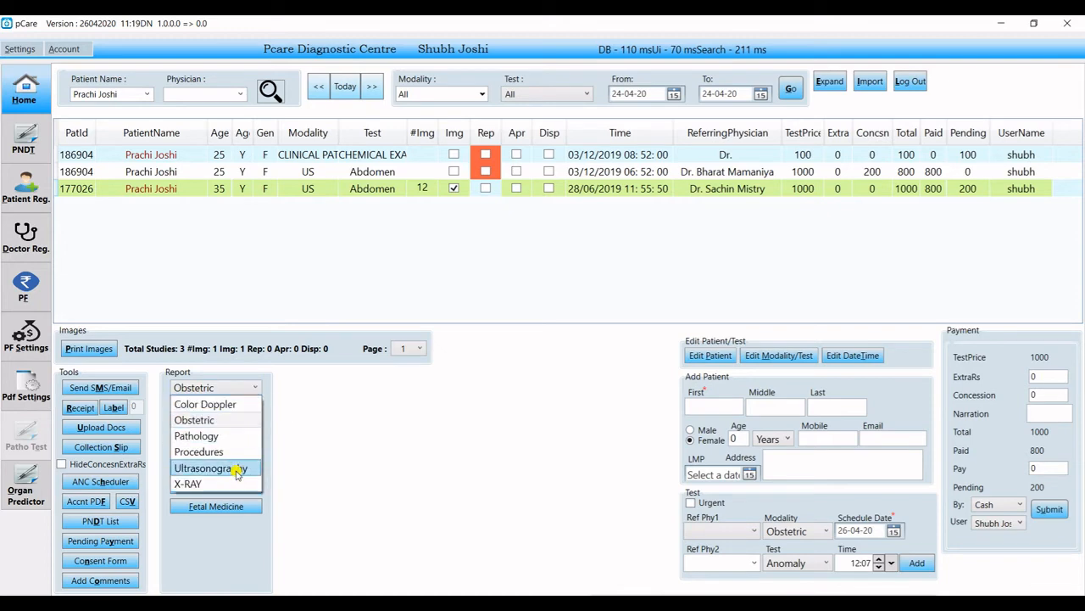
{"action": "left_click", "coordinate": [239, 471]}
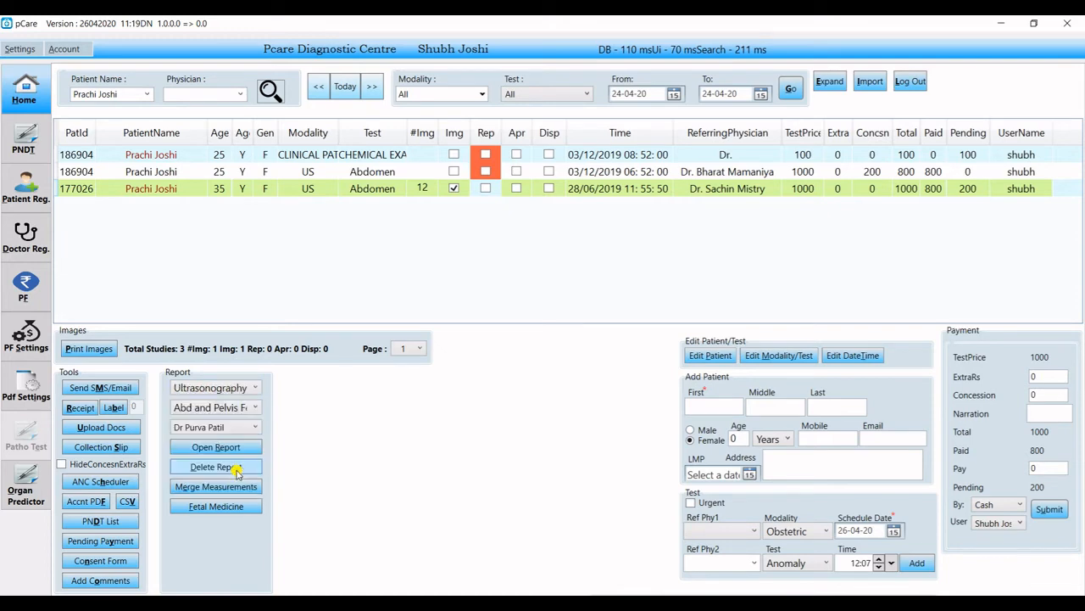
{"action": "left_click", "coordinate": [246, 409]}
{"action": "left_click", "coordinate": [293, 30]}
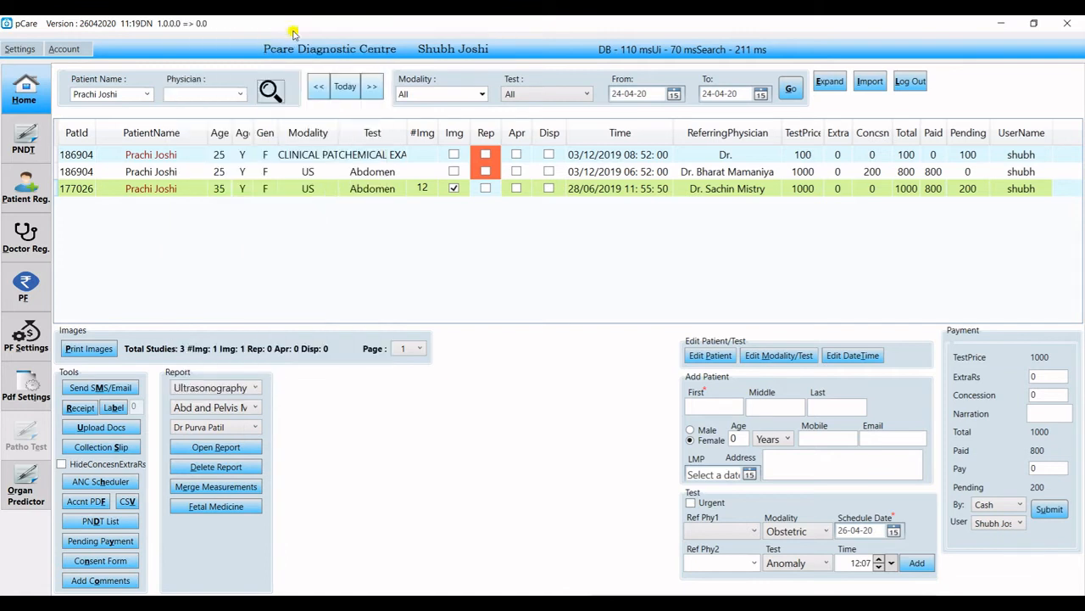
{"action": "left_click", "coordinate": [251, 468]}
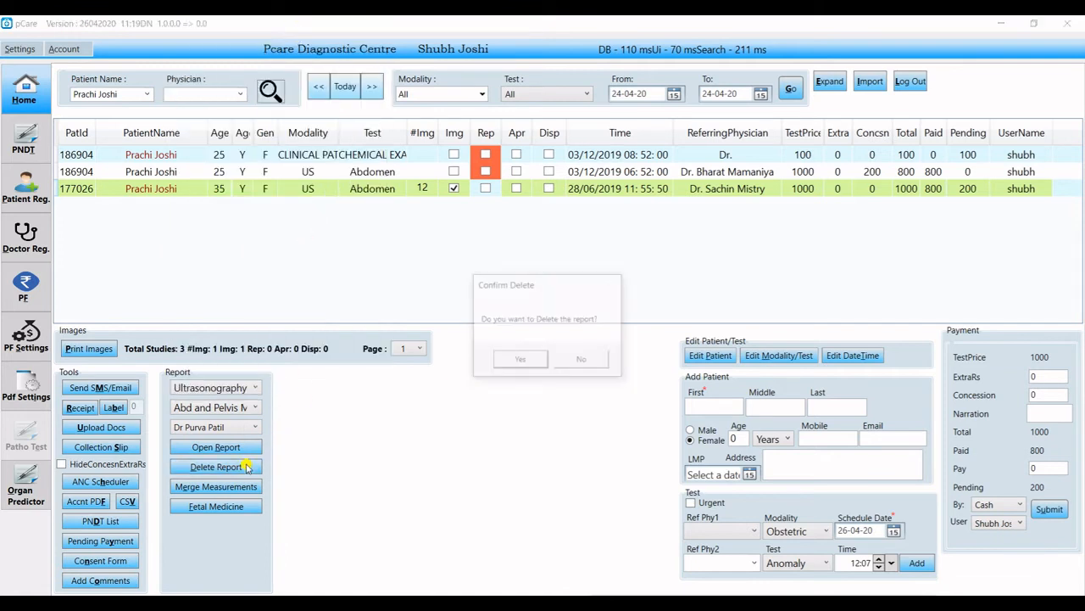
{"action": "left_click", "coordinate": [516, 360]}
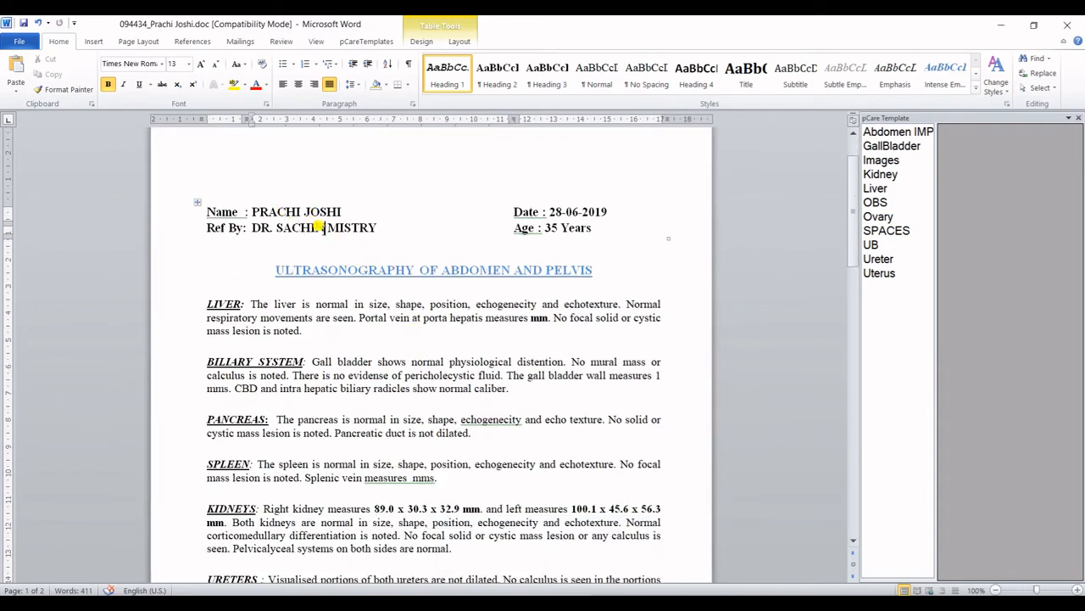
Make the right kidney measurements 89.0 x 30.3 x 32.9 bold in the Kidneys line.
{"action": "scroll", "coordinate": [488, 392], "scroll_direction": "down", "scroll_amount": 1}
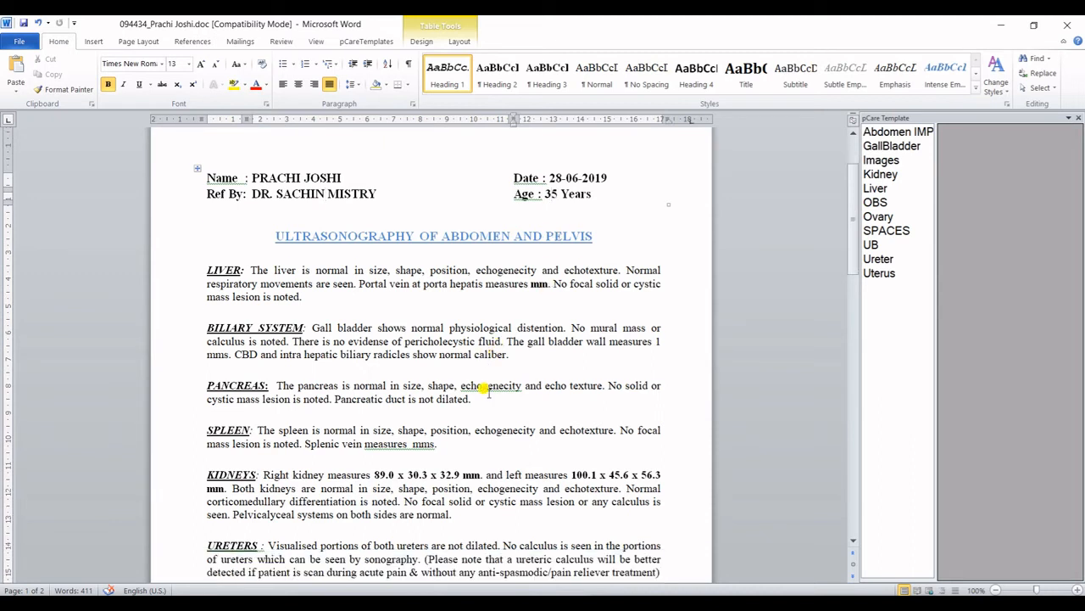
{"action": "scroll", "coordinate": [486, 389], "scroll_direction": "down", "scroll_amount": 2}
{"action": "left_click", "coordinate": [569, 408]}
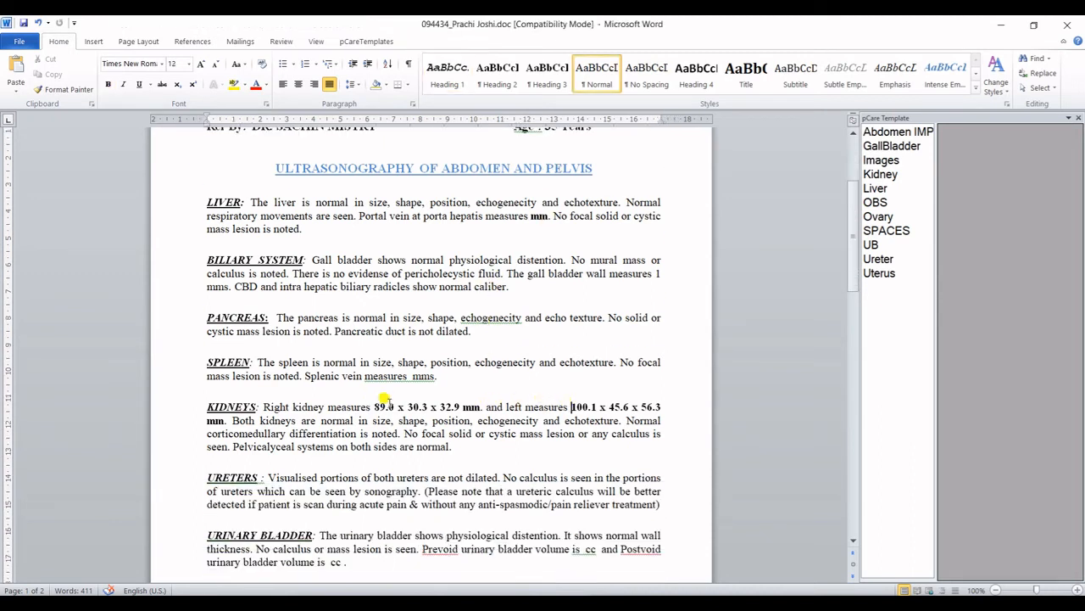
{"action": "left_click_drag", "start_coordinate": [374, 407], "coordinate": [460, 407]}
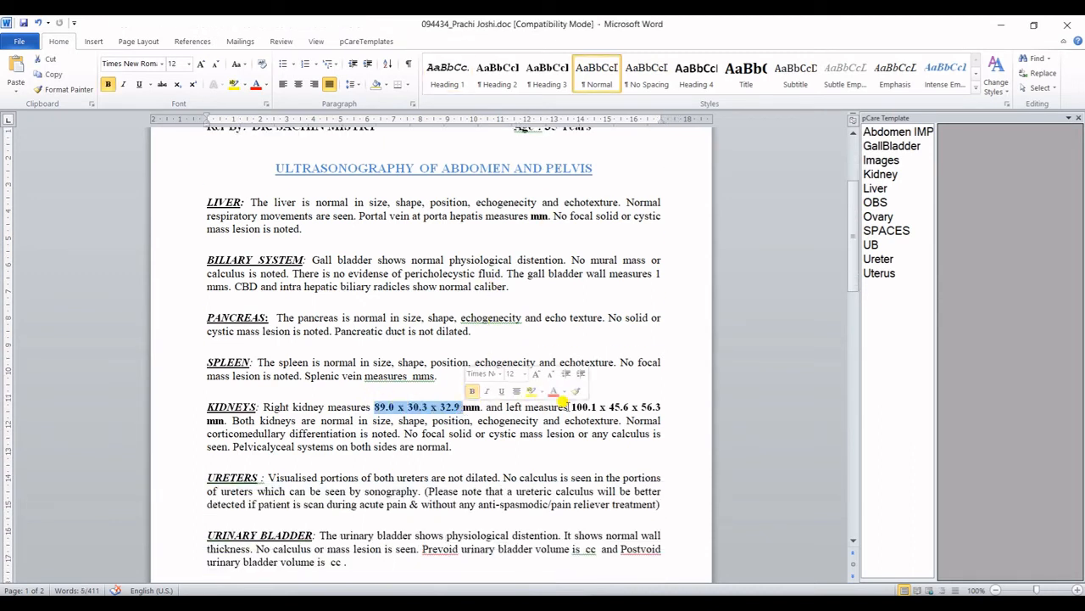
{"action": "left_click", "coordinate": [473, 391]}
{"action": "left_click_drag", "start_coordinate": [570, 407], "coordinate": [662, 408]}
{"action": "scroll", "coordinate": [376, 454], "scroll_direction": "down", "scroll_amount": 4}
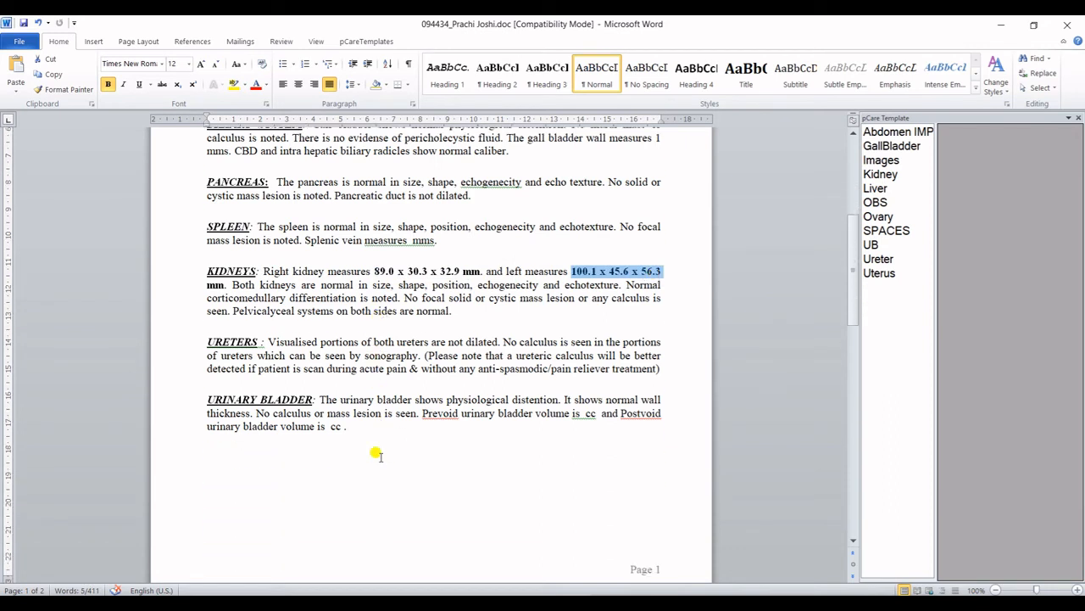
{"action": "scroll", "coordinate": [375, 454], "scroll_direction": "up", "scroll_amount": 2}
{"action": "scroll", "coordinate": [465, 462], "scroll_direction": "up", "scroll_amount": 1}
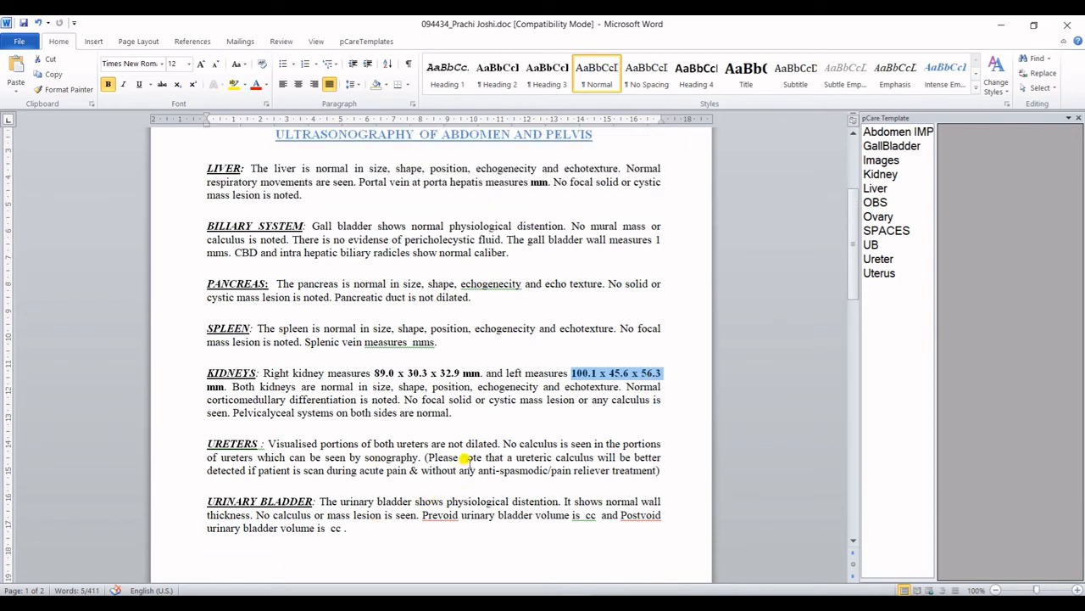
{"action": "left_click", "coordinate": [529, 181]}
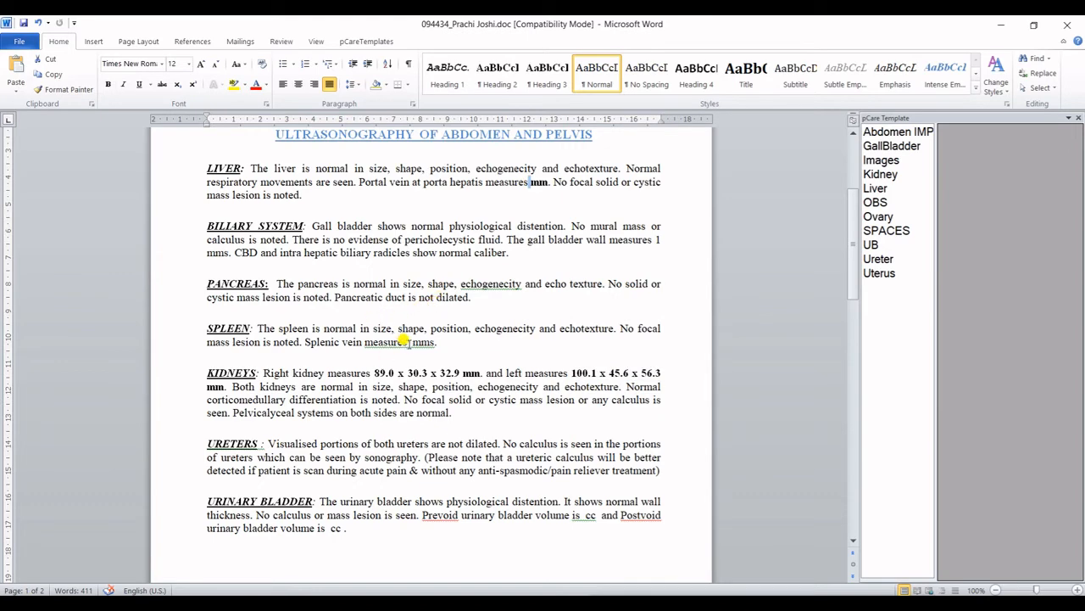
Check the blank prevoid bladder volume entry and the lines below it.
{"action": "scroll", "coordinate": [475, 450], "scroll_direction": "down", "scroll_amount": 2}
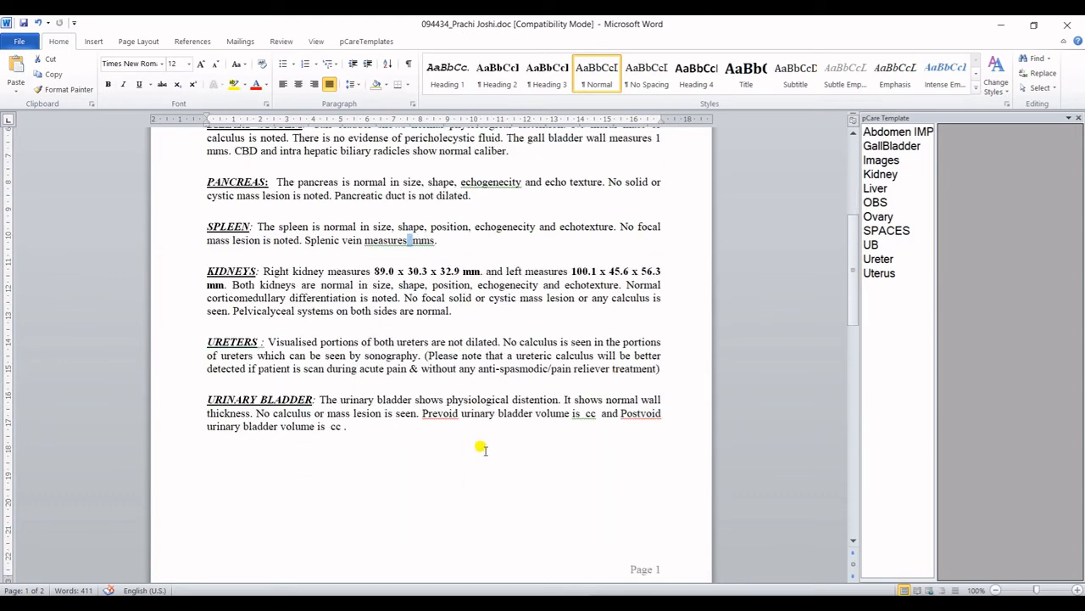
{"action": "left_click", "coordinate": [582, 413]}
{"action": "left_click_drag", "start_coordinate": [315, 424], "coordinate": [339, 426]}
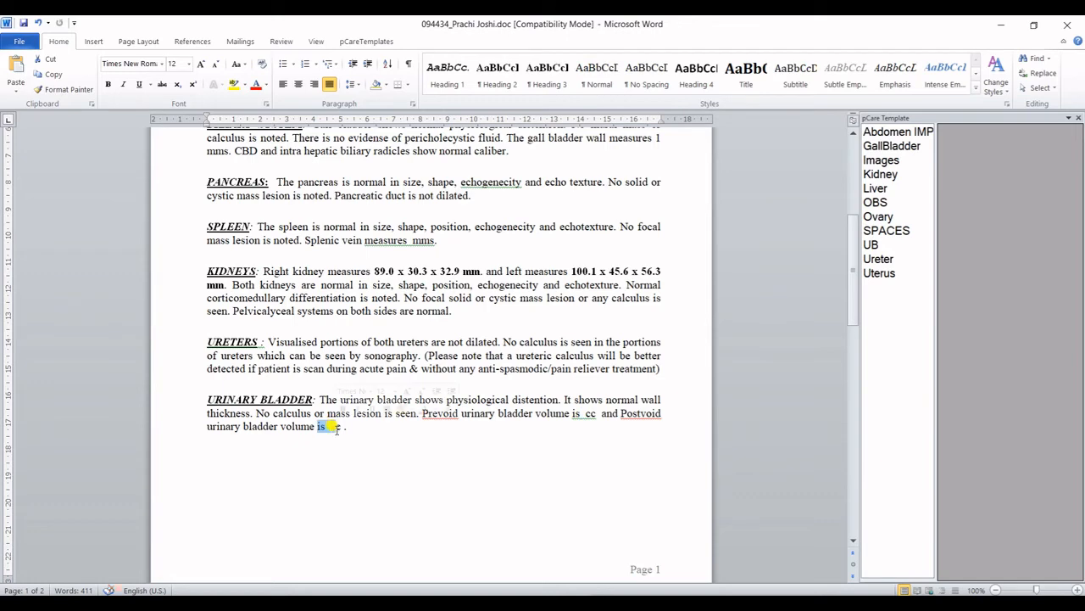
{"action": "scroll", "coordinate": [347, 447], "scroll_direction": "down", "scroll_amount": 1}
{"action": "scroll", "coordinate": [347, 447], "scroll_direction": "down", "scroll_amount": 4}
{"action": "scroll", "coordinate": [345, 446], "scroll_direction": "down", "scroll_amount": 8}
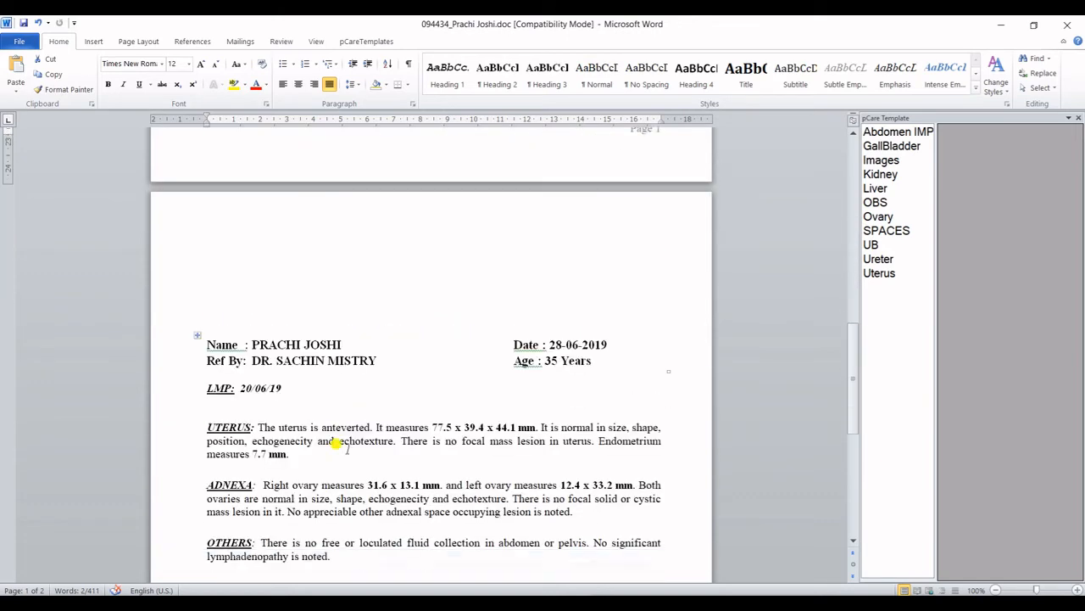
{"action": "left_click_drag", "start_coordinate": [240, 286], "coordinate": [281, 286]}
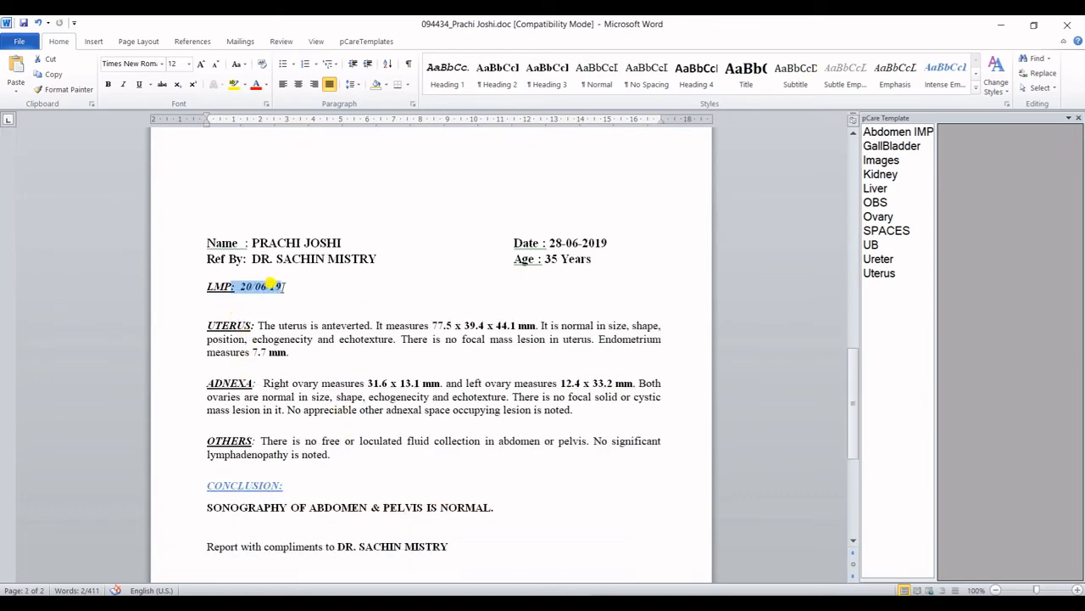
Review the uterus 77.5 x 39.4 x 44.1 mm, endometrium 7.7 mm and right ovary 31.6 x 13.1 mm values.
{"action": "left_click", "coordinate": [432, 323]}
{"action": "left_click_drag", "start_coordinate": [434, 325], "coordinate": [536, 324]}
{"action": "left_click_drag", "start_coordinate": [252, 352], "coordinate": [287, 352]}
{"action": "left_click_drag", "start_coordinate": [368, 383], "coordinate": [440, 383]}
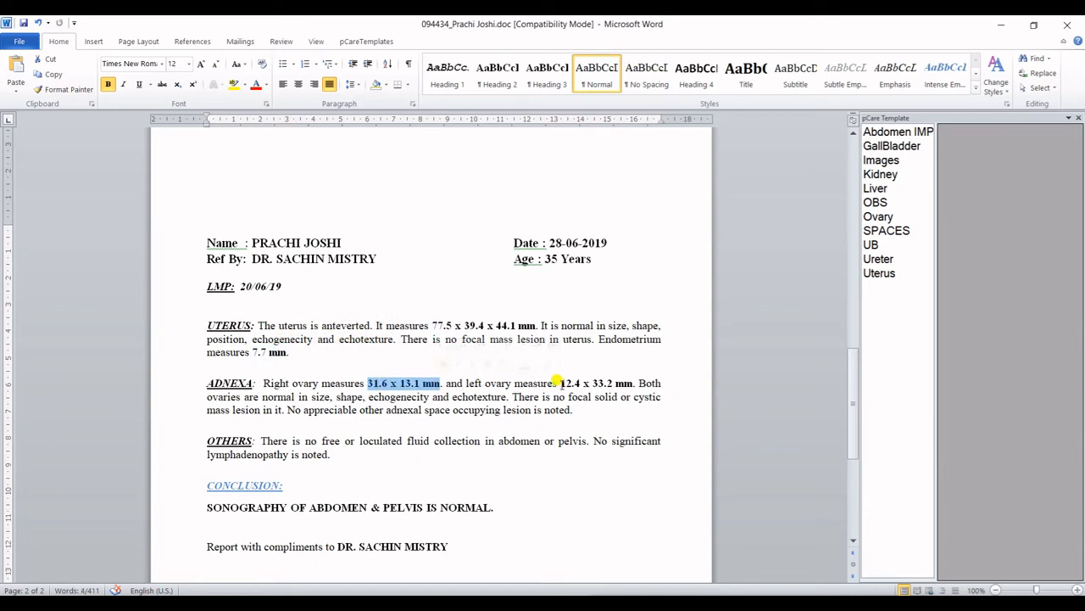
{"action": "left_click_drag", "start_coordinate": [559, 383], "coordinate": [632, 383]}
{"action": "scroll", "coordinate": [405, 434], "scroll_direction": "down", "scroll_amount": 1}
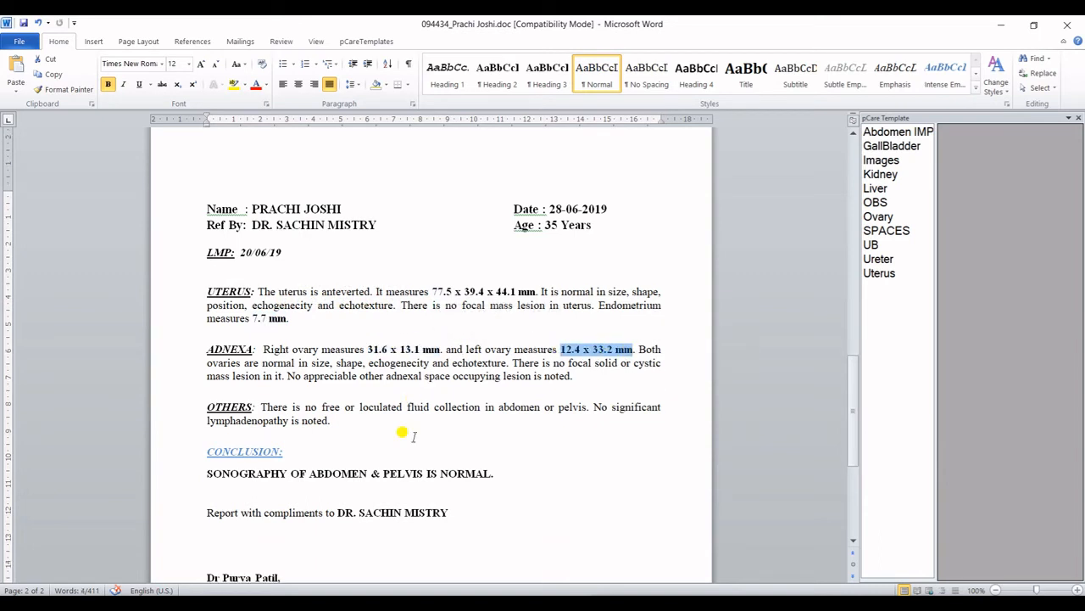
{"action": "scroll", "coordinate": [414, 436], "scroll_direction": "down", "scroll_amount": 3}
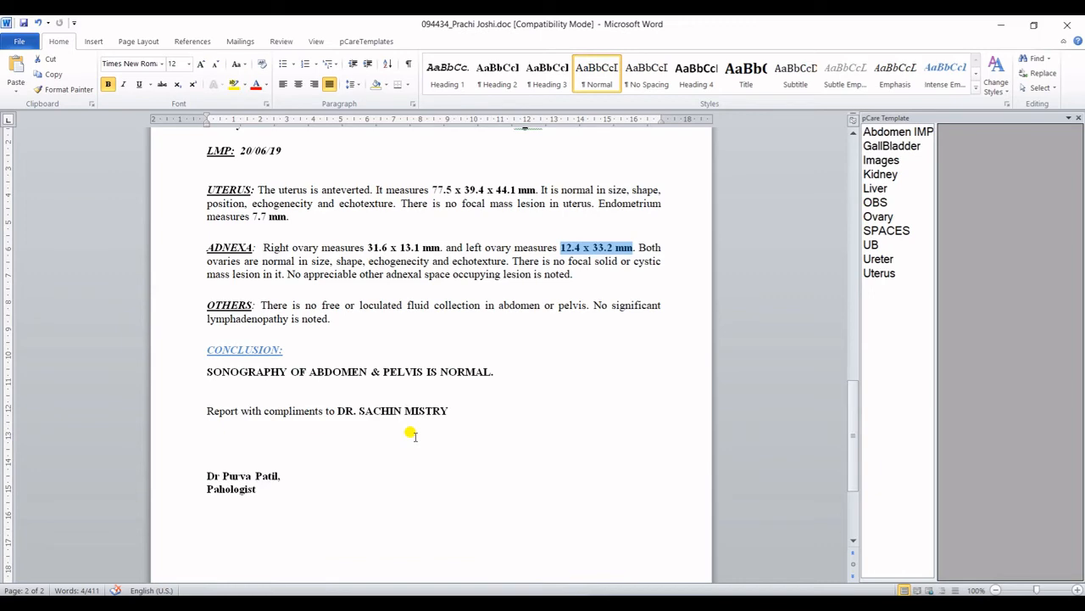
Add an empty line after 'mass lesion is noted.' in the LIVER paragraph.
{"action": "scroll", "coordinate": [411, 434], "scroll_direction": "up", "scroll_amount": 13}
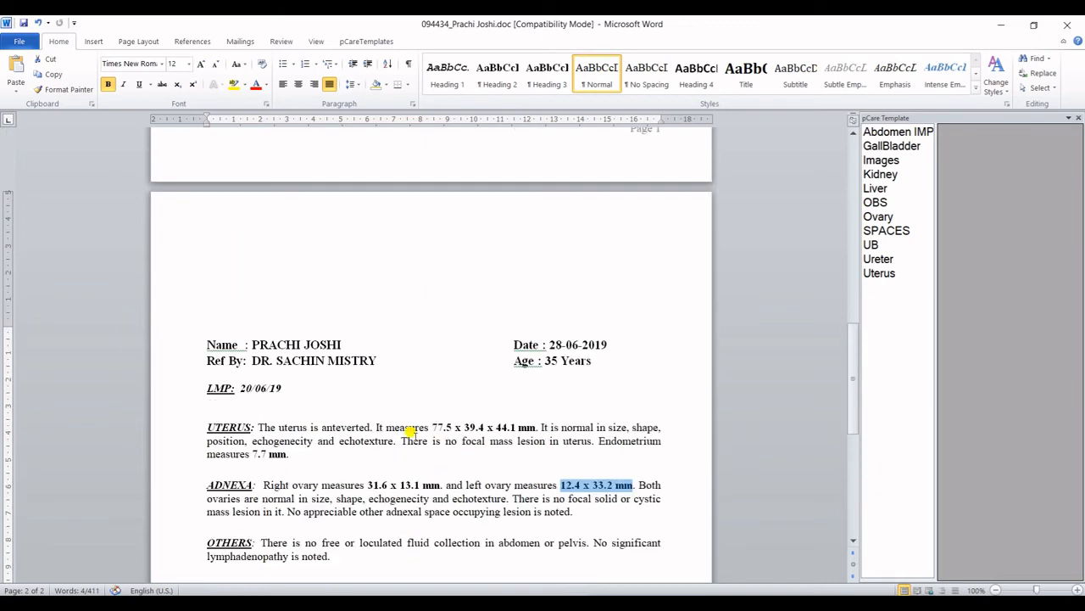
{"action": "scroll", "coordinate": [410, 434], "scroll_direction": "up", "scroll_amount": 6}
{"action": "scroll", "coordinate": [414, 436], "scroll_direction": "up", "scroll_amount": 10}
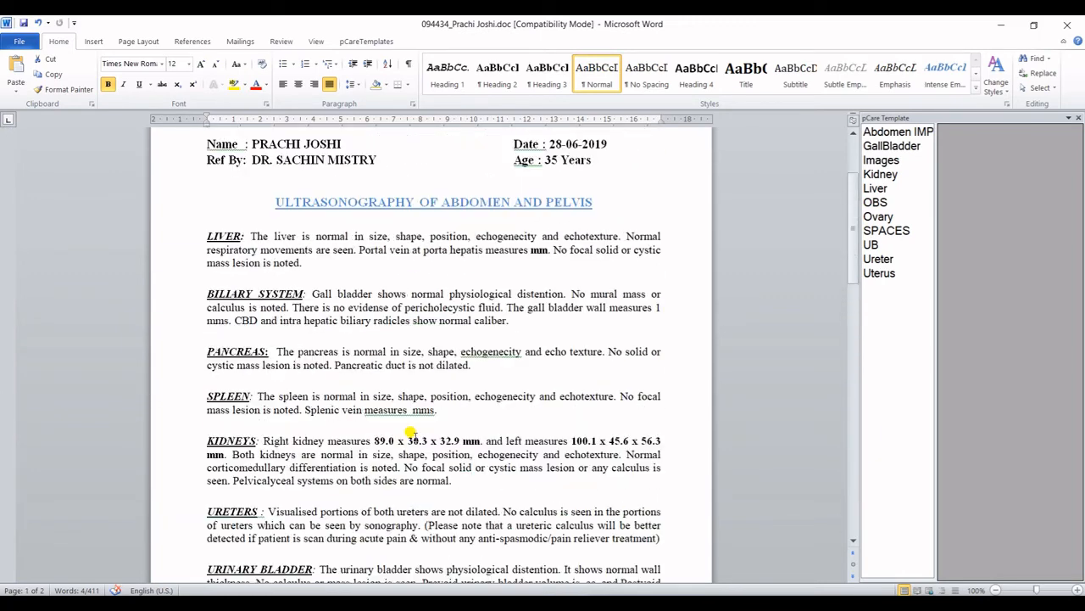
{"action": "scroll", "coordinate": [410, 430], "scroll_direction": "down", "scroll_amount": 7}
{"action": "scroll", "coordinate": [414, 436], "scroll_direction": "up", "scroll_amount": 6}
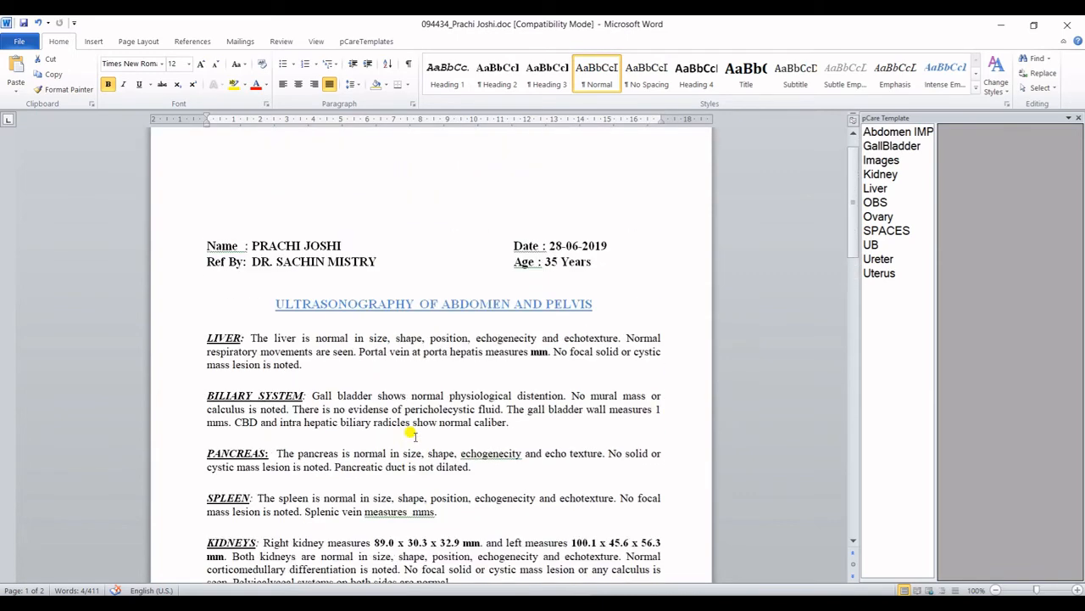
{"action": "left_click", "coordinate": [321, 367]}
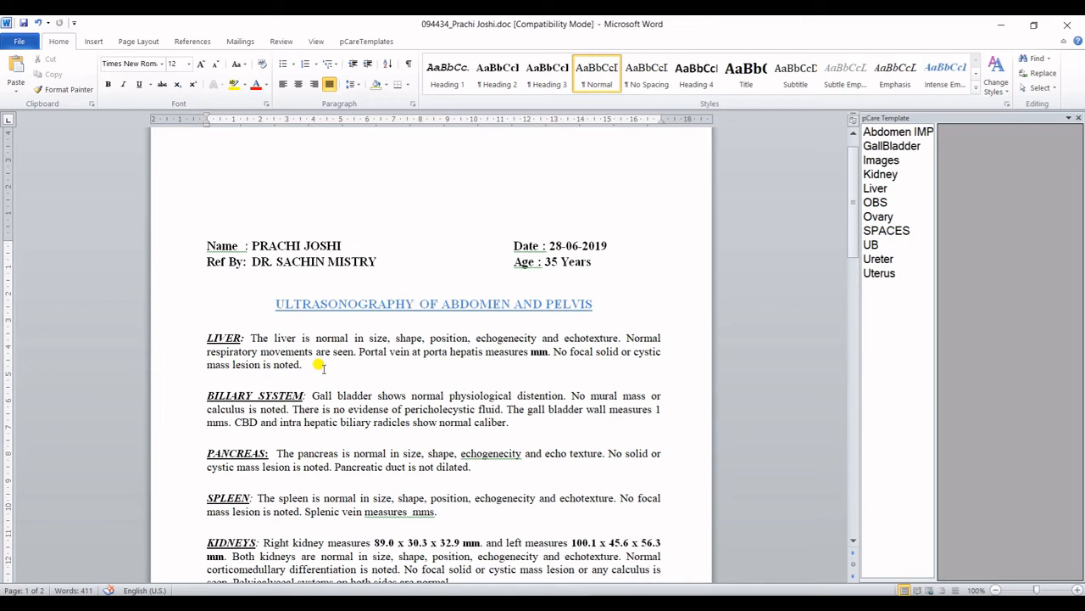
{"action": "key", "text": "Return"}
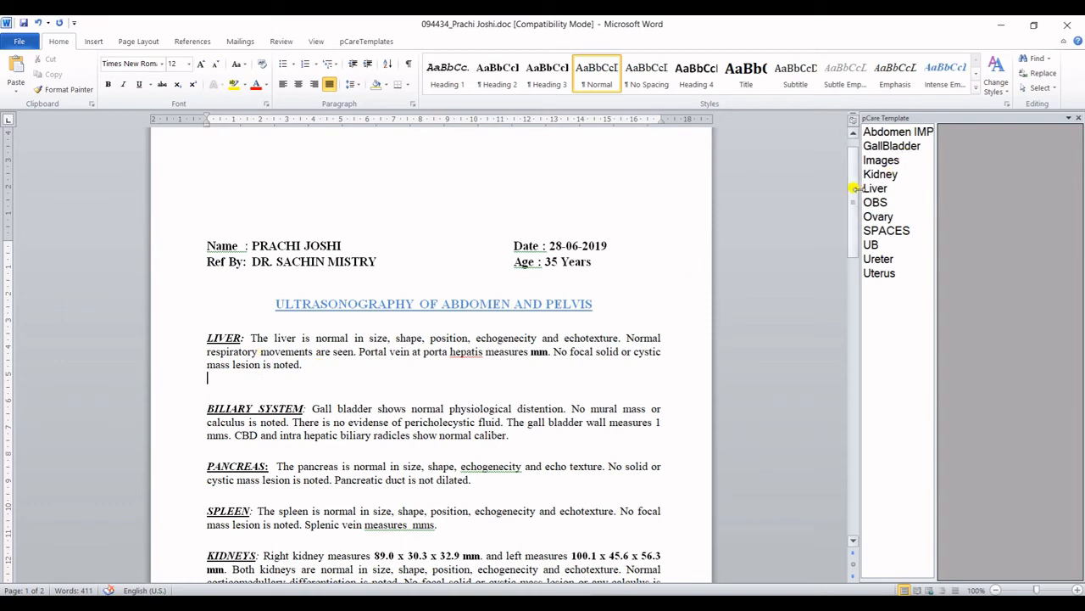
Insert Liver template finding 6, 'No vascularity noted on colour Doppler and power Doppler study.', and highlight it.
{"action": "left_click_drag", "start_coordinate": [859, 188], "coordinate": [777, 190]}
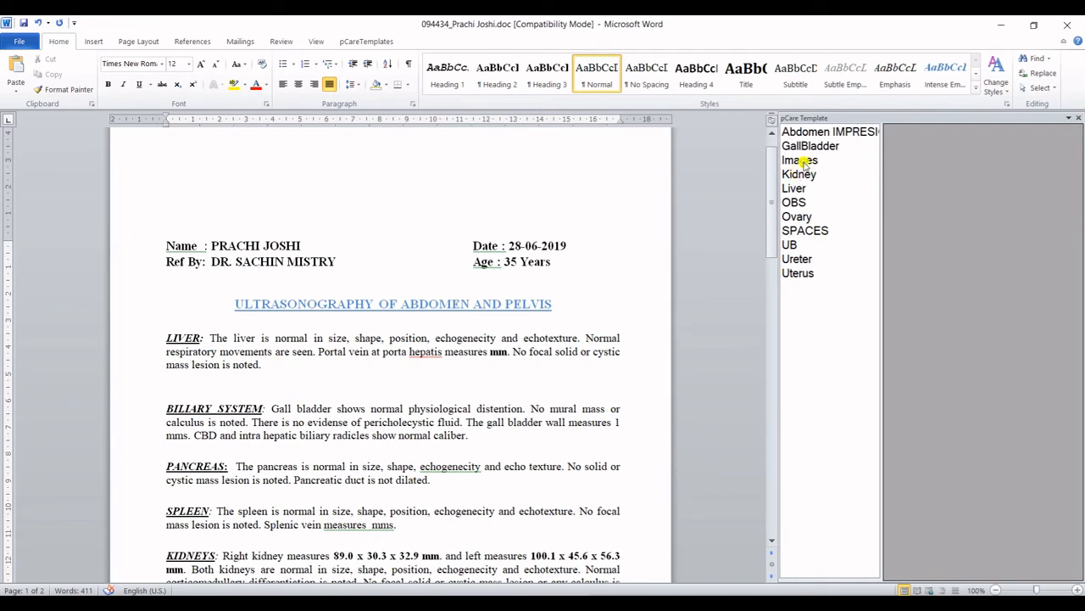
{"action": "left_click", "coordinate": [802, 188]}
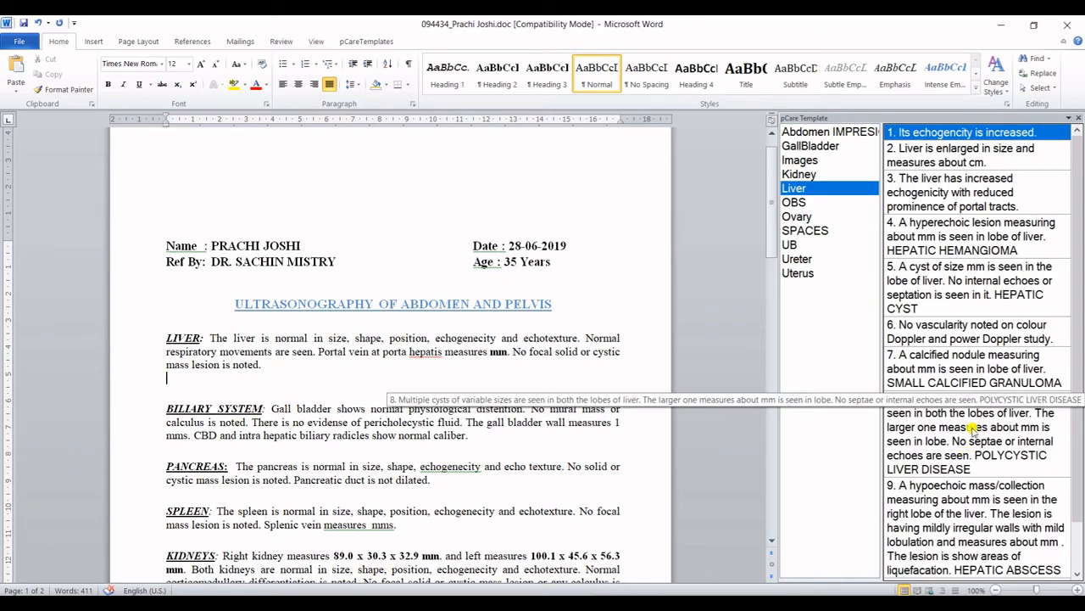
{"action": "double_click", "coordinate": [953, 339]}
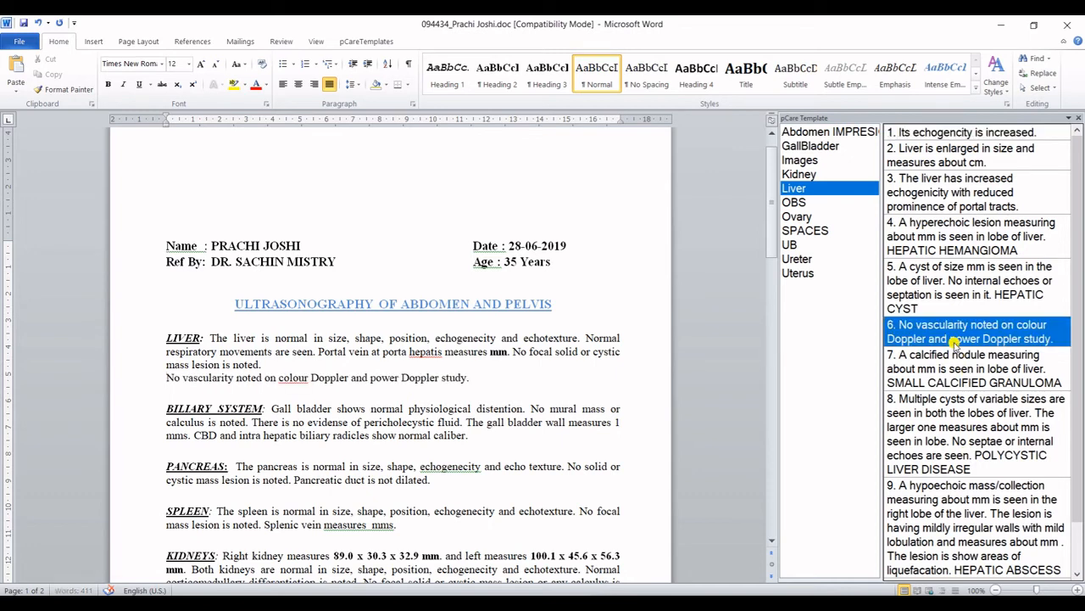
{"action": "triple_click", "coordinate": [241, 388]}
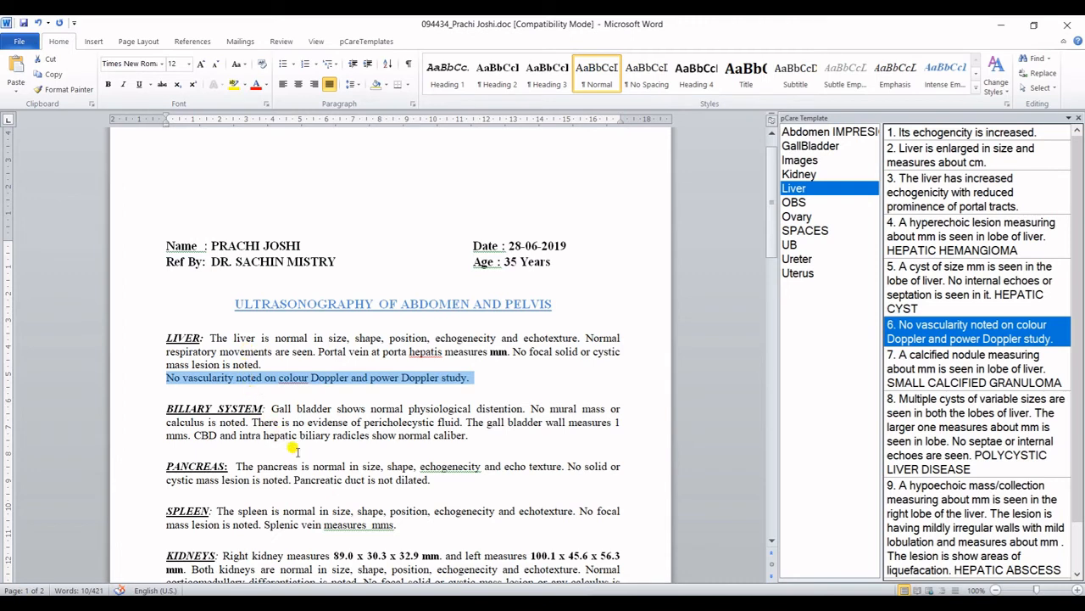
{"action": "scroll", "coordinate": [293, 450], "scroll_direction": "down", "scroll_amount": 1}
{"action": "scroll", "coordinate": [347, 513], "scroll_direction": "down", "scroll_amount": 2}
Under KIDNEYS, insert Kidney finding 5 about calcification foci in both kidneys, add a period and a new line.
{"action": "left_click", "coordinate": [437, 488]}
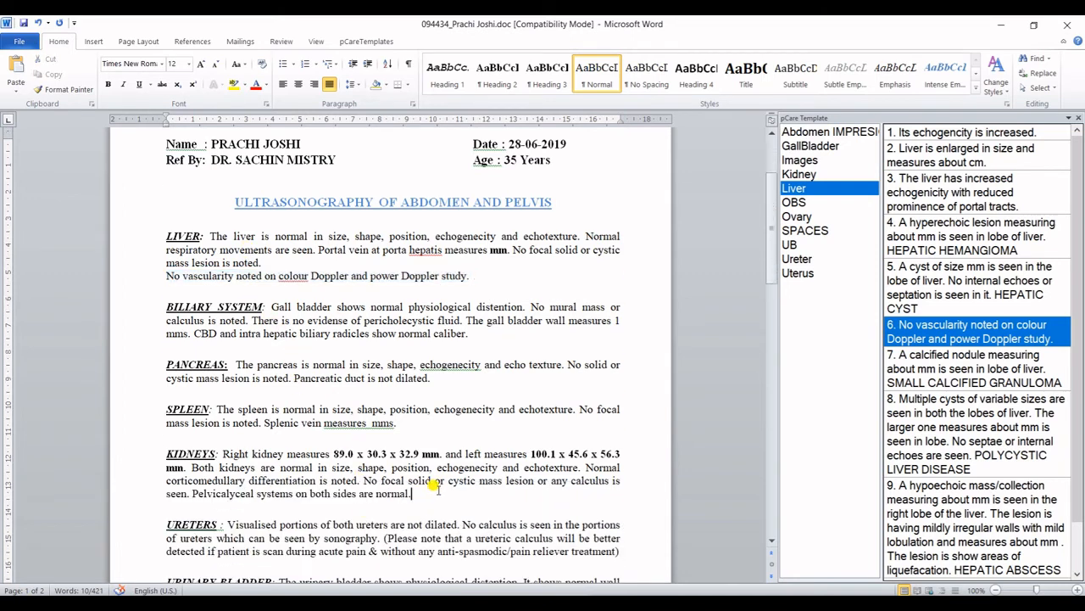
{"action": "key", "text": "Return"}
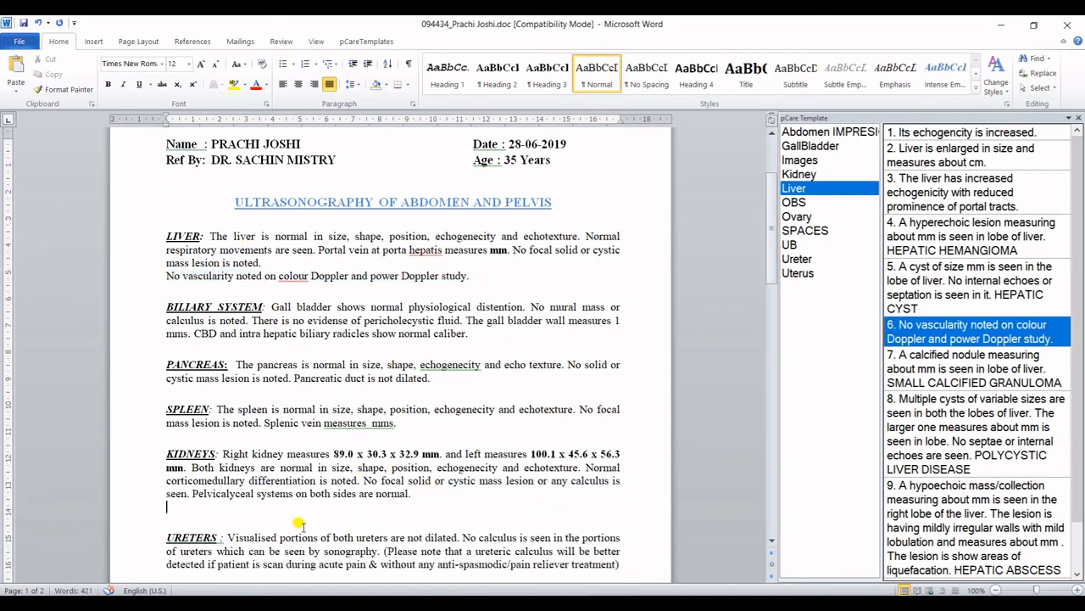
{"action": "left_click", "coordinate": [821, 178]}
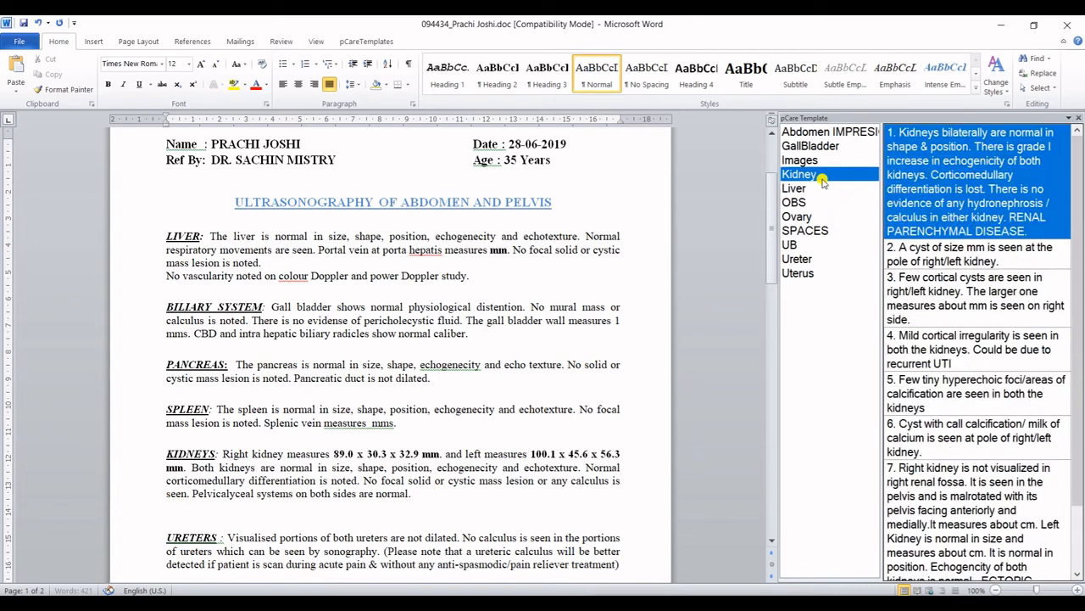
{"action": "double_click", "coordinate": [996, 399]}
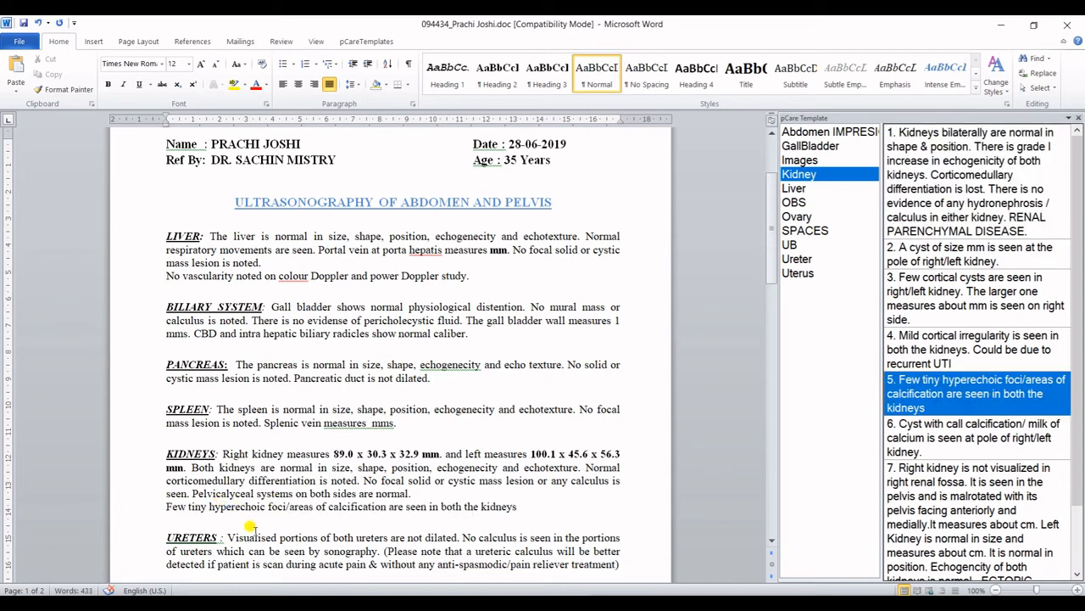
{"action": "key", "text": "shift+End"}
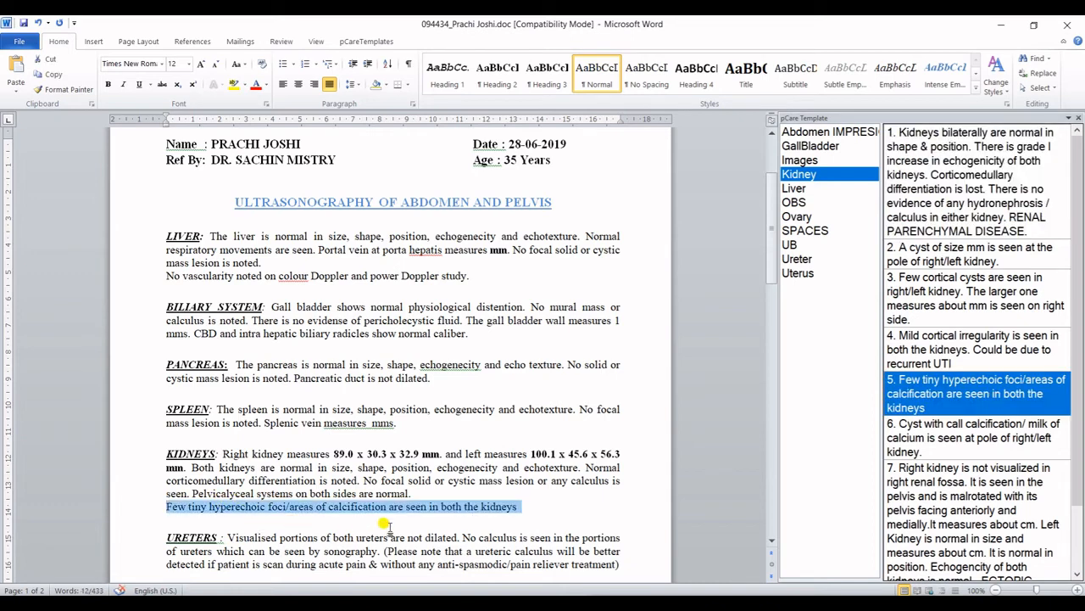
{"action": "left_click", "coordinate": [522, 507]}
{"action": "type", "text": "."}
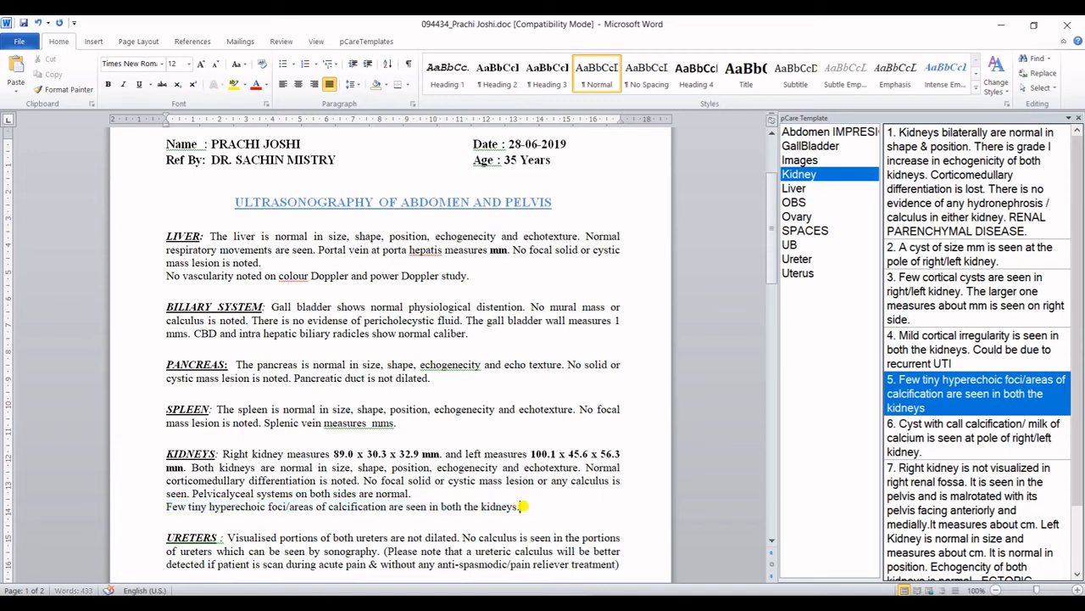
{"action": "key", "text": "Return"}
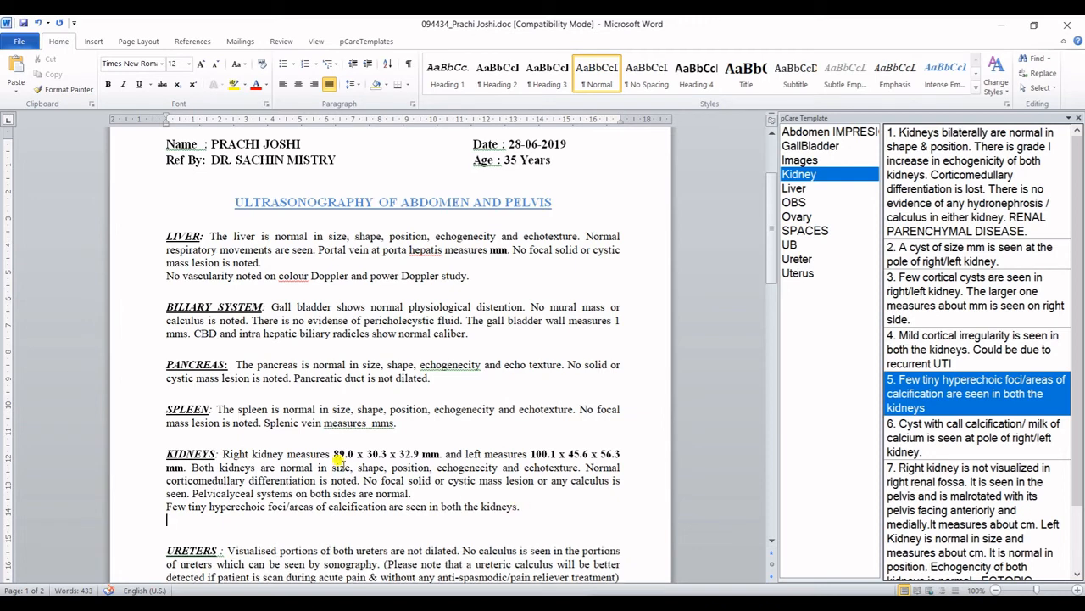
{"action": "scroll", "coordinate": [333, 458], "scroll_direction": "down", "scroll_amount": 4}
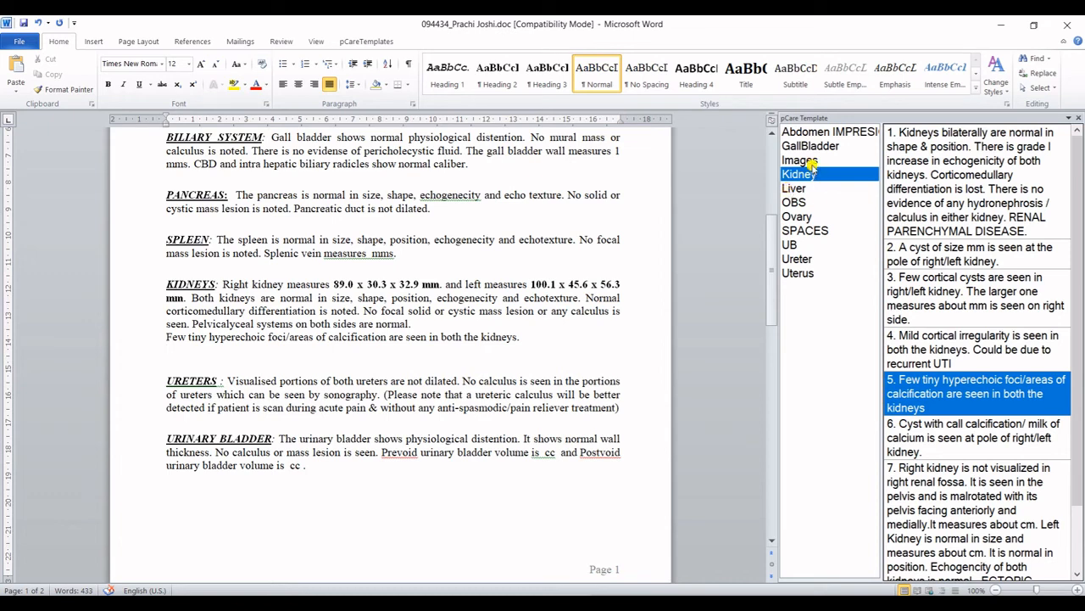
Insert the KUB urinary tract diagram from Template Images and place the cursor after it.
{"action": "left_click", "coordinate": [812, 162]}
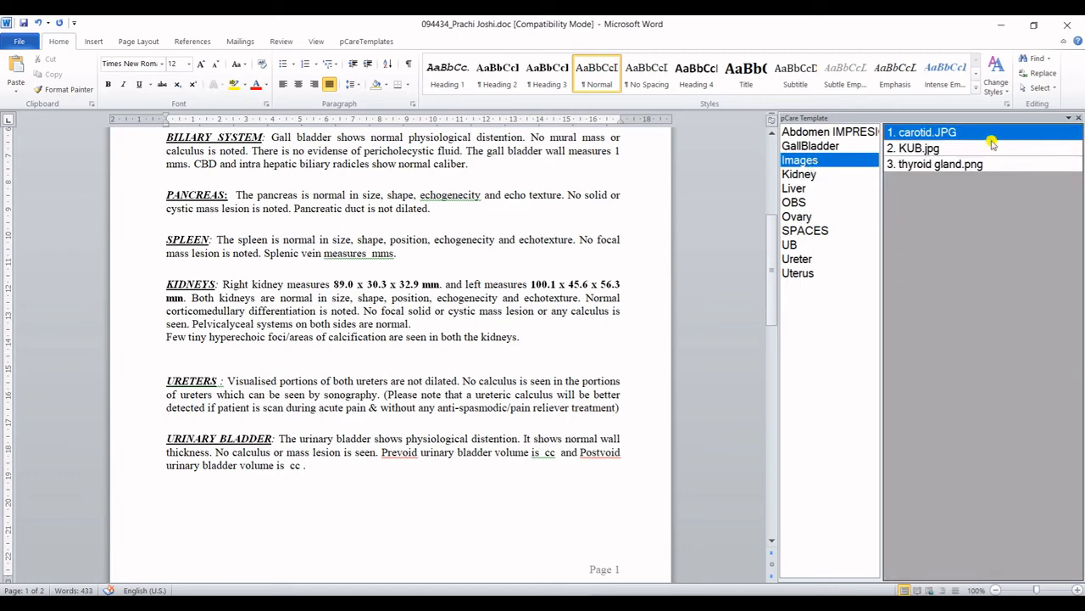
{"action": "double_click", "coordinate": [931, 149]}
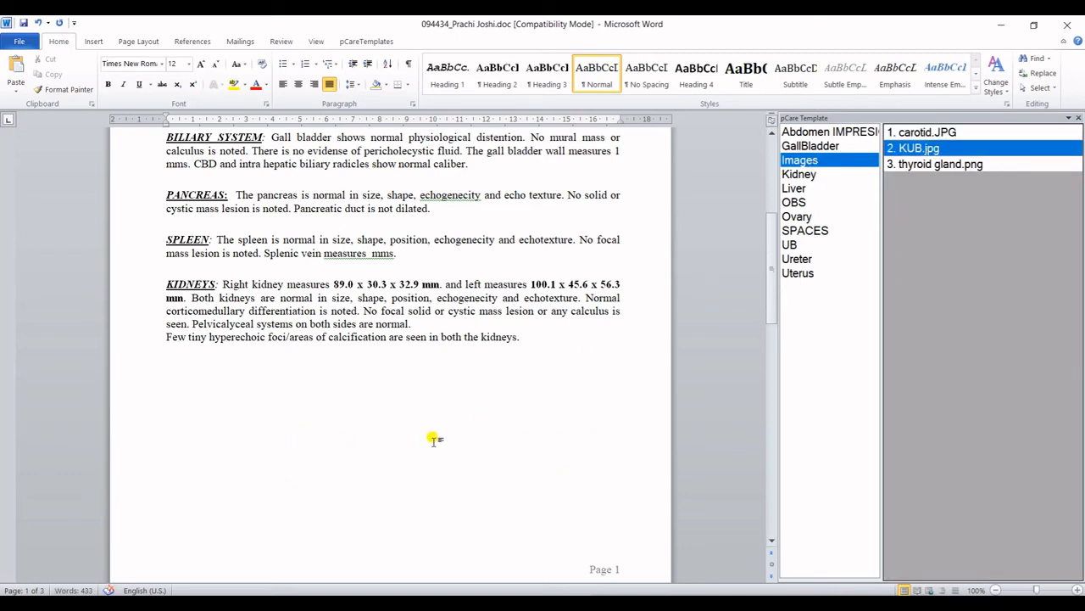
{"action": "scroll", "coordinate": [431, 438], "scroll_direction": "down", "scroll_amount": 12}
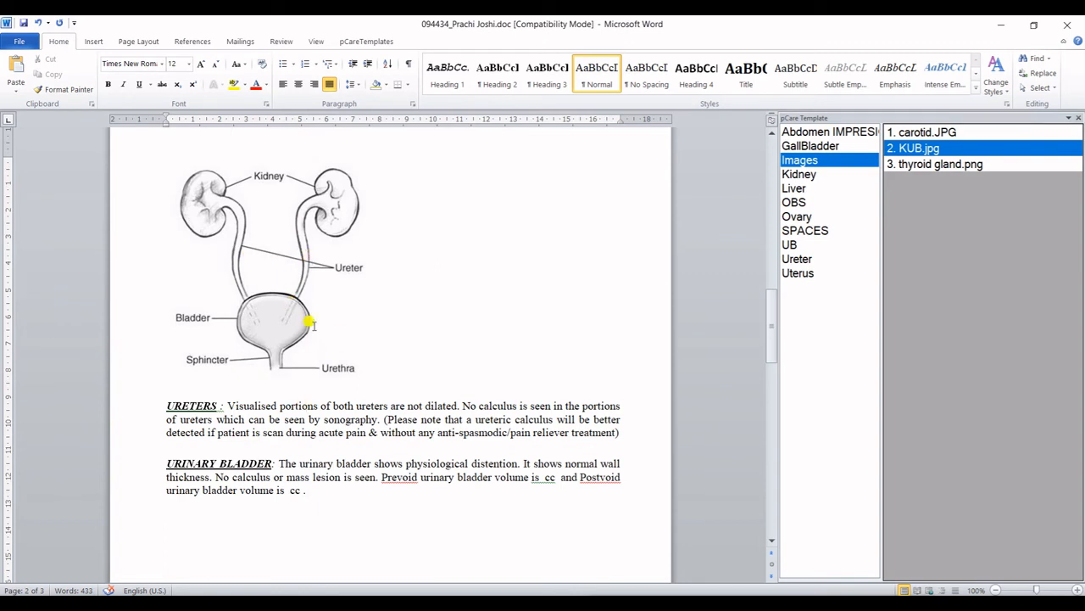
{"action": "left_click_drag", "start_coordinate": [311, 323], "coordinate": [396, 337]}
{"action": "left_click", "coordinate": [404, 339]}
{"action": "left_click", "coordinate": [331, 176]}
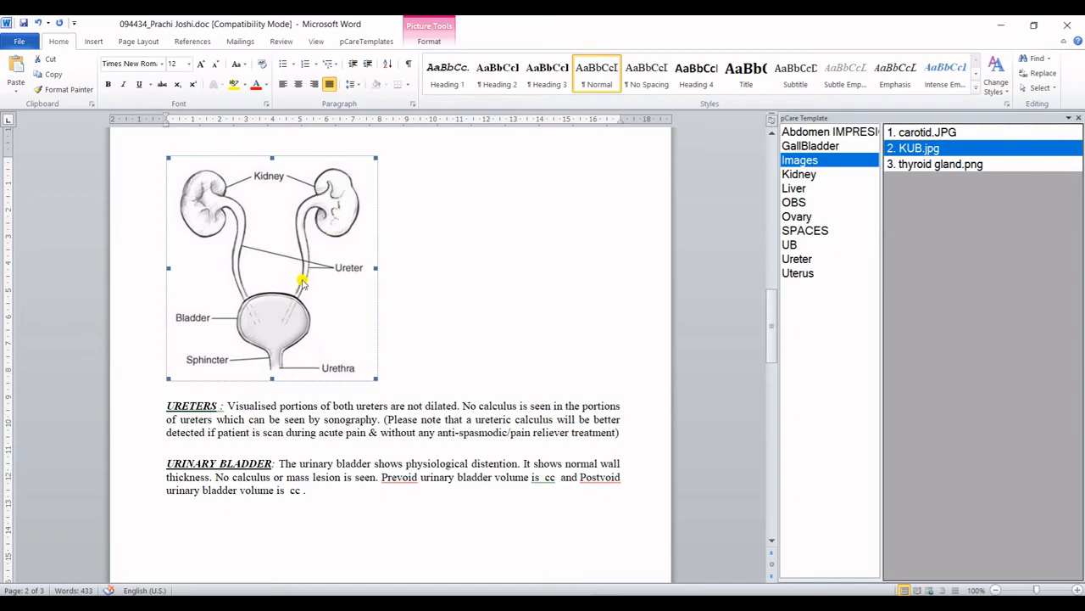
{"action": "left_click", "coordinate": [431, 330]}
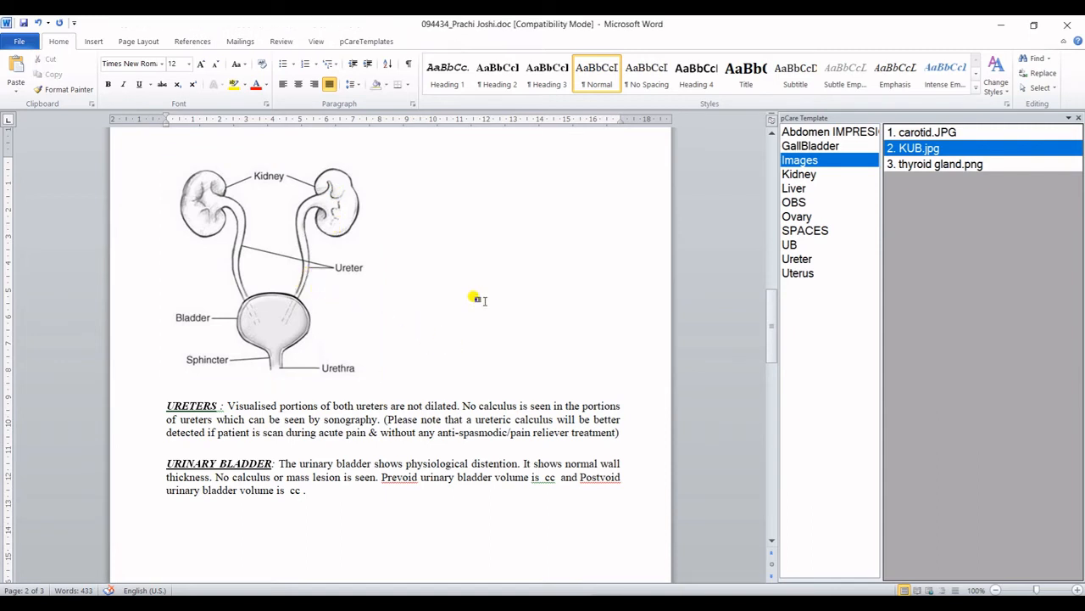
Add the thyroid gland.png and carotid.JPG diagrams, then close Word.
{"action": "double_click", "coordinate": [942, 164]}
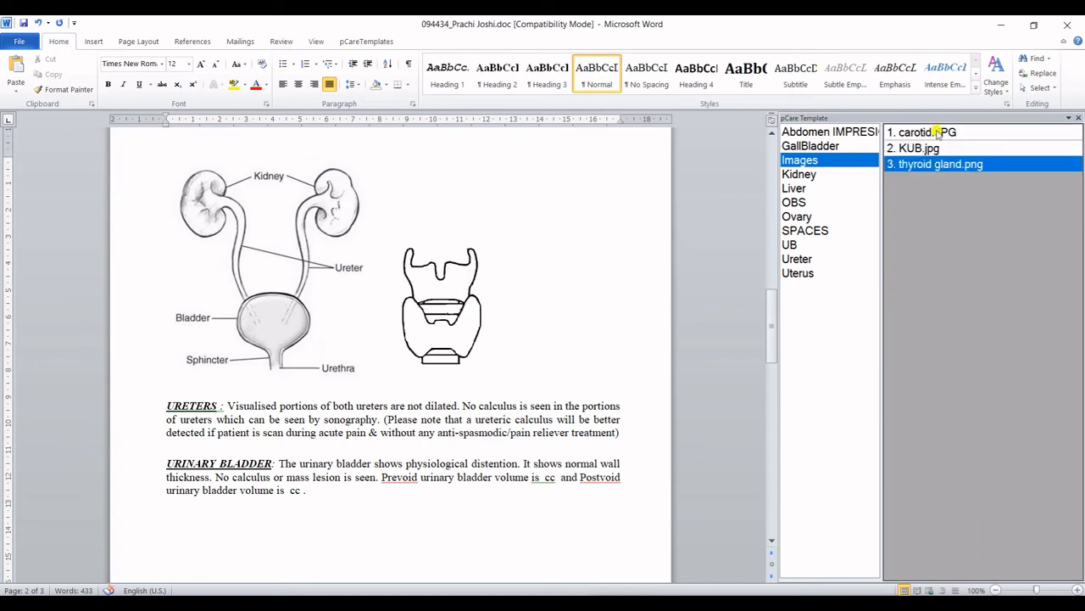
{"action": "double_click", "coordinate": [938, 133]}
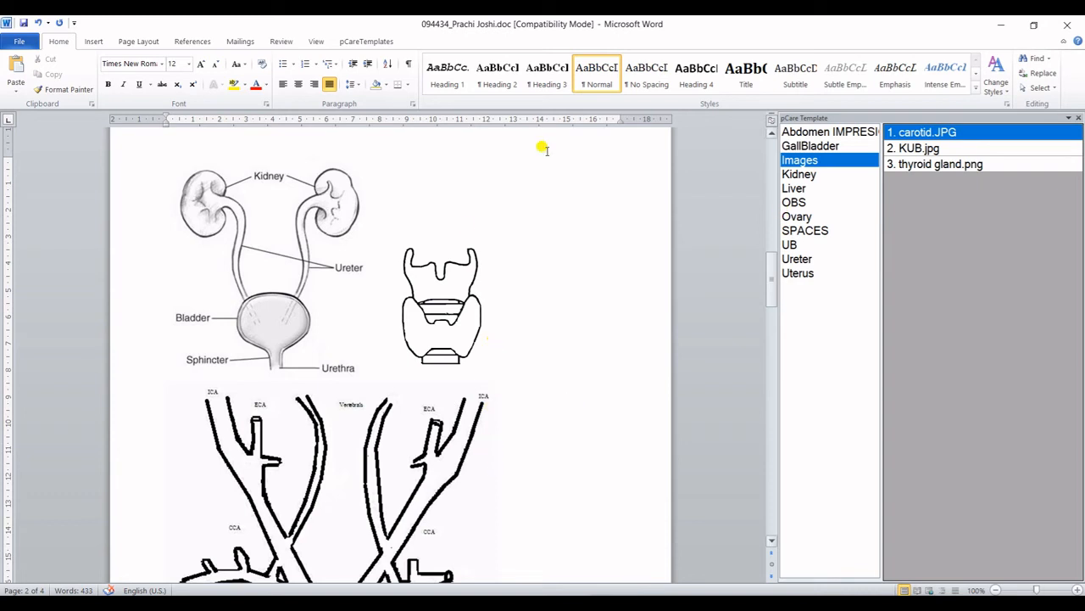
{"action": "left_click", "coordinate": [1070, 26]}
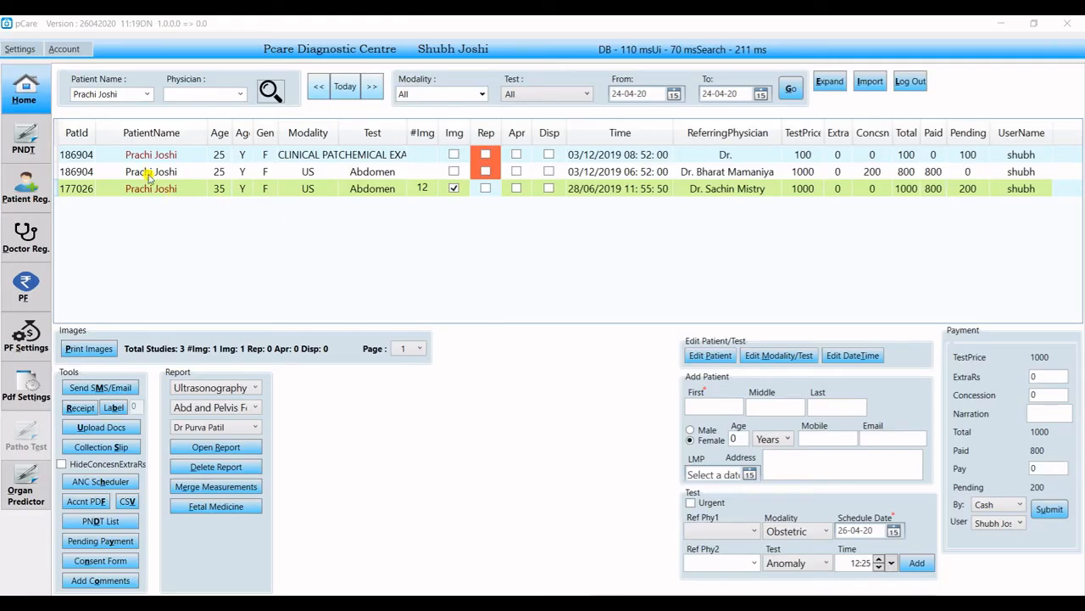
Search the patient list by the other patient's first name and open their scans in Print Images.
{"action": "left_click", "coordinate": [126, 95]}
{"action": "type", "text": "Ki"}
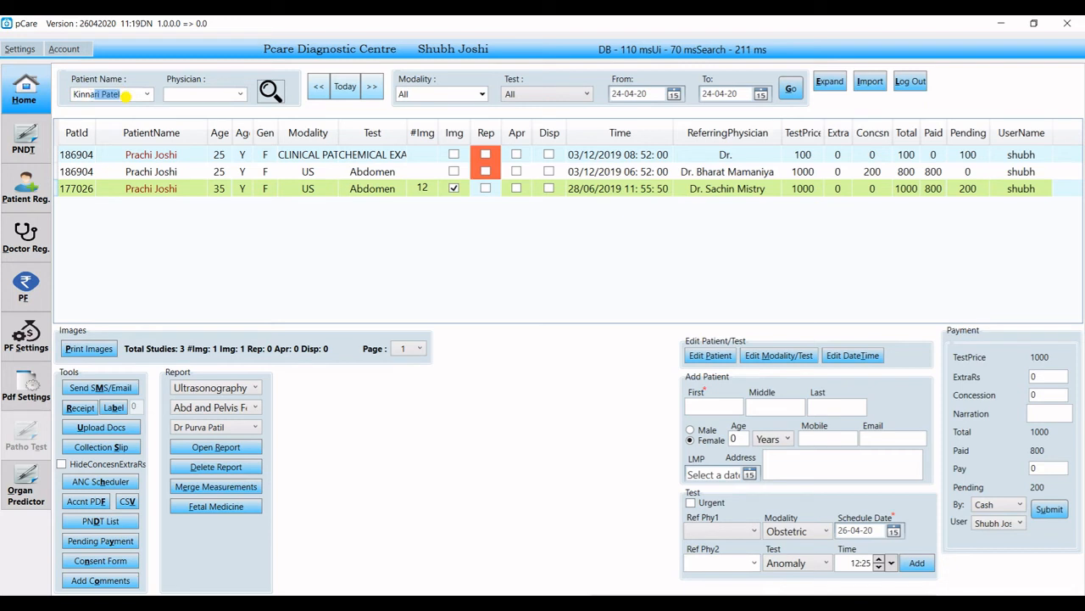
{"action": "type", "text": "nnari"}
{"action": "key", "text": "BackSpace"}
{"action": "key", "text": "BackSpace"}
{"action": "left_click", "coordinate": [271, 90]}
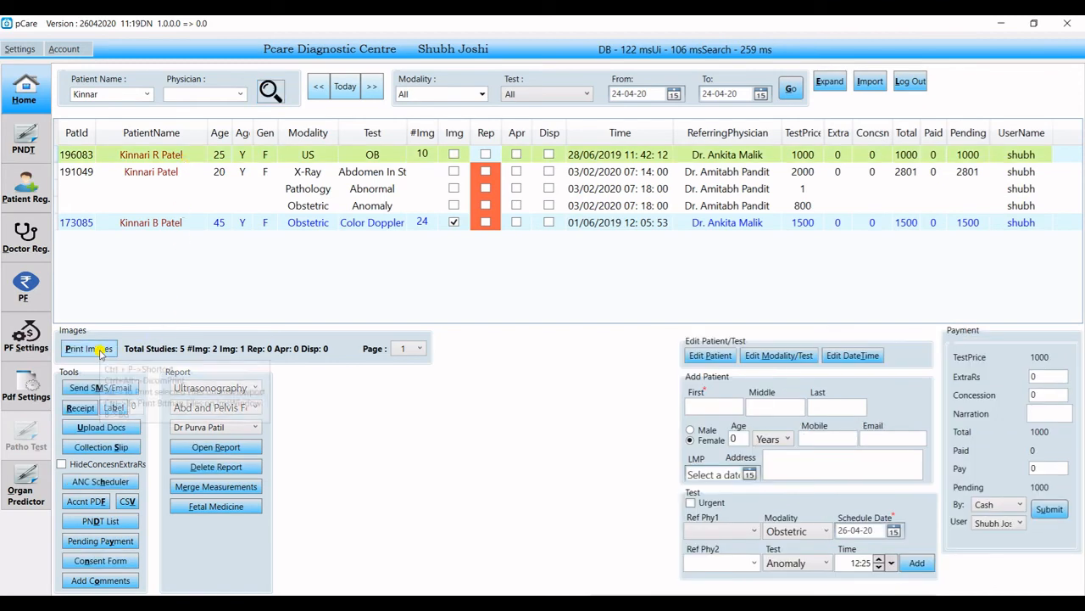
{"action": "left_click", "coordinate": [88, 348]}
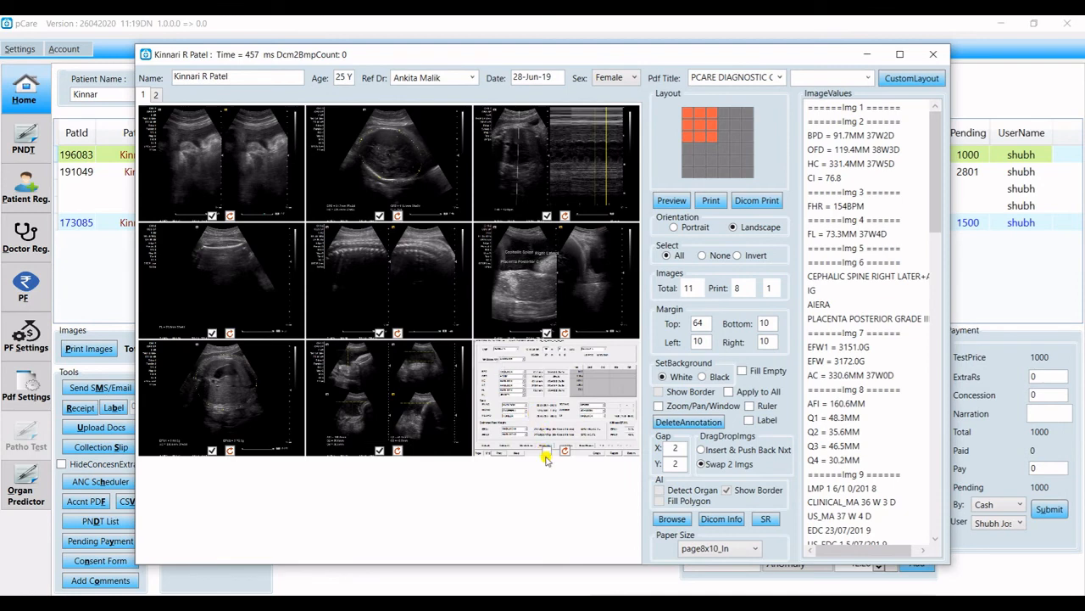
Exclude image 9 from printing, show image 2 alone at one per page, and enable the Ruler.
{"action": "left_click", "coordinate": [546, 452]}
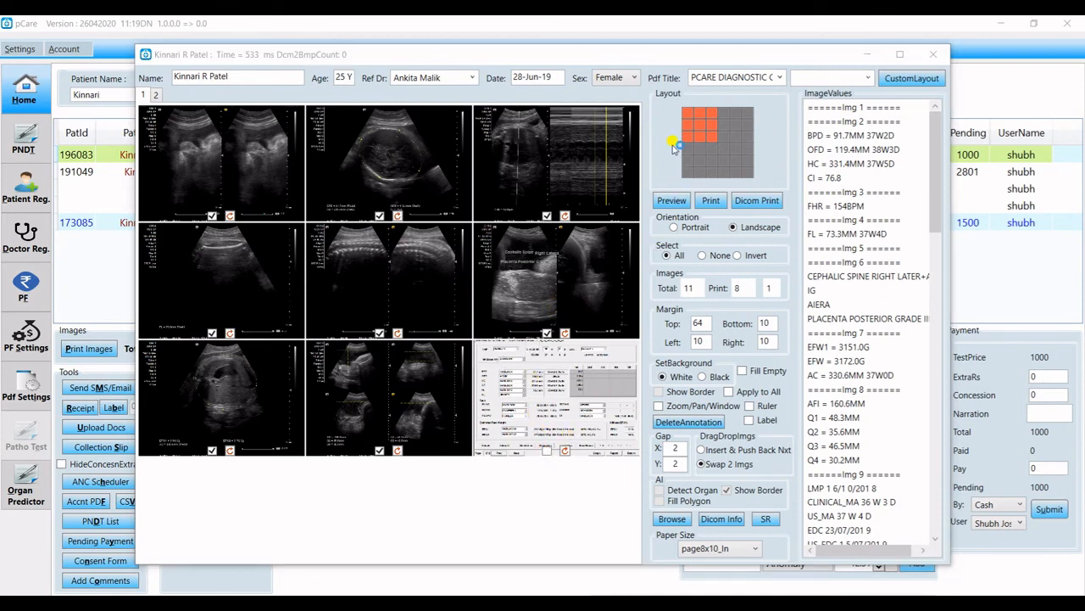
{"action": "left_click", "coordinate": [686, 114]}
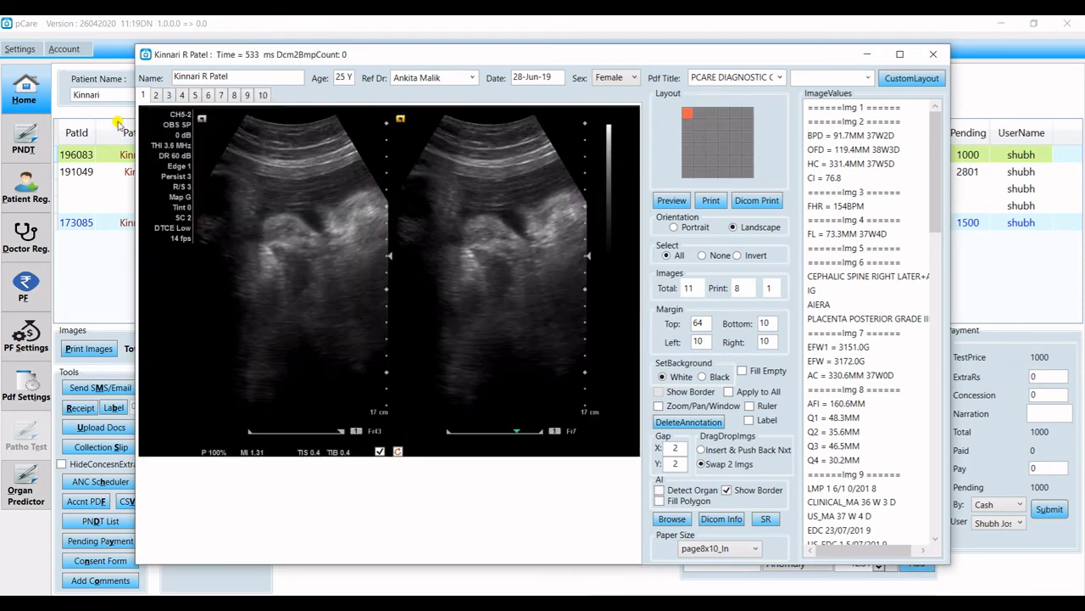
{"action": "left_click", "coordinate": [156, 95]}
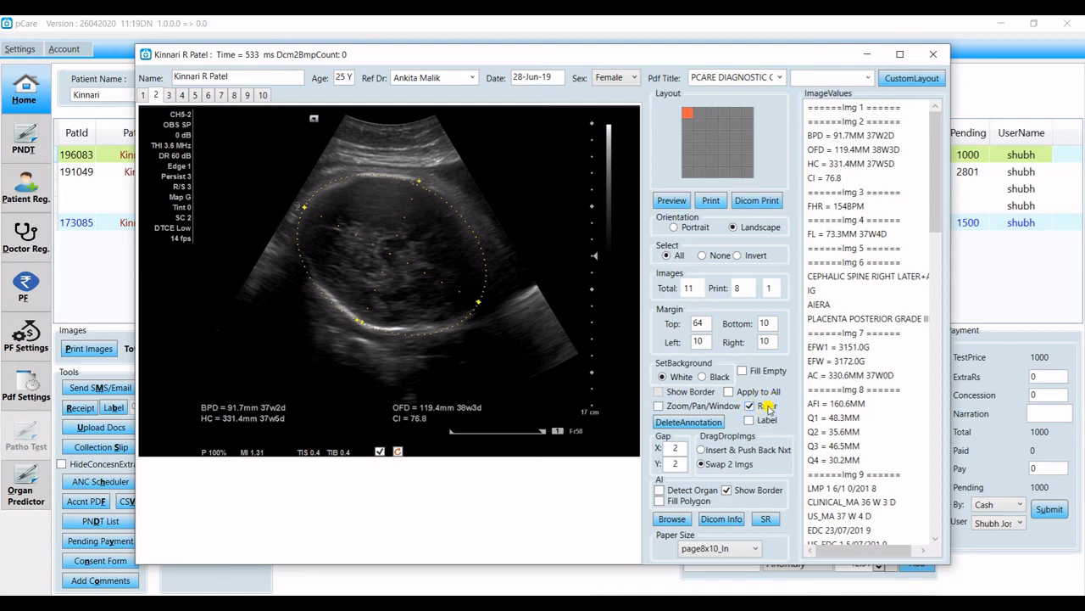
{"action": "left_click", "coordinate": [336, 241]}
Draw three distance measurements on the fetal head scan, including 23.91 mm and 15.27 mm.
{"action": "mouse_move", "coordinate": [307, 203]}
{"action": "left_mouse_down"}
{"action": "mouse_move", "coordinate": [420, 250]}
{"action": "mouse_move", "coordinate": [480, 294]}
{"action": "left_mouse_up"}
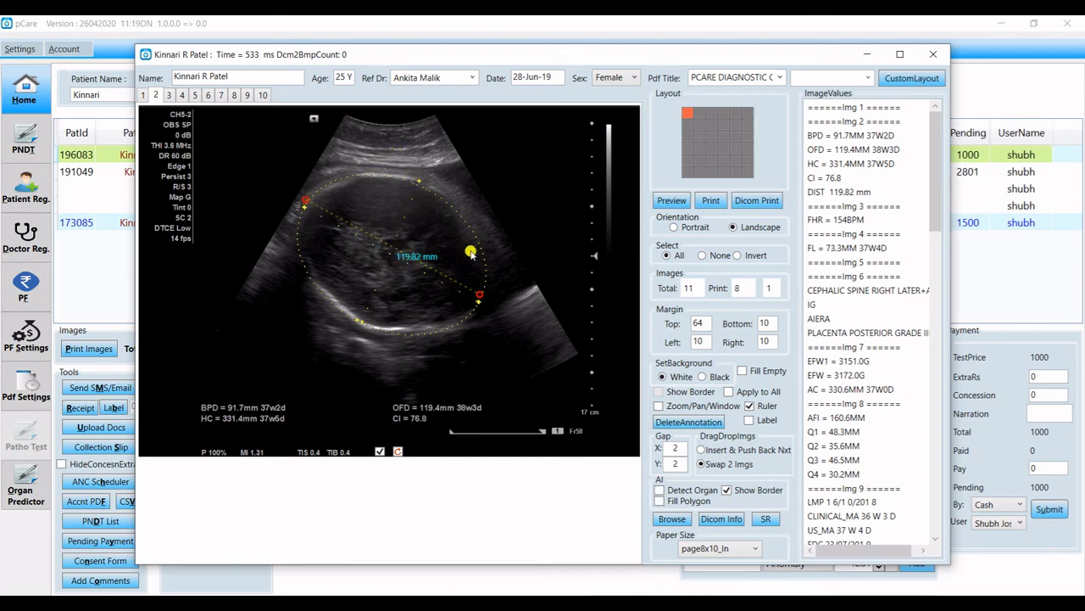
{"action": "left_click", "coordinate": [316, 335]}
{"action": "left_click", "coordinate": [343, 363]}
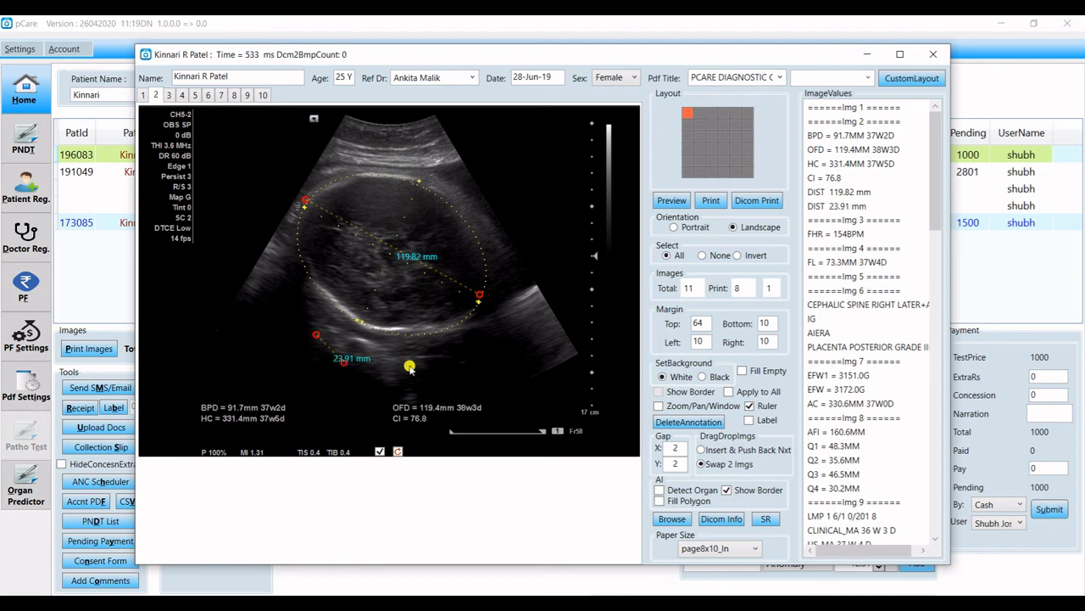
{"action": "left_click", "coordinate": [475, 352]}
{"action": "left_click", "coordinate": [486, 372]}
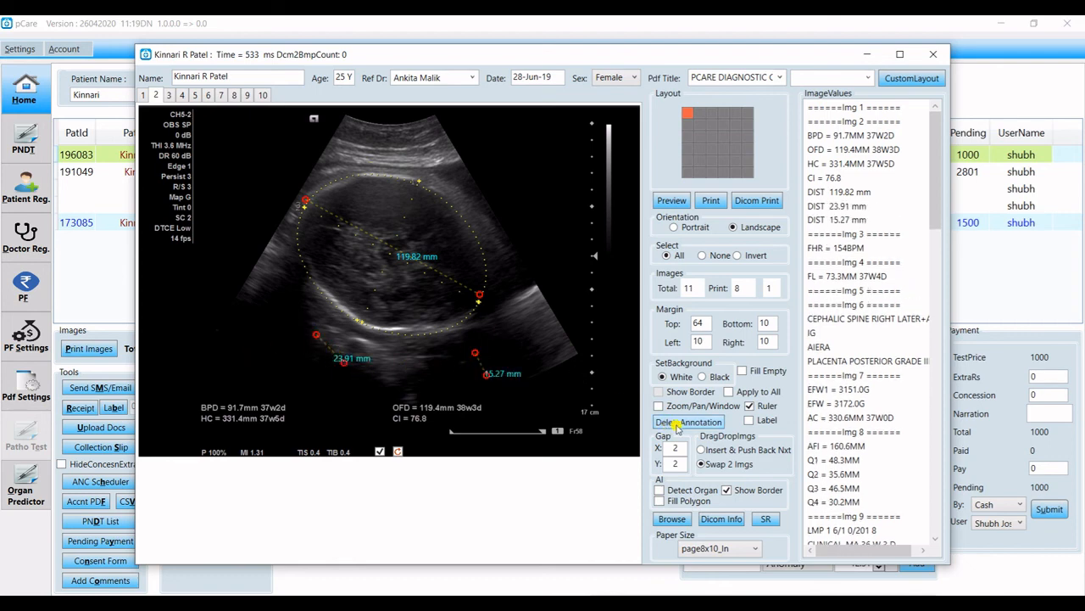
Place Left Kidney, Spleen and Prevoid labels on the head scan.
{"action": "left_click", "coordinate": [749, 420]}
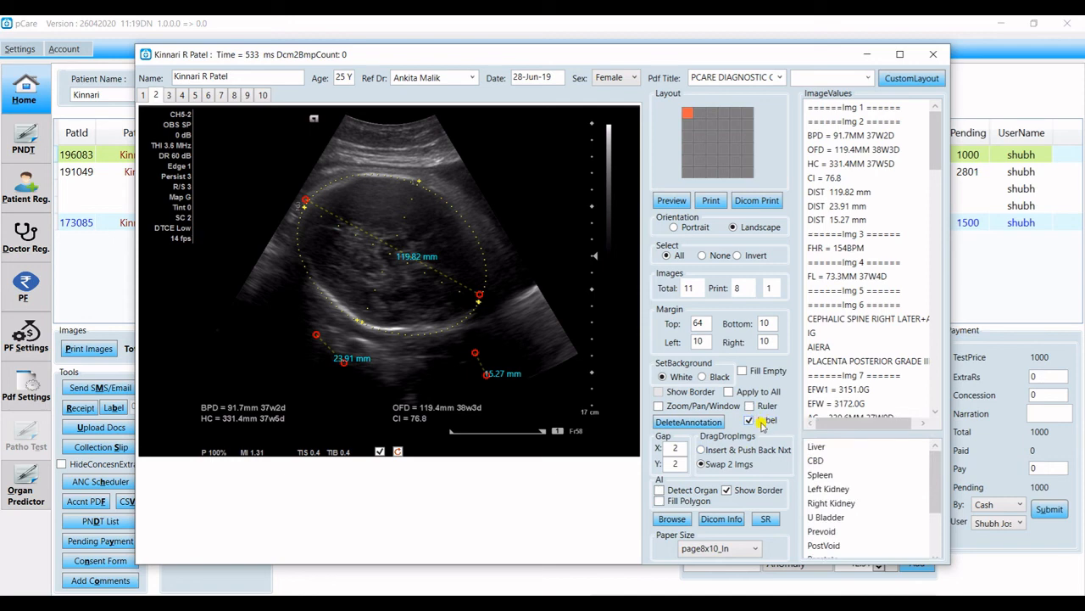
{"action": "left_click", "coordinate": [835, 490]}
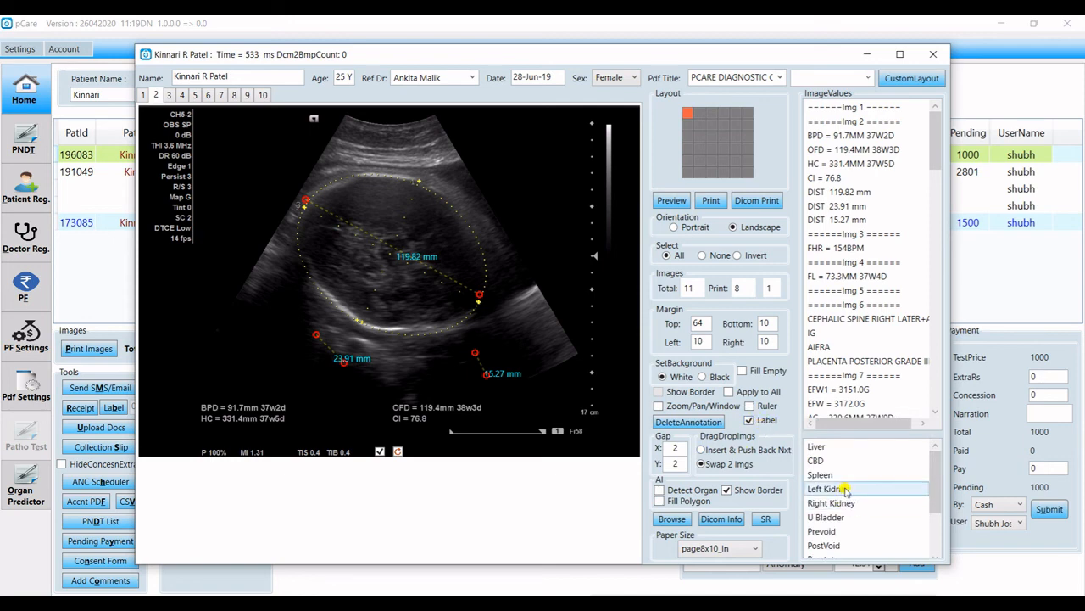
{"action": "left_click", "coordinate": [506, 349]}
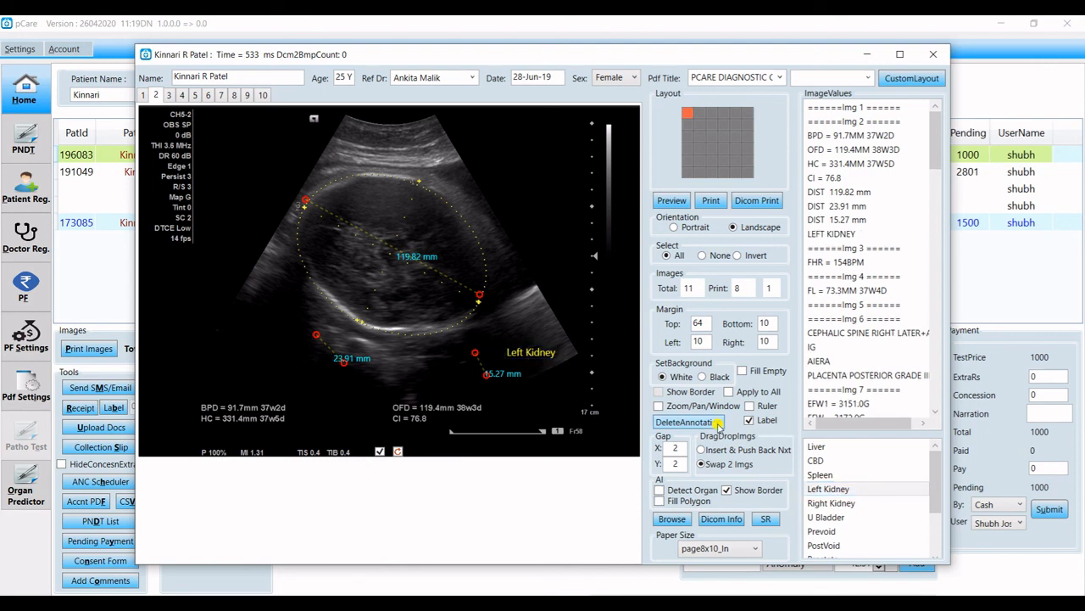
{"action": "left_click", "coordinate": [819, 475]}
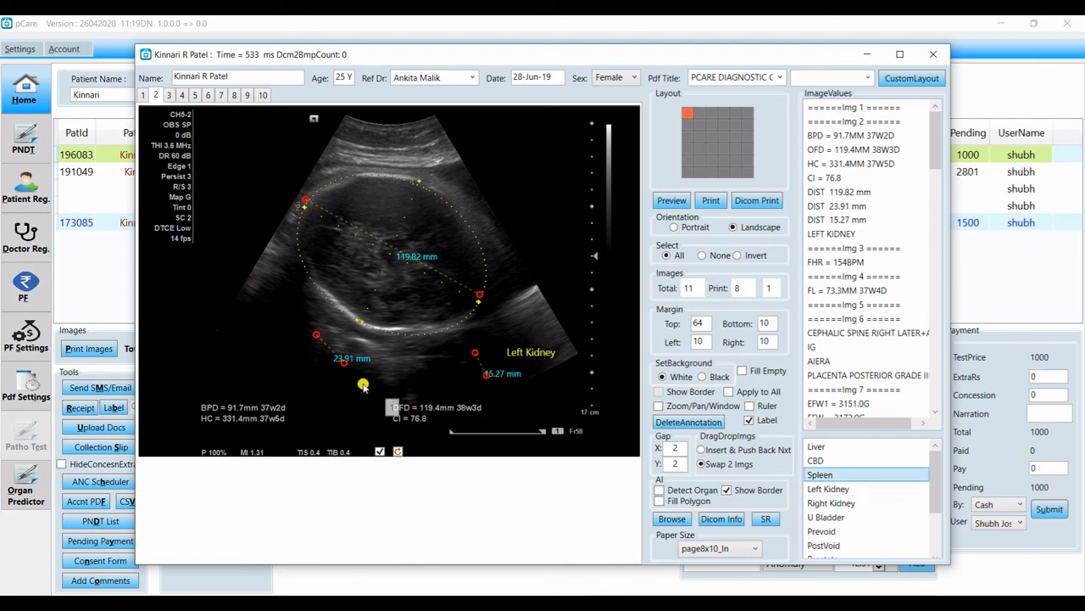
{"action": "left_click", "coordinate": [358, 385]}
{"action": "left_click", "coordinate": [848, 530]}
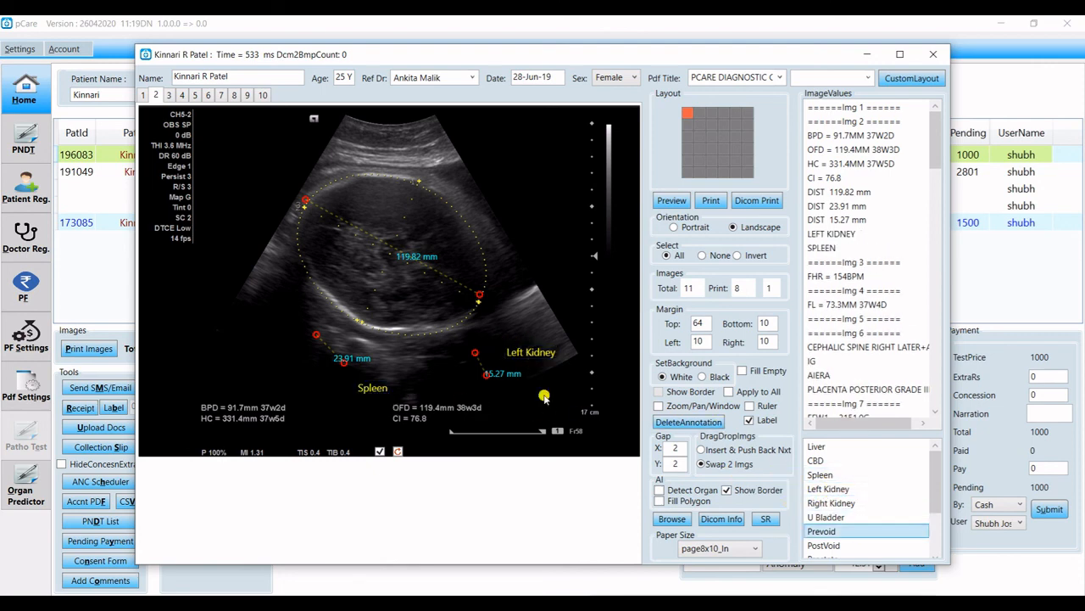
{"action": "left_click", "coordinate": [371, 168]}
Label image 3 with Left Kidney and restore the 3×3 layout.
{"action": "left_click", "coordinate": [169, 95]}
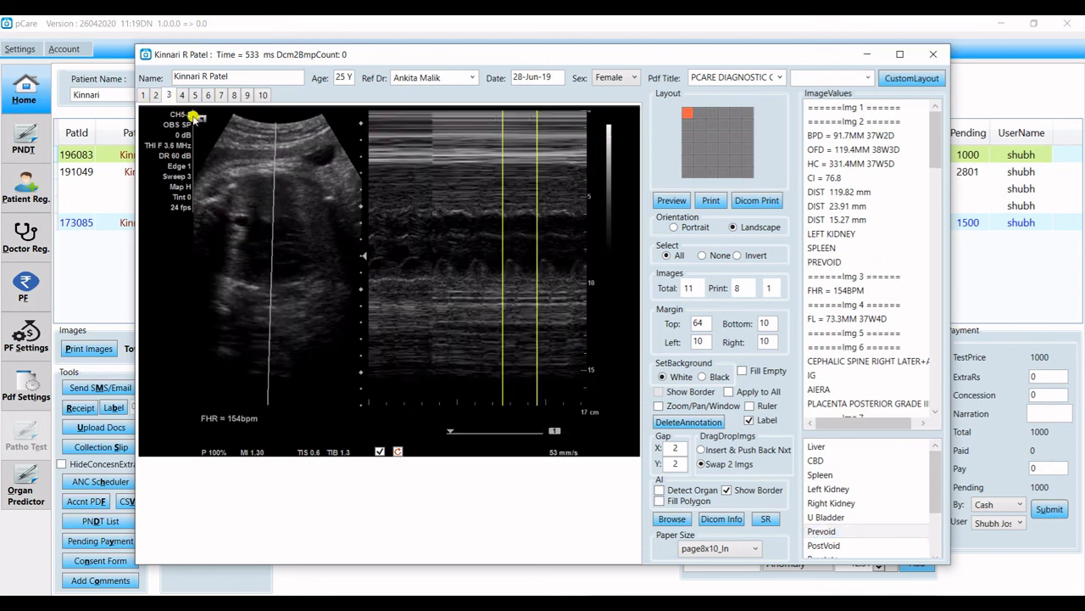
{"action": "left_click", "coordinate": [838, 490]}
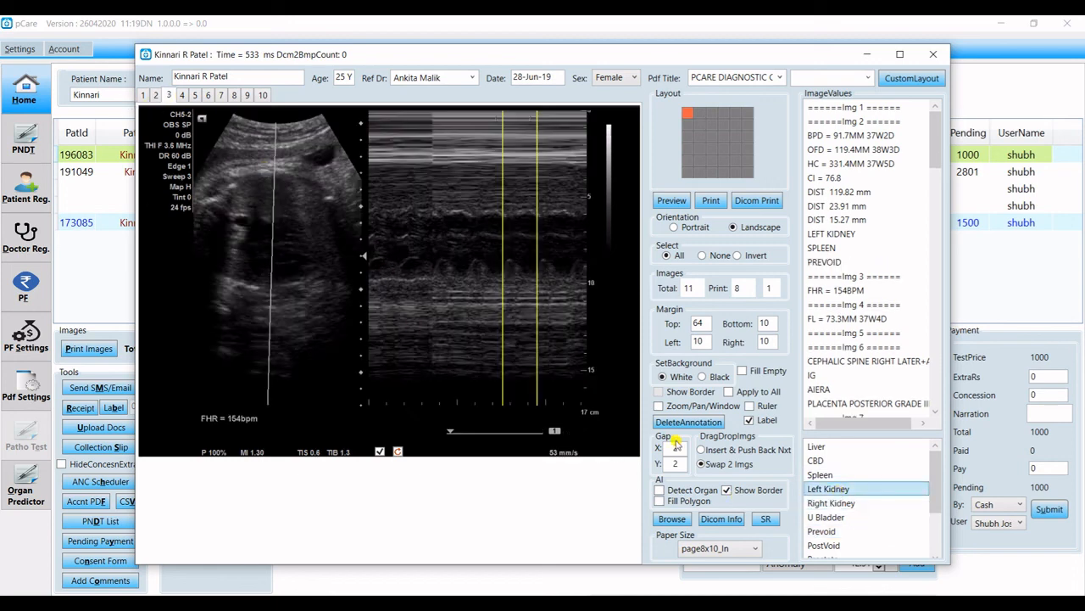
{"action": "left_click", "coordinate": [284, 261]}
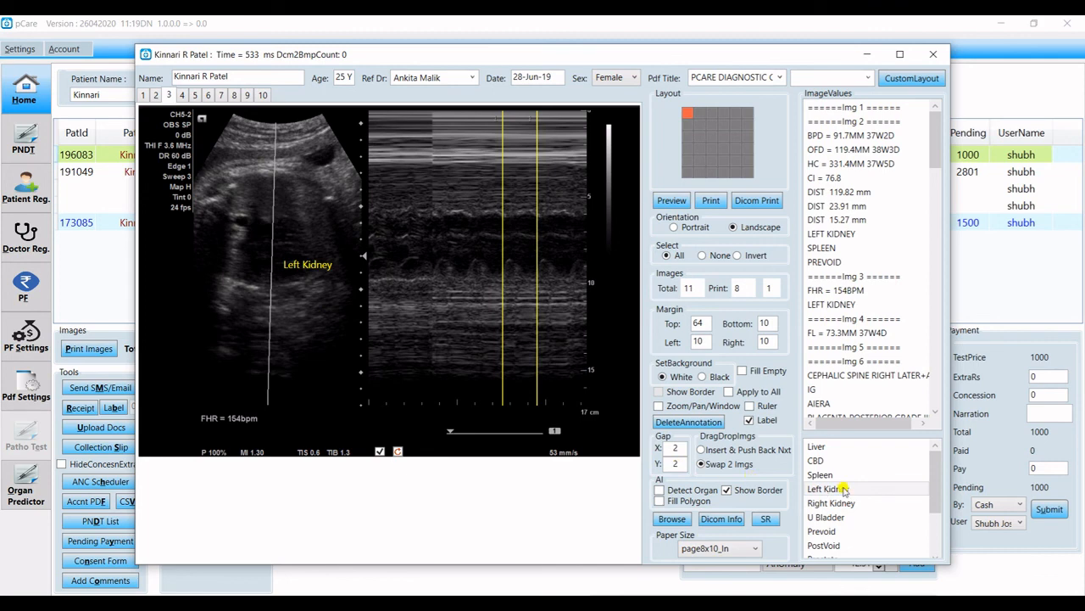
{"action": "left_click", "coordinate": [713, 139]}
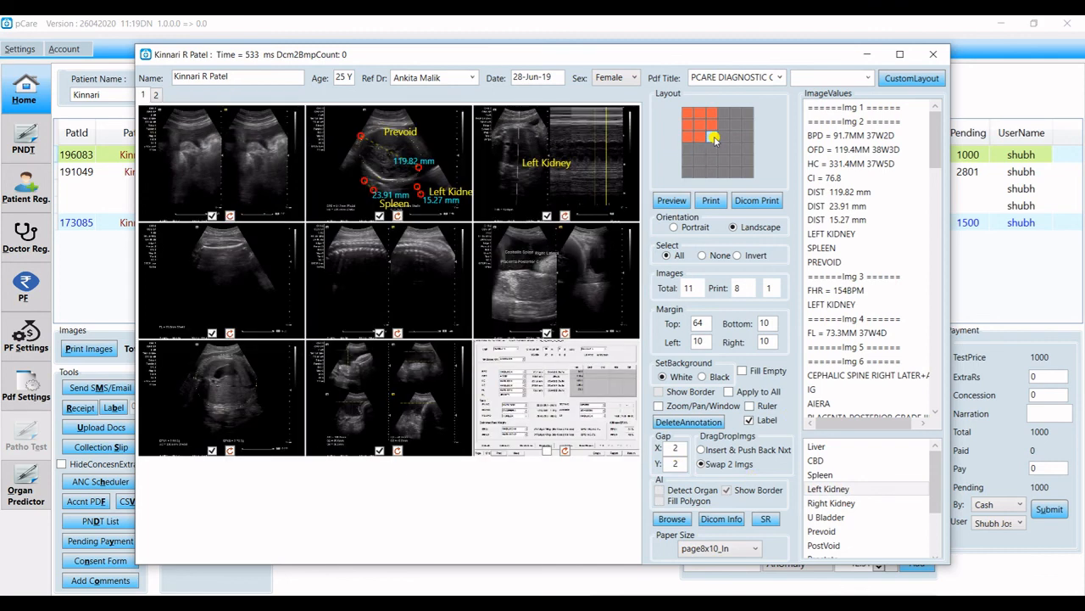
Generate the image-print PDF preview and review it in Firefox.
{"action": "left_click", "coordinate": [672, 200]}
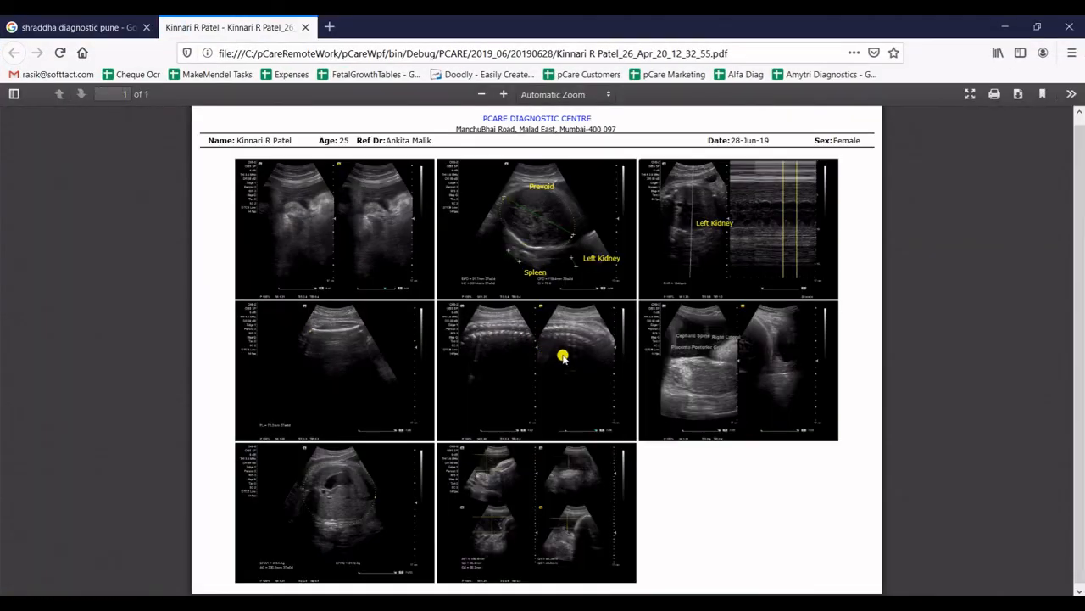
{"action": "scroll", "coordinate": [585, 212], "scroll_direction": "up", "scroll_amount": 3}
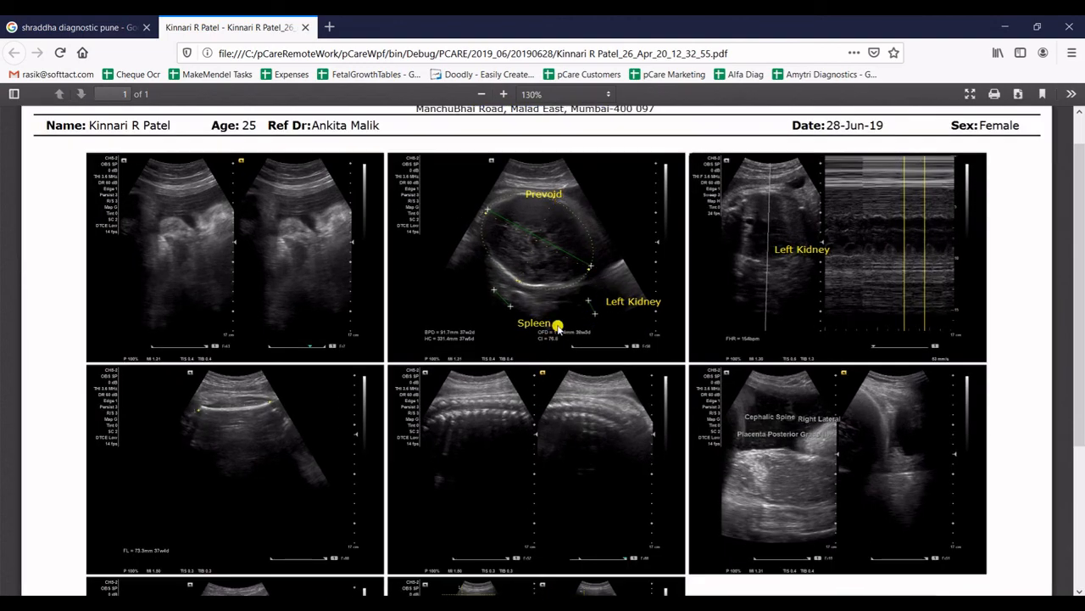
{"action": "scroll", "coordinate": [792, 296], "scroll_direction": "up", "scroll_amount": 1}
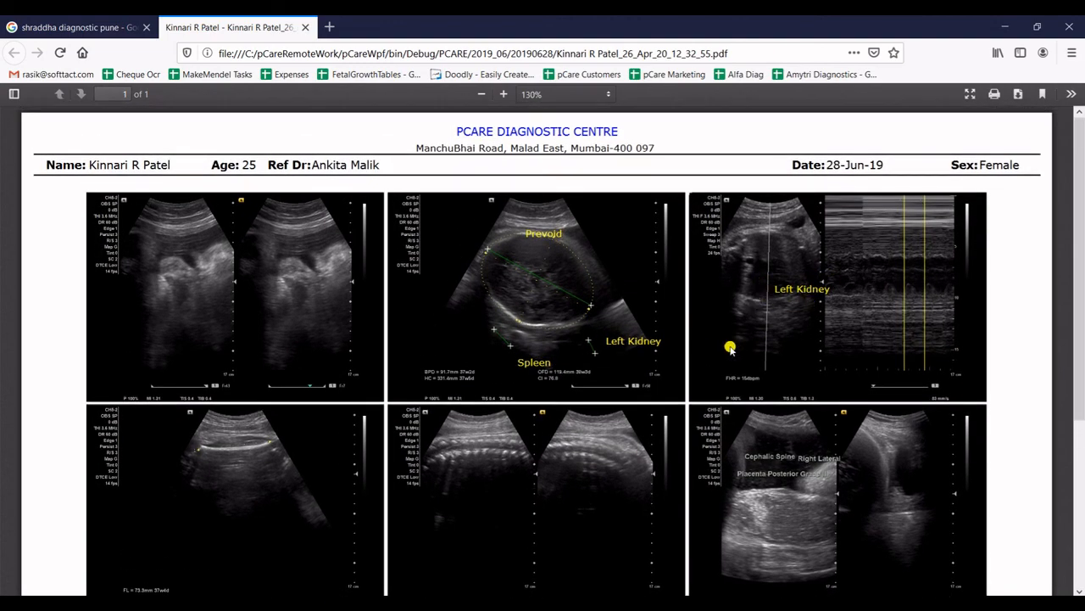
{"action": "scroll", "coordinate": [730, 346], "scroll_direction": "down", "scroll_amount": 5}
{"action": "scroll", "coordinate": [729, 346], "scroll_direction": "up", "scroll_amount": 5}
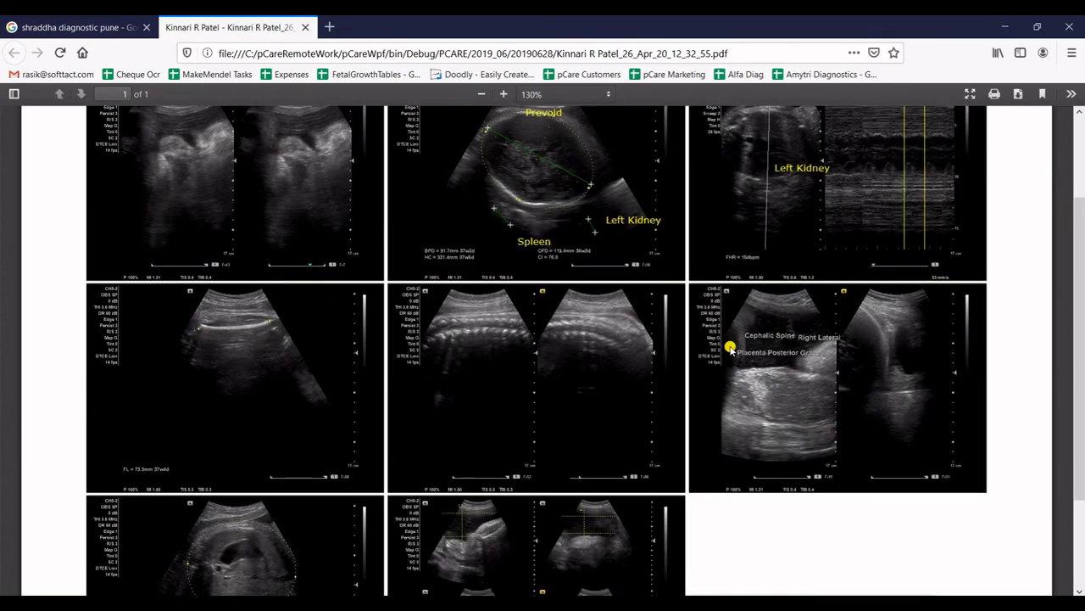
Back in pCare, include image 9, the report page, in the print again.
{"action": "left_click", "coordinate": [1009, 24]}
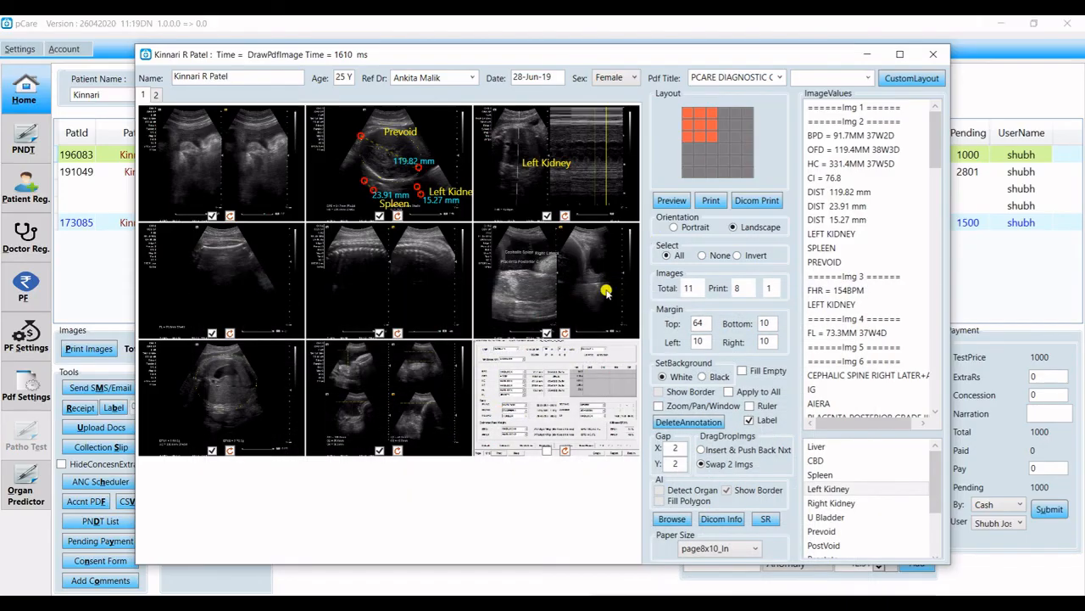
{"action": "left_click", "coordinate": [547, 451]}
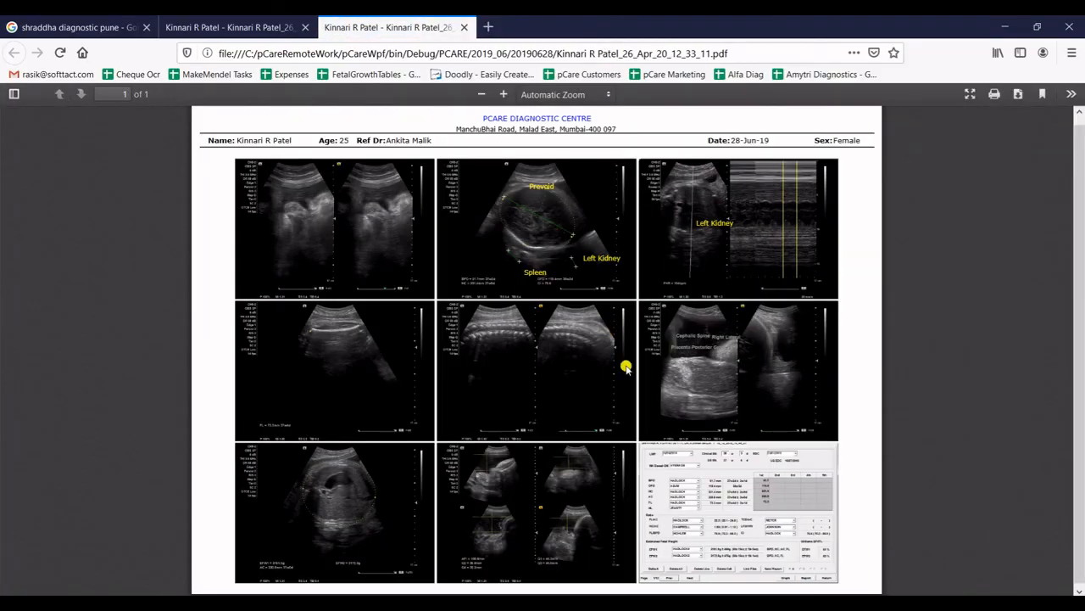
{"action": "scroll", "coordinate": [608, 192], "scroll_direction": "up", "scroll_amount": 1}
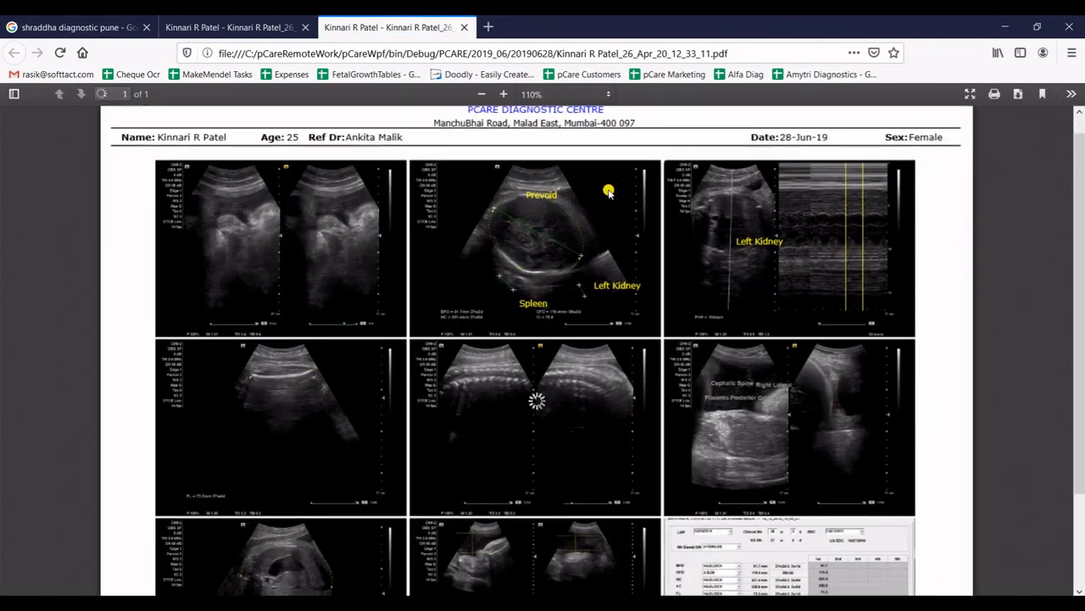
{"action": "scroll", "coordinate": [608, 192], "scroll_direction": "up", "scroll_amount": 2}
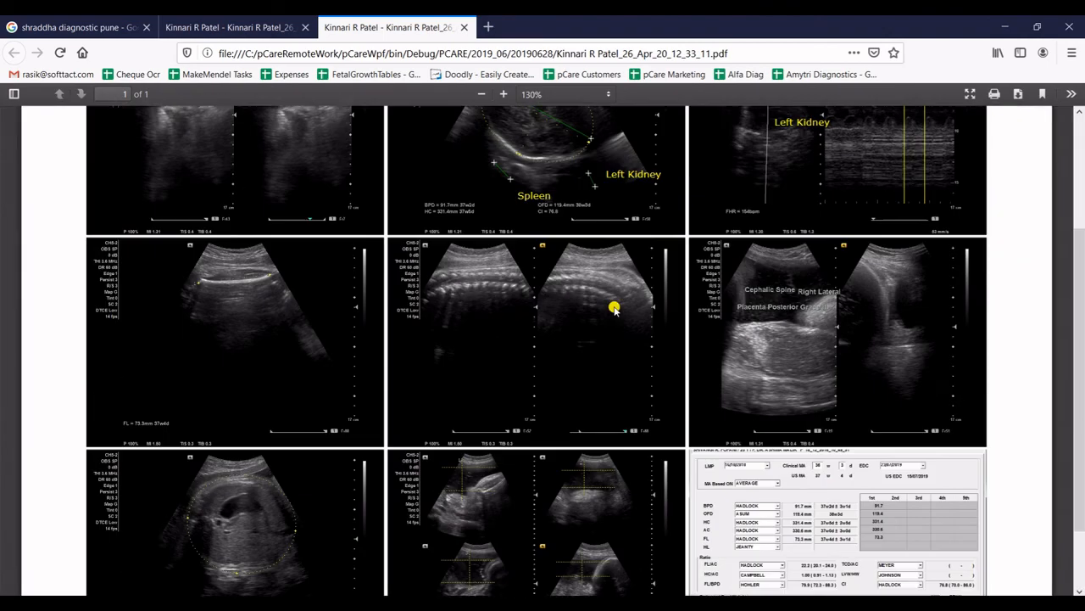